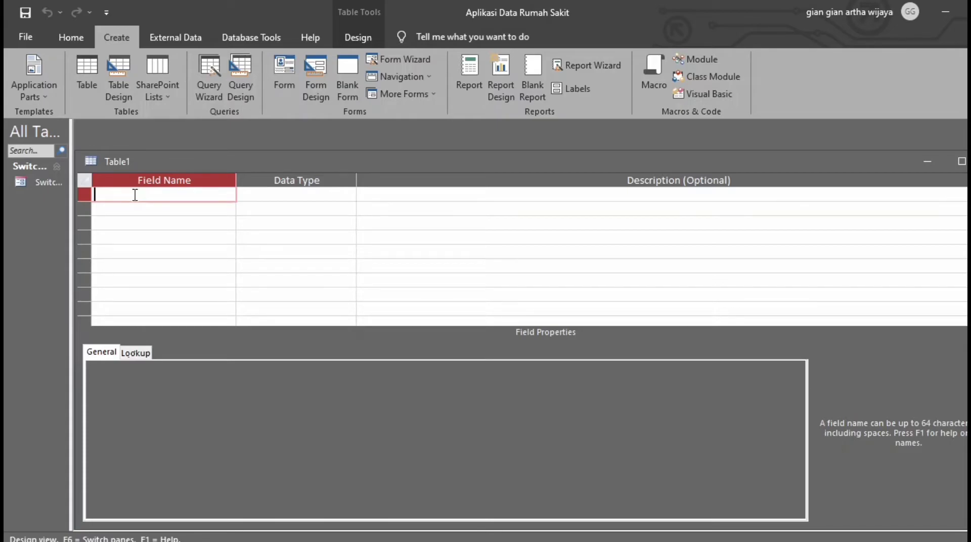
Create the IDDokter field as a Number type and make it the primary key.
{"action": "type", "text": "IDDok"}
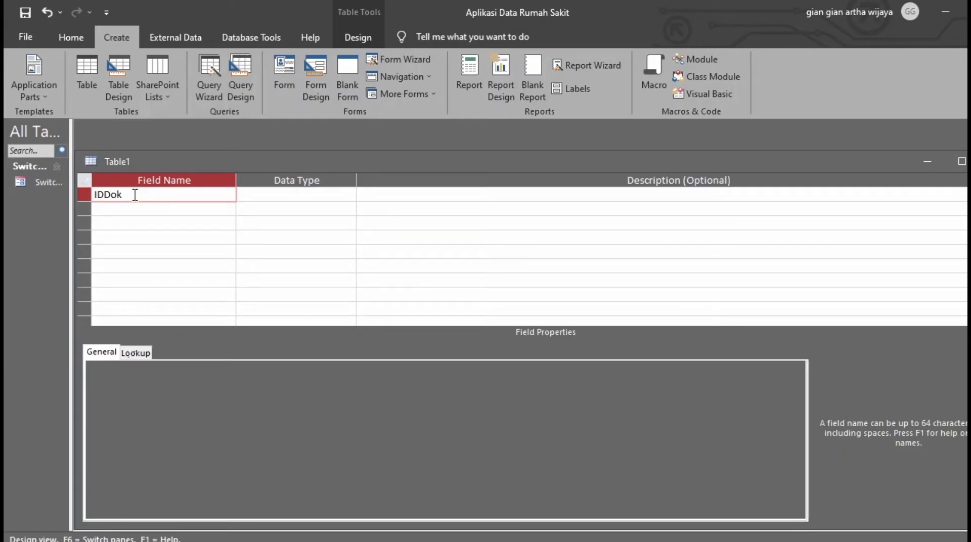
{"action": "type", "text": "ter"}
{"action": "key", "text": "Tab"}
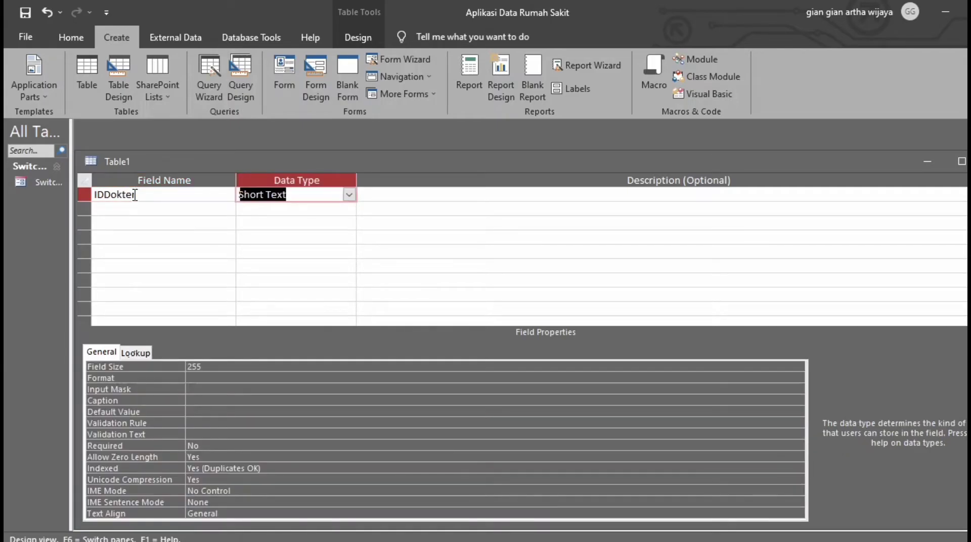
{"action": "left_click", "coordinate": [348, 195]}
{"action": "left_click", "coordinate": [333, 237]}
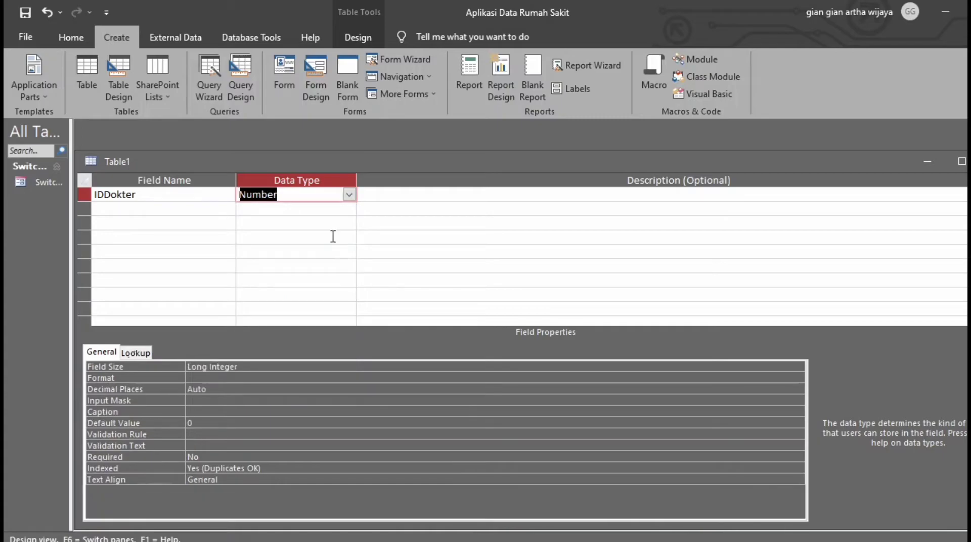
{"action": "left_click", "coordinate": [138, 196]}
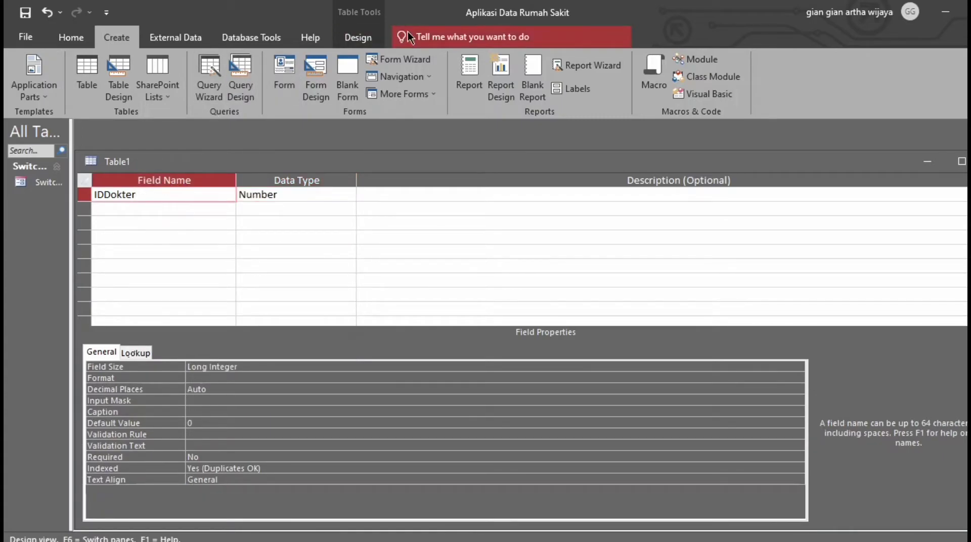
{"action": "left_click", "coordinate": [367, 41]}
{"action": "left_click", "coordinate": [61, 88]}
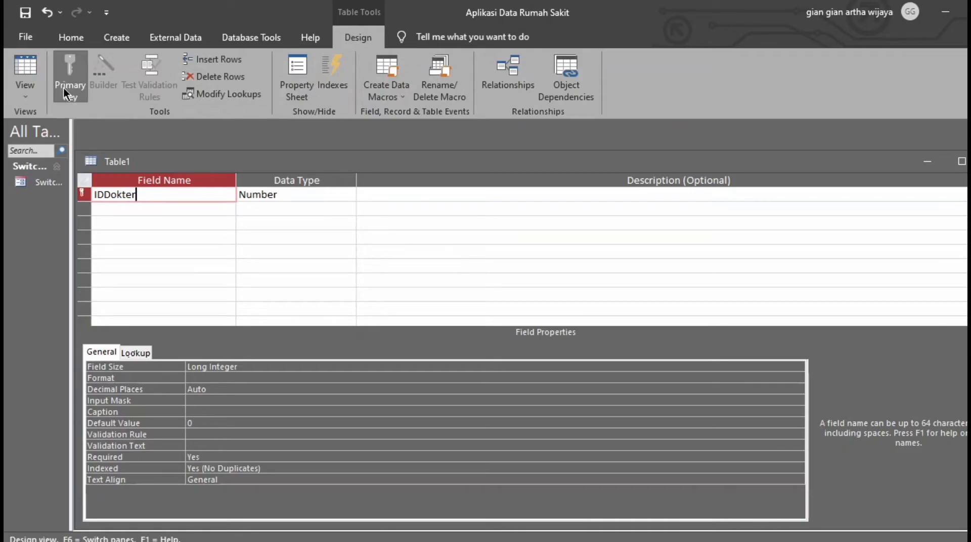
Add Short Text fields NamaDokter, JenisKelamin, NomorHandphone, Alamat and Spesialis, then save the table.
{"action": "left_click", "coordinate": [131, 209]}
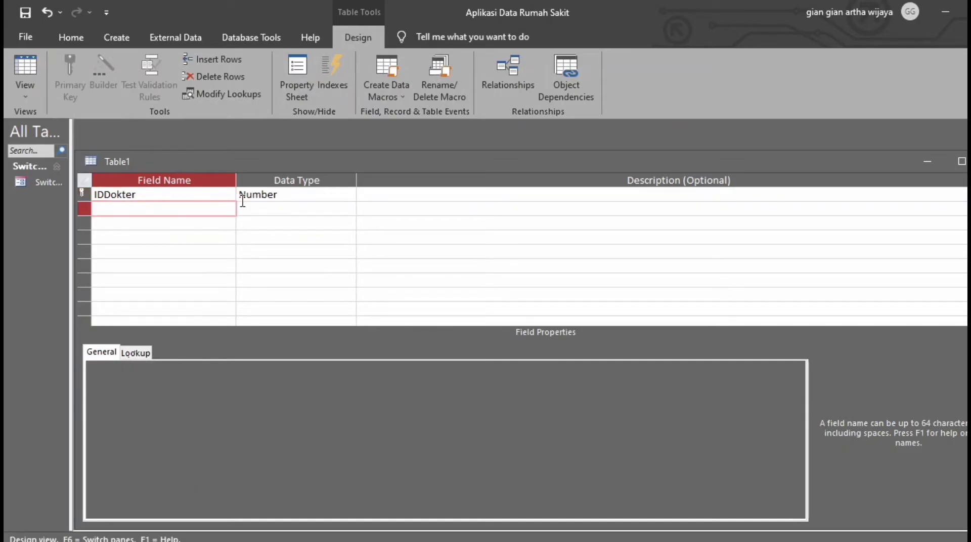
{"action": "type", "text": "Nam"}
{"action": "key", "text": "Tab"}
{"action": "key", "text": "Tab"}
{"action": "key", "text": "Tab"}
{"action": "type", "text": "Jenis"}
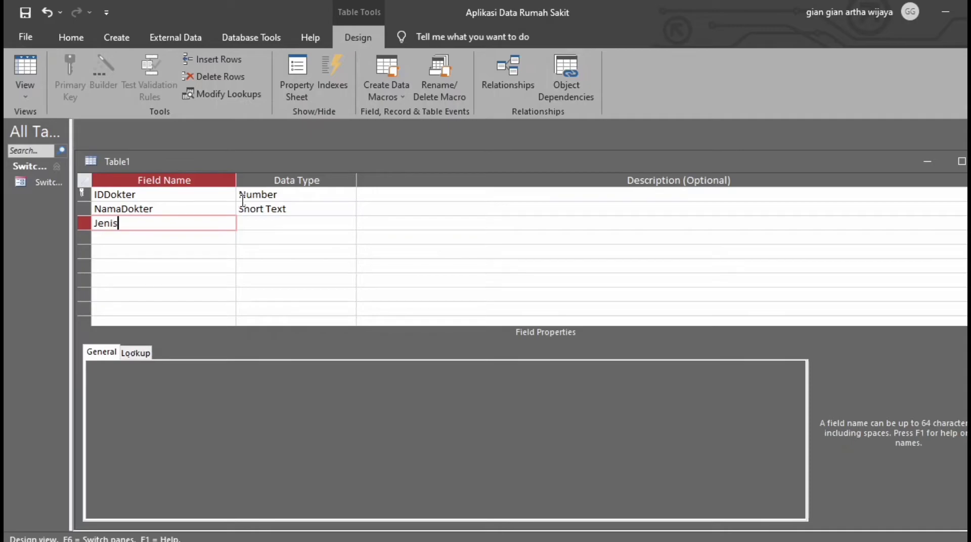
{"action": "type", "text": "Kelam"}
{"action": "key", "text": "Tab"}
{"action": "key", "text": "Tab"}
{"action": "key", "text": "Tab"}
{"action": "type", "text": "NomorHandphone"}
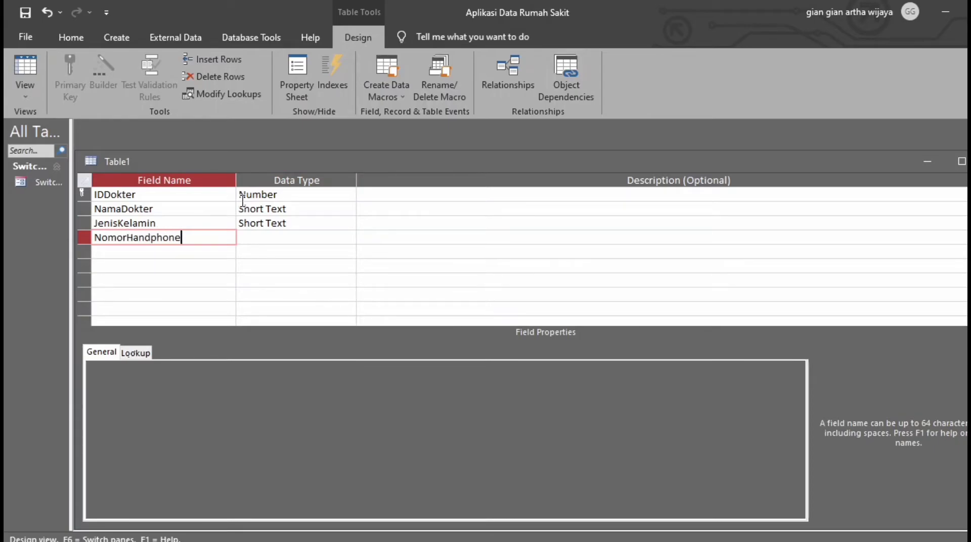
{"action": "key", "text": "Tab"}
{"action": "key", "text": "Tab"}
{"action": "key", "text": "Tab"}
{"action": "type", "text": "Alam"}
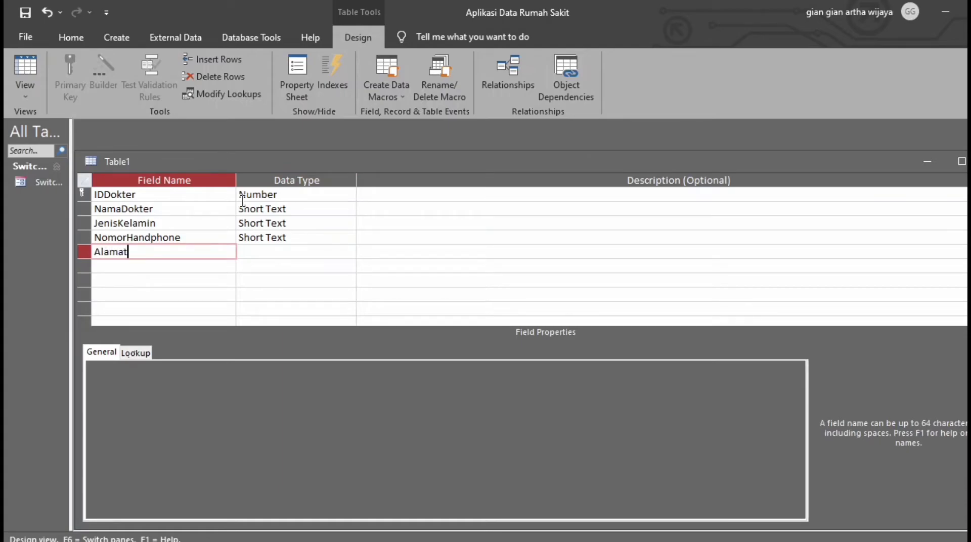
{"action": "key", "text": "Tab"}
{"action": "key", "text": "Tab"}
{"action": "key", "text": "Tab"}
{"action": "type", "text": "Spesiali"}
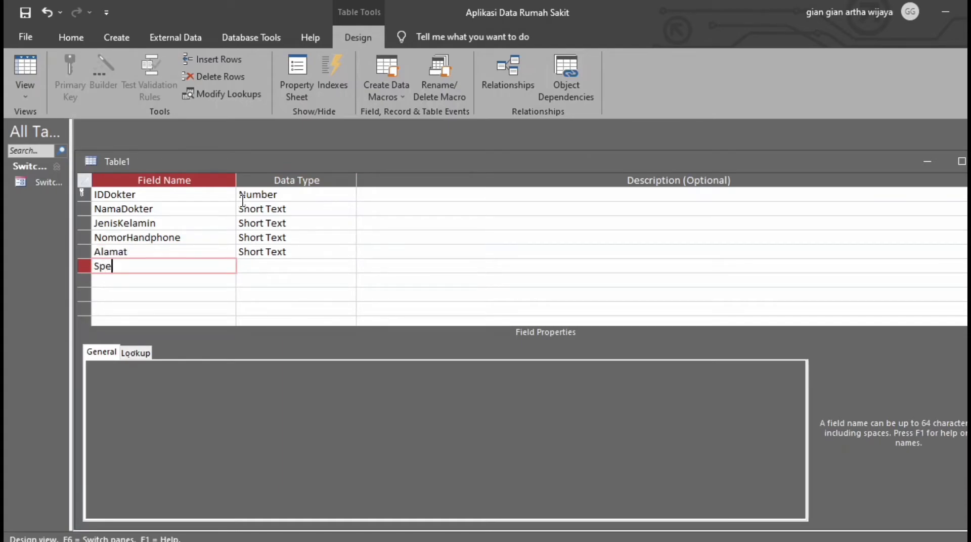
{"action": "key", "text": "Tab"}
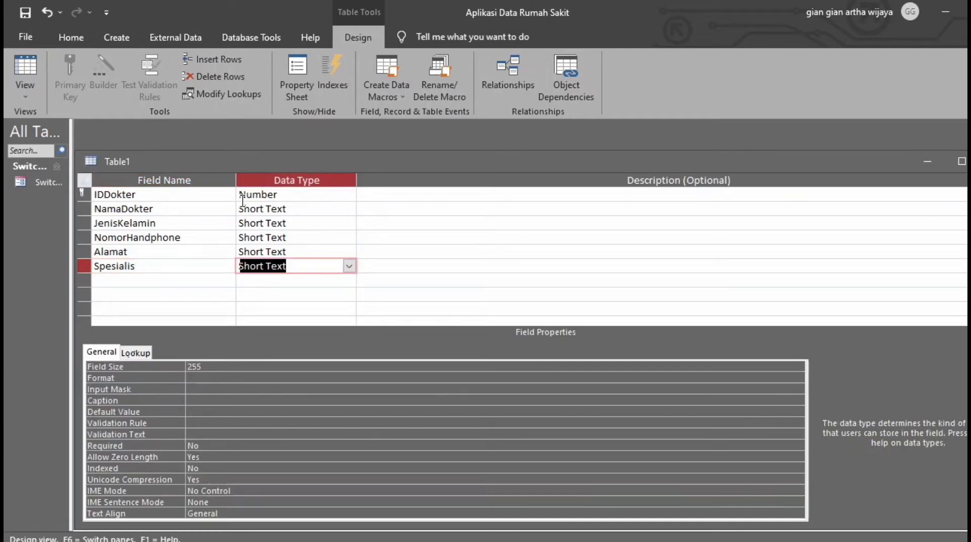
{"action": "left_click", "coordinate": [25, 13]}
Name the table TabelDokter and switch it to Datasheet View.
{"action": "type", "text": "TabelDokte"}
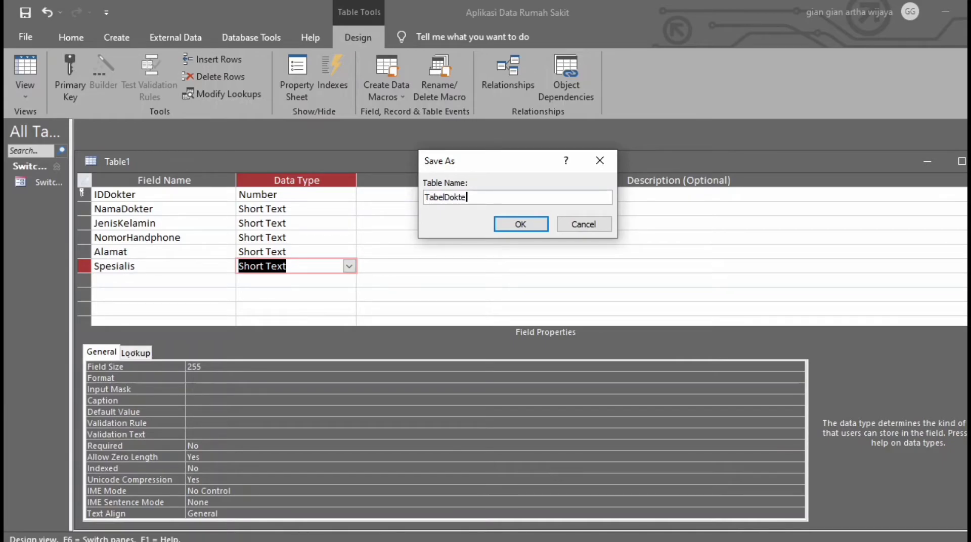
{"action": "type", "text": "r"}
{"action": "key", "text": "Return"}
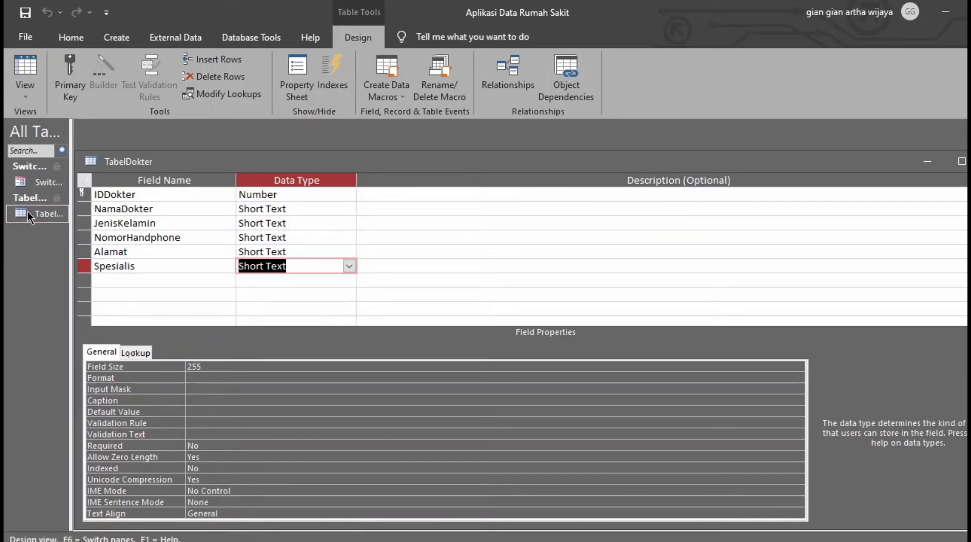
{"action": "left_click", "coordinate": [26, 95]}
{"action": "left_click", "coordinate": [60, 125]}
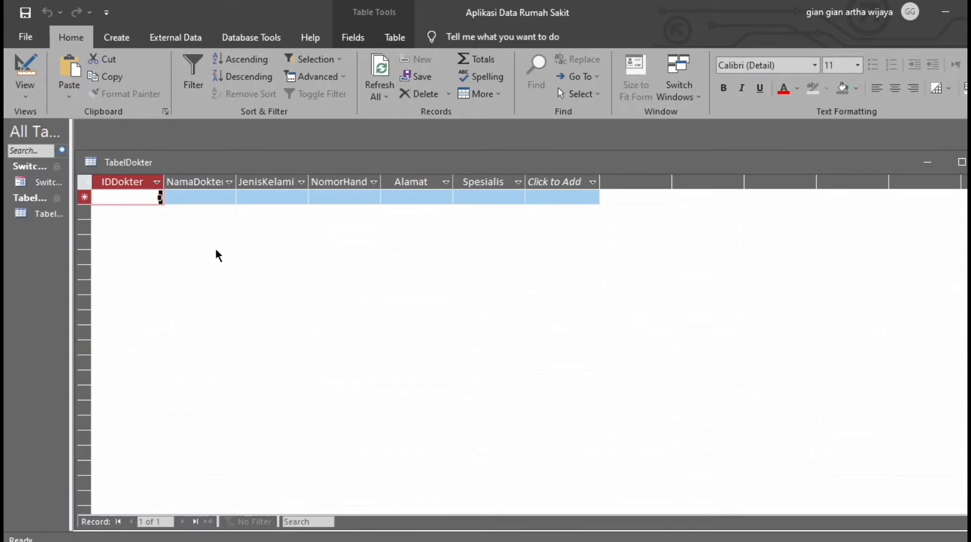
Enter doctor record ID 1789 with name, Perempuan, phone, address and specialty Penyakit Dalam.
{"action": "type", "text": "1789"}
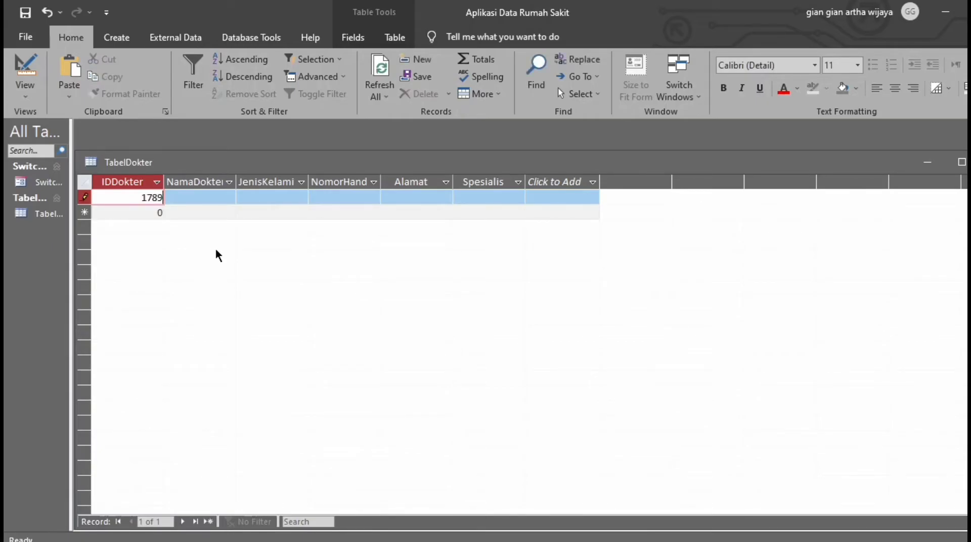
{"action": "key", "text": "Tab"}
{"action": "type", "text": "Endan"}
{"action": "key", "text": "Tab"}
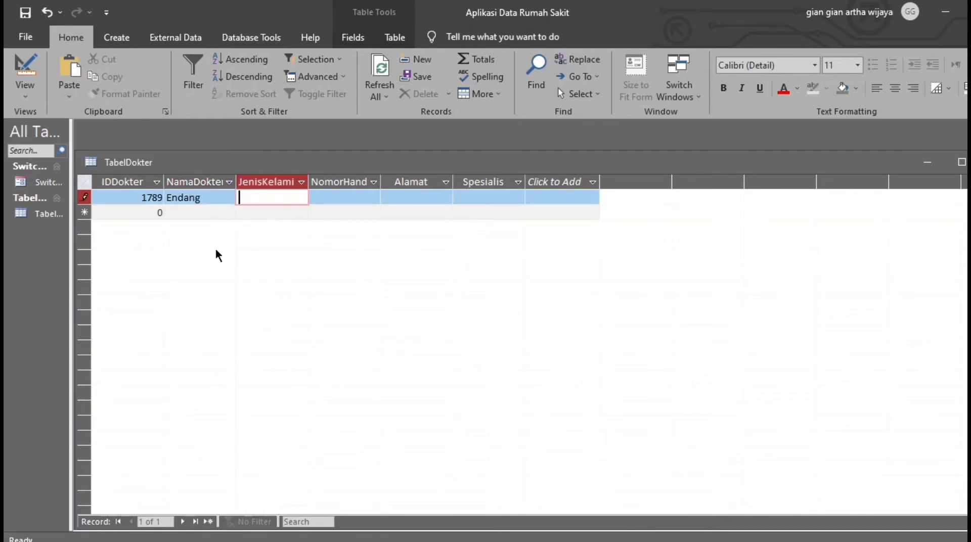
{"action": "type", "text": "Perempuan"}
{"action": "key", "text": "Tab"}
{"action": "type", "text": "08222222222"}
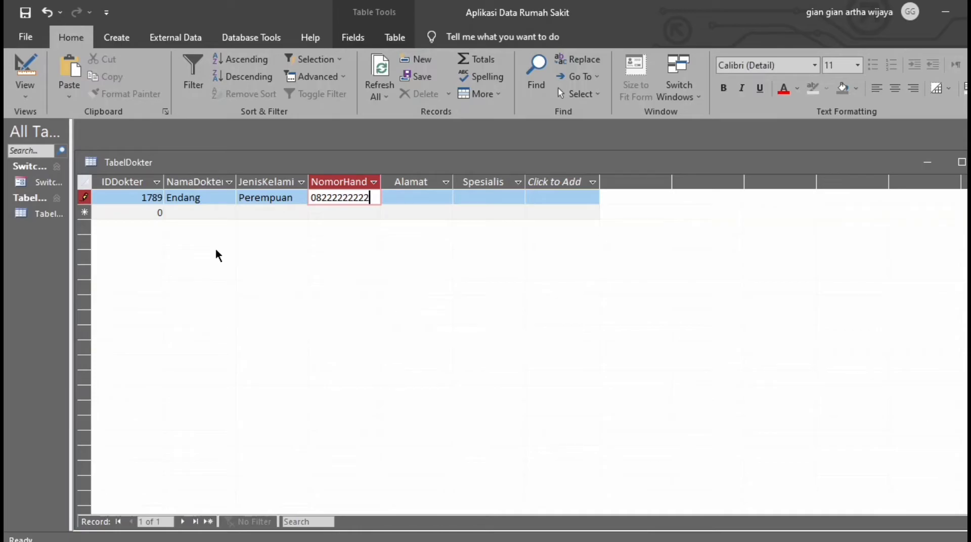
{"action": "key", "text": "Tab"}
{"action": "type", "text": "jalan Aur"}
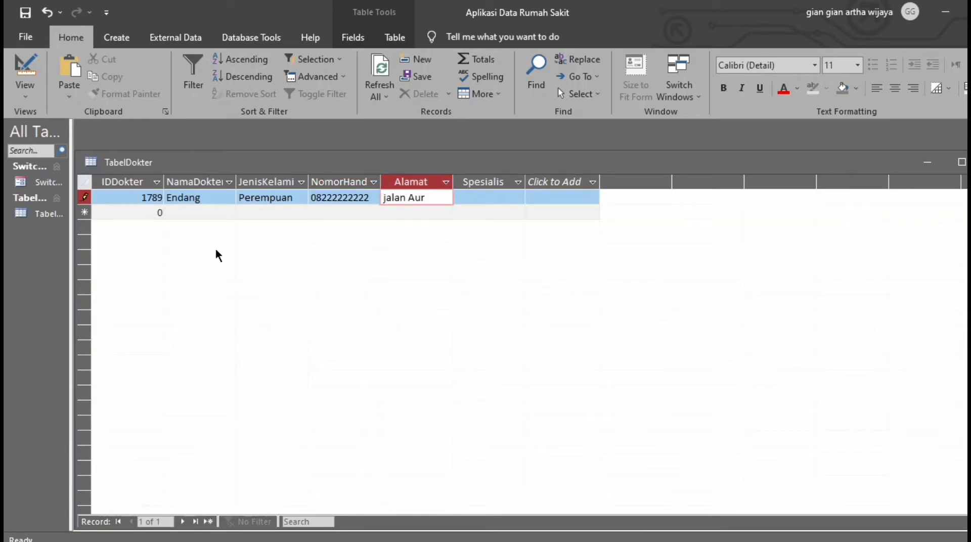
{"action": "key", "text": "Tab"}
{"action": "type", "text": "P"}
{"action": "type", "text": "enyakitDalam"}
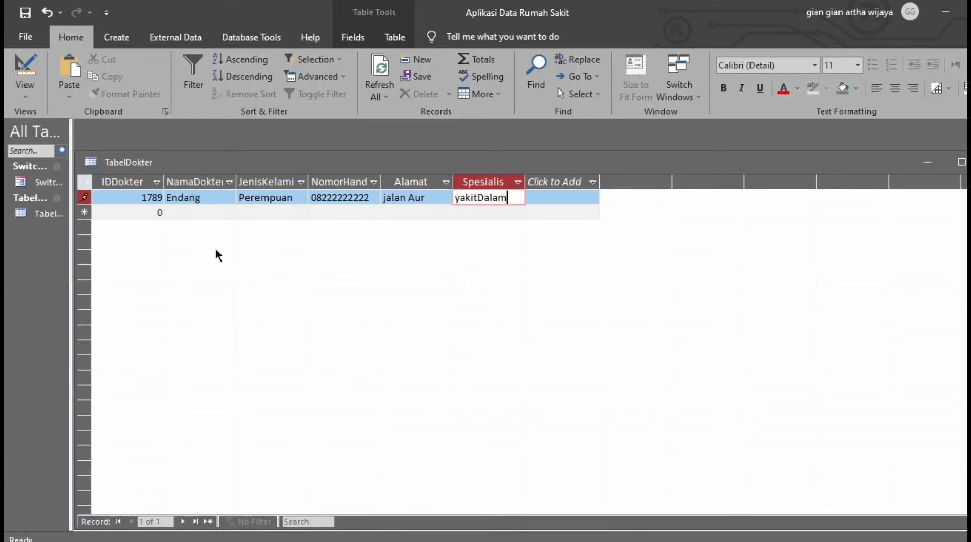
{"action": "left_click", "coordinate": [477, 199]}
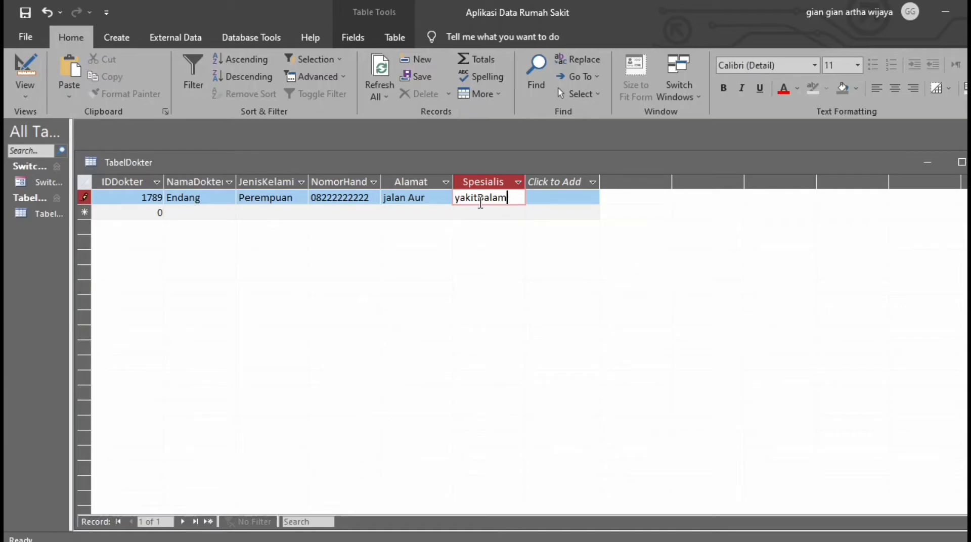
{"action": "key", "text": "Return"}
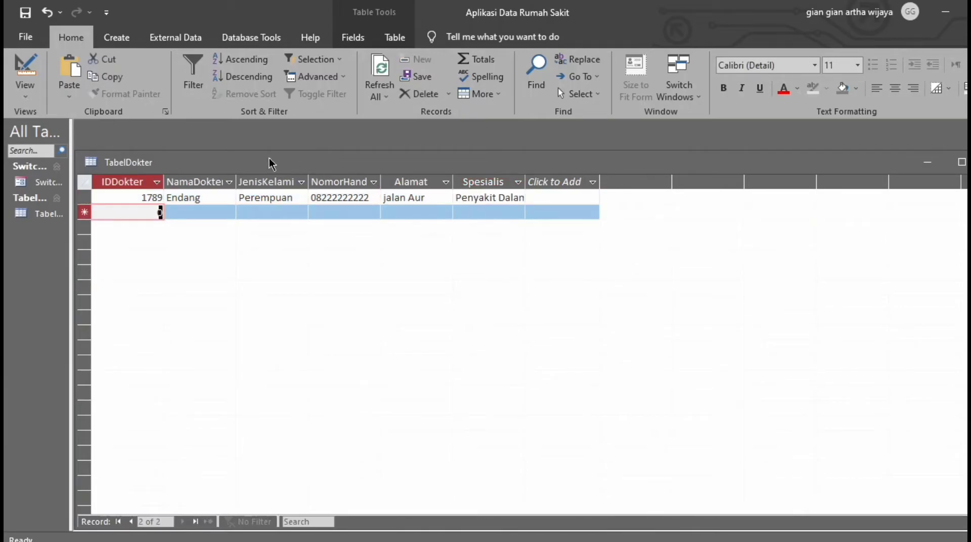
Save the TabelDokter datasheet with its new record.
{"action": "right_click", "coordinate": [129, 164]}
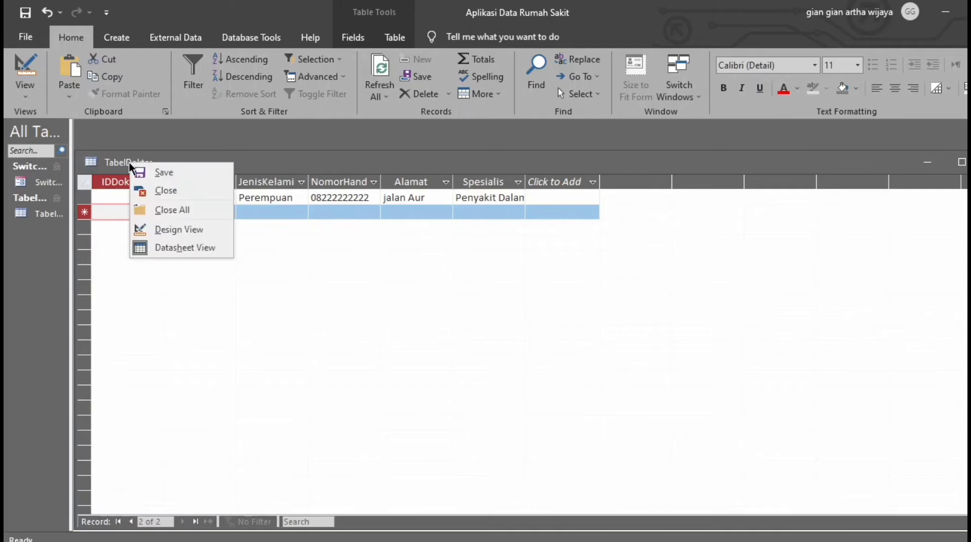
{"action": "left_click", "coordinate": [164, 173]}
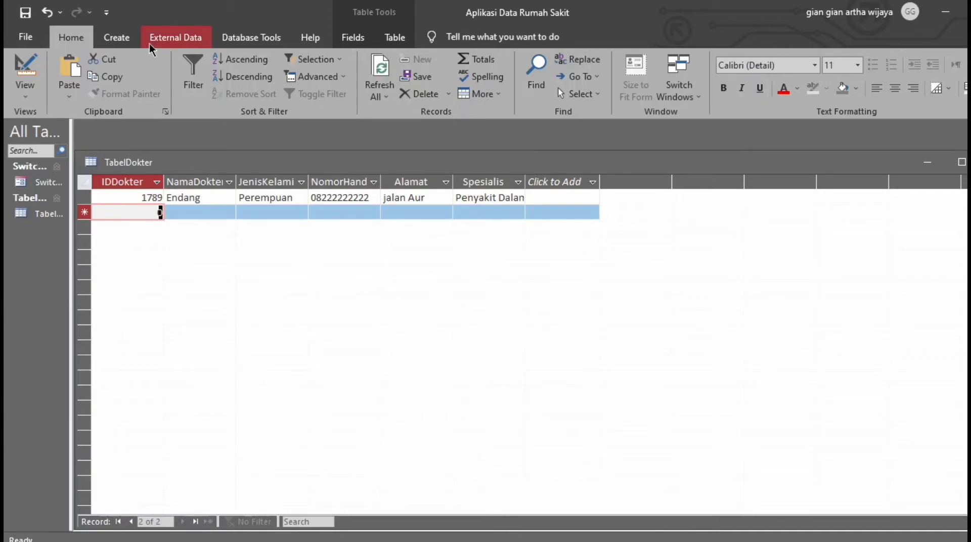
{"action": "left_click", "coordinate": [117, 37]}
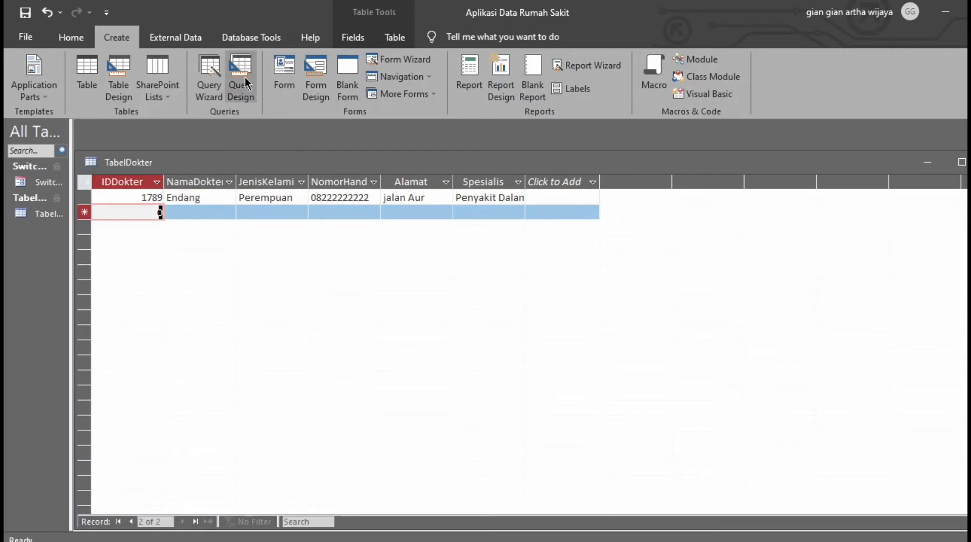
Build a query design from Pasien and Tarif Ruang dan Penanganan, joining them on NamaPasien.
{"action": "left_click", "coordinate": [245, 77]}
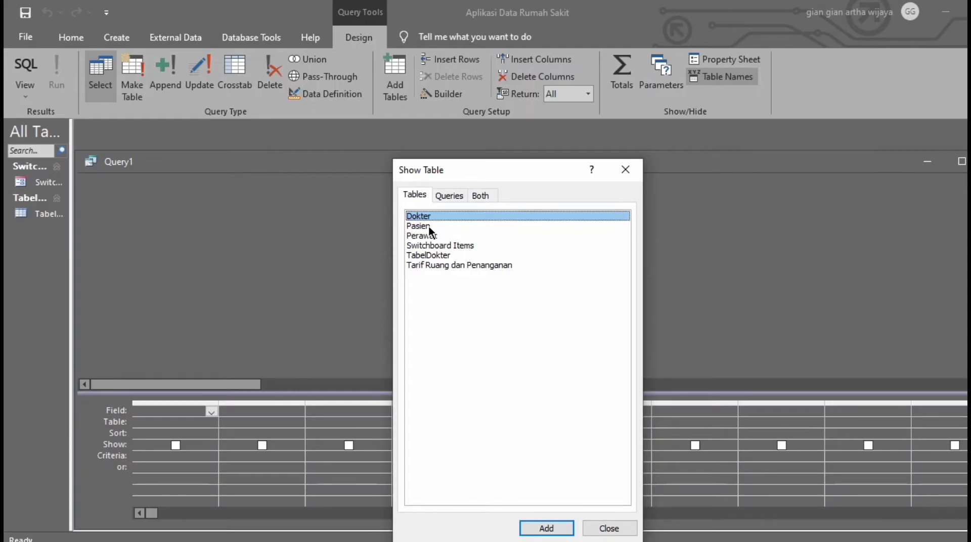
{"action": "double_click", "coordinate": [428, 226]}
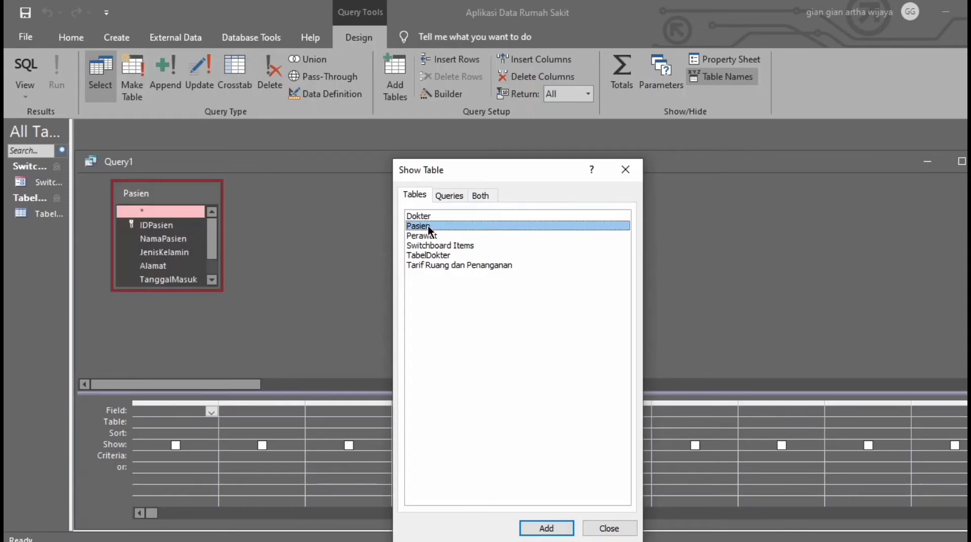
{"action": "double_click", "coordinate": [454, 265]}
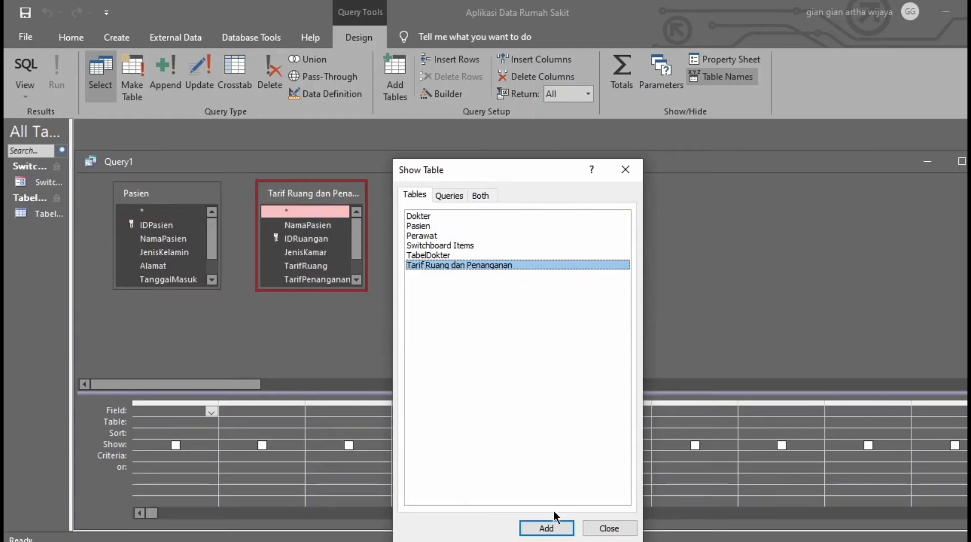
{"action": "left_click", "coordinate": [588, 529]}
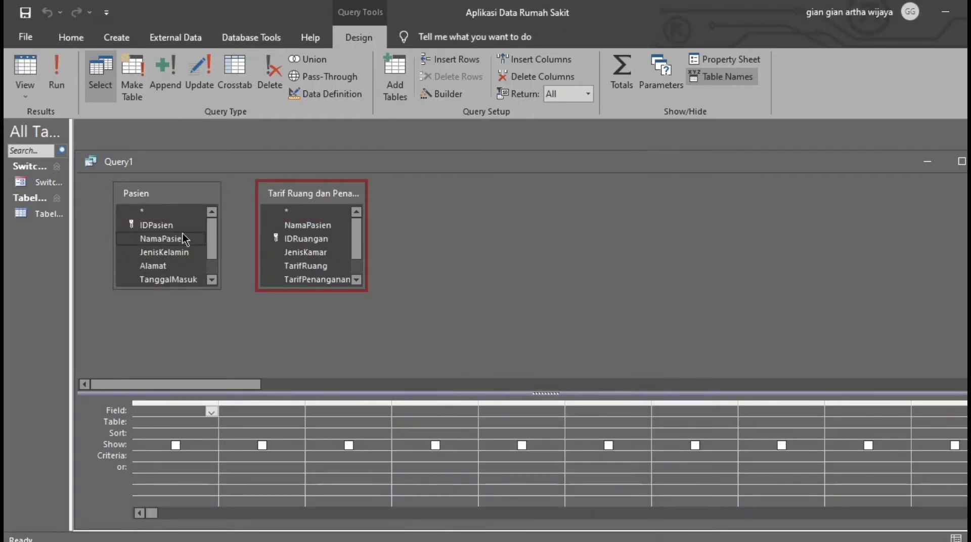
{"action": "left_click_drag", "start_coordinate": [184, 237], "coordinate": [299, 225]}
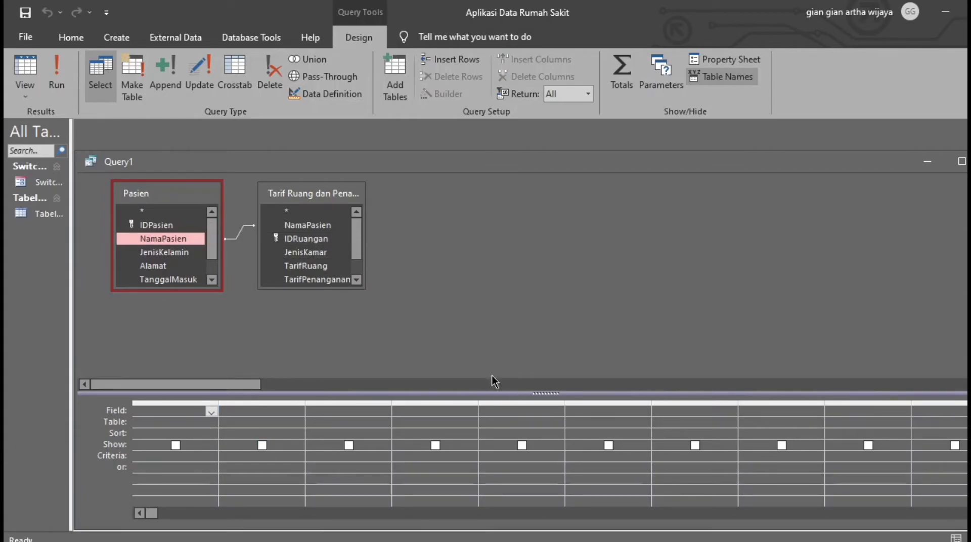
Add Pasien fields IDPasien, NamaPasien, JenisKelamin, TanggalMasuk and Gangguan to the query grid.
{"action": "scroll", "coordinate": [211, 251], "scroll_direction": "down", "scroll_amount": 1}
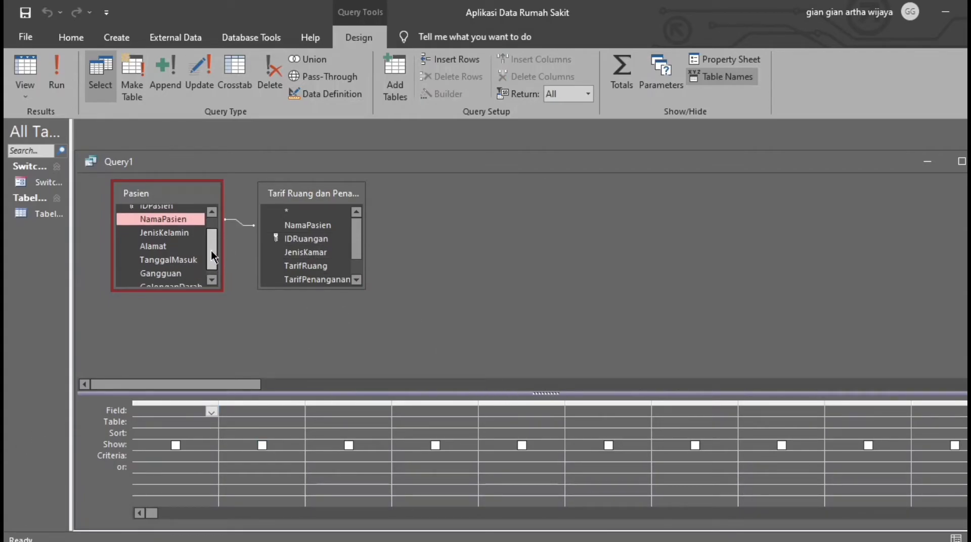
{"action": "scroll", "coordinate": [210, 251], "scroll_direction": "up", "scroll_amount": 1}
{"action": "double_click", "coordinate": [167, 226]}
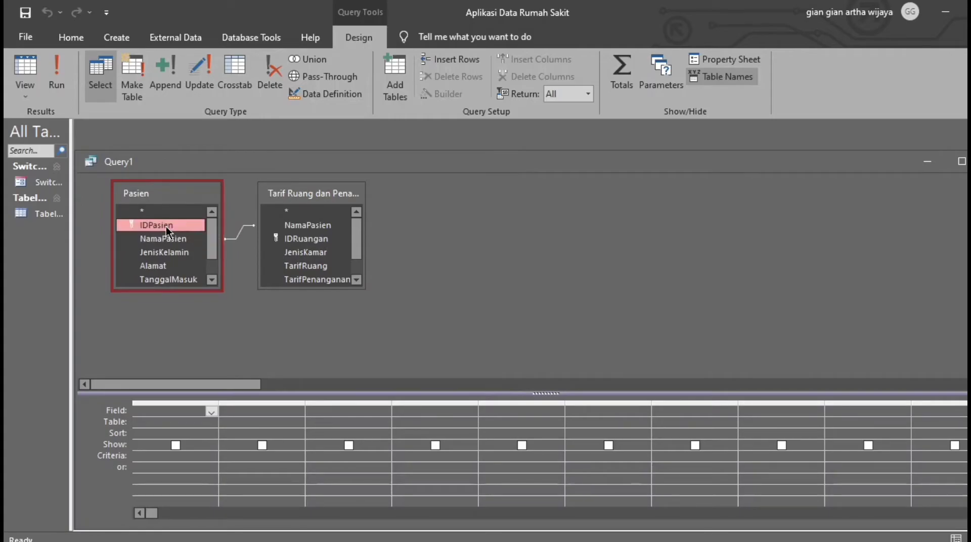
{"action": "double_click", "coordinate": [180, 238]}
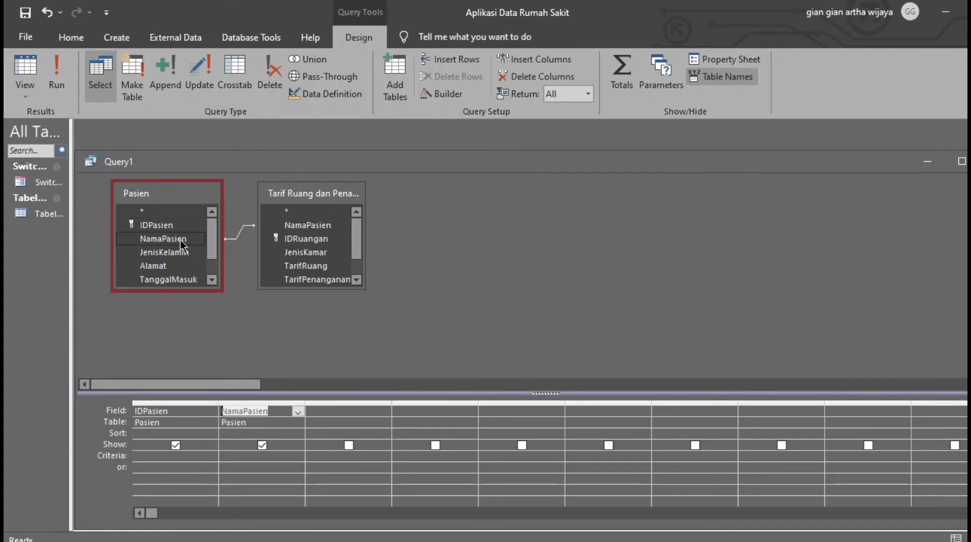
{"action": "double_click", "coordinate": [185, 255]}
{"action": "left_click_drag", "start_coordinate": [209, 247], "coordinate": [220, 261]}
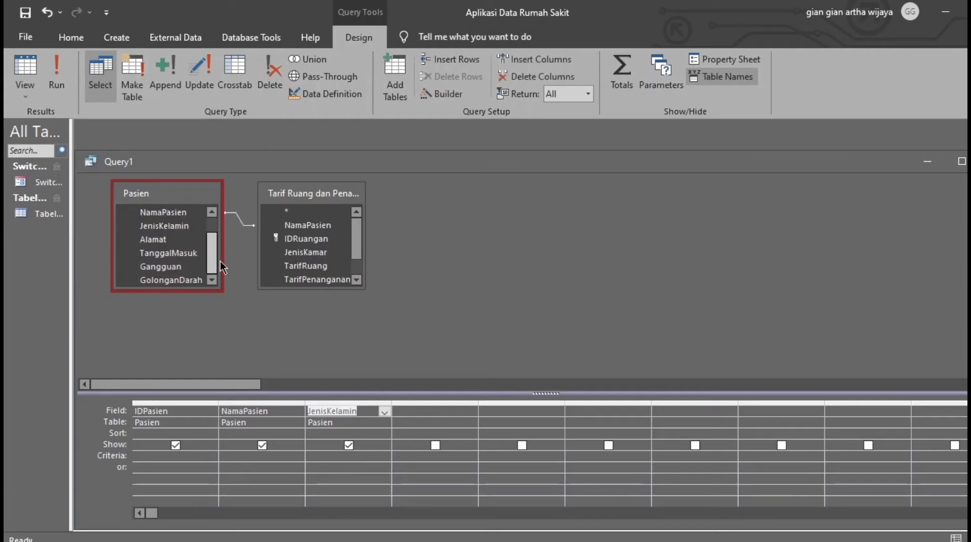
{"action": "double_click", "coordinate": [181, 252]}
{"action": "double_click", "coordinate": [178, 266]}
Add TarifPenanganan, JenisKamar, Gedung and TarifRuang from Tarif Ruang dan Penanganan to the grid.
{"action": "left_click_drag", "start_coordinate": [359, 240], "coordinate": [344, 265]}
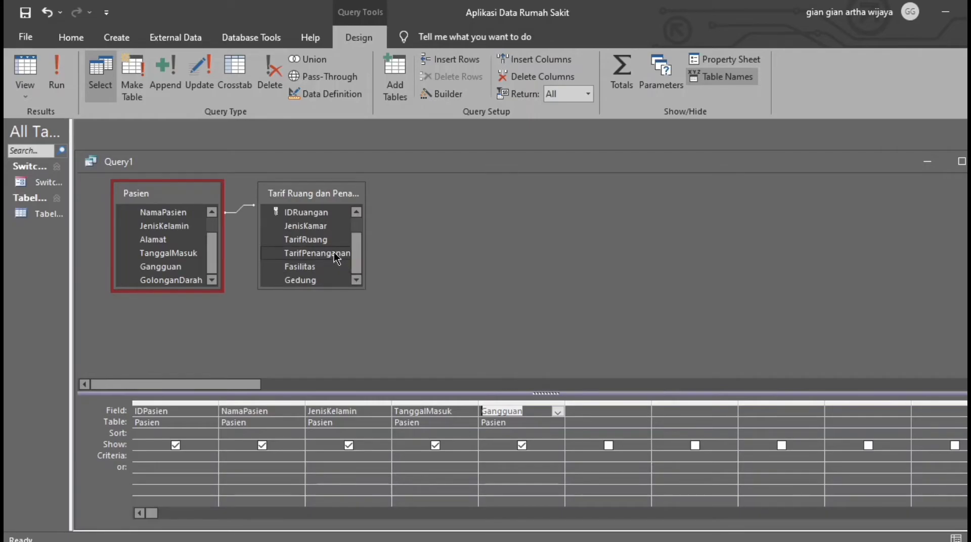
{"action": "double_click", "coordinate": [334, 252]}
{"action": "double_click", "coordinate": [317, 228]}
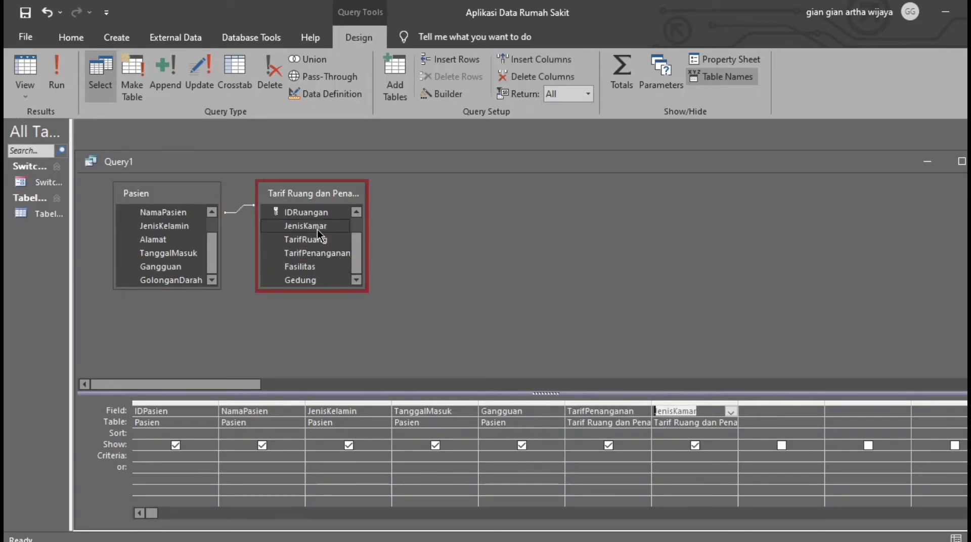
{"action": "double_click", "coordinate": [323, 278]}
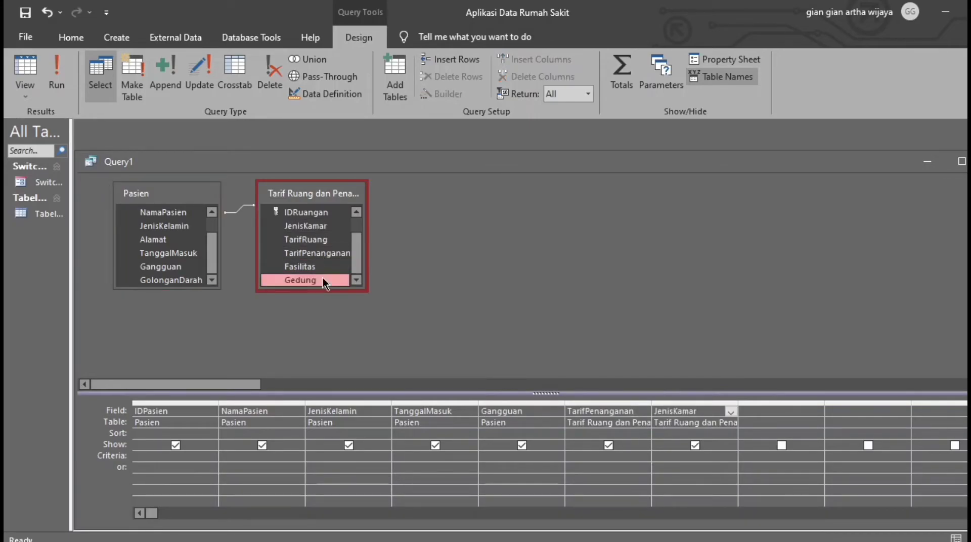
{"action": "double_click", "coordinate": [326, 240]}
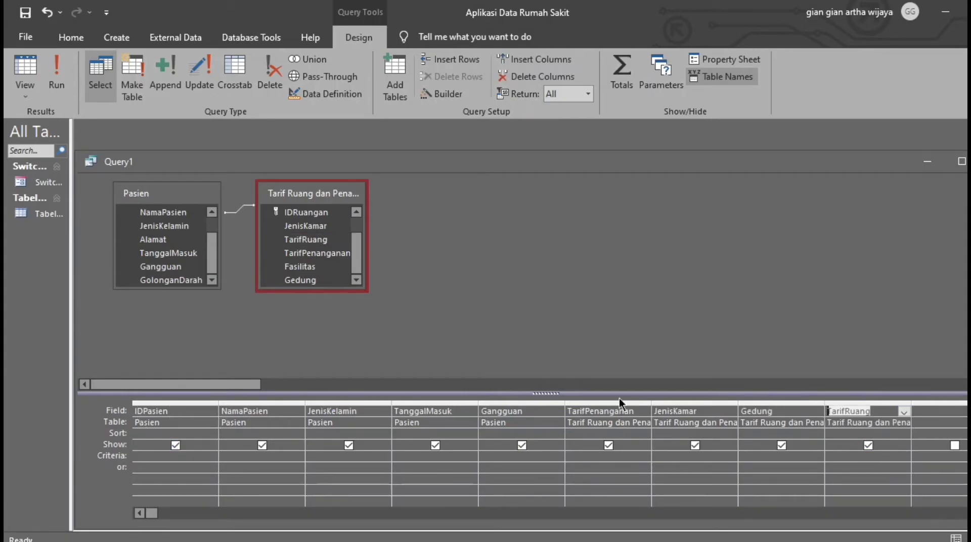
{"action": "left_click", "coordinate": [25, 96]}
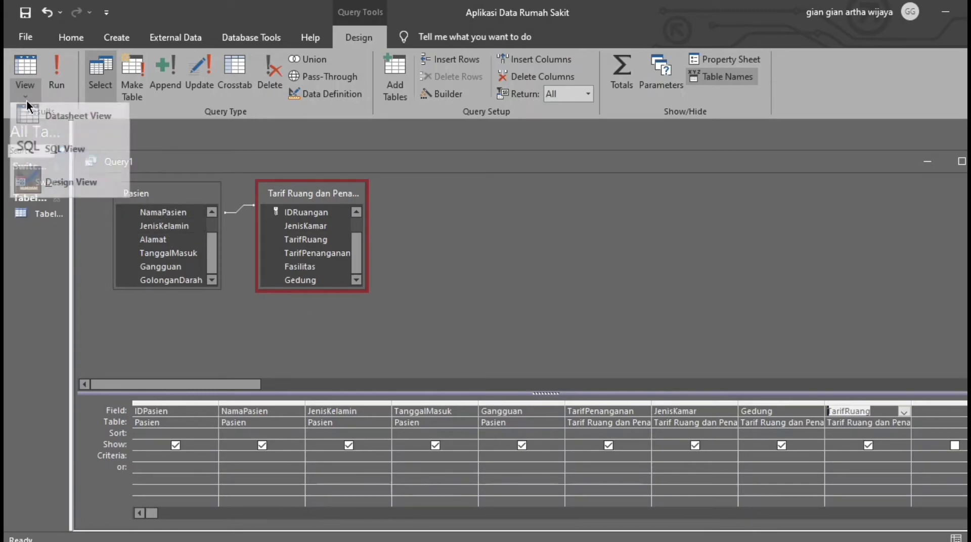
View the query results as a datasheet and save the query as Rekap Tarif Pasien.
{"action": "left_click", "coordinate": [40, 122]}
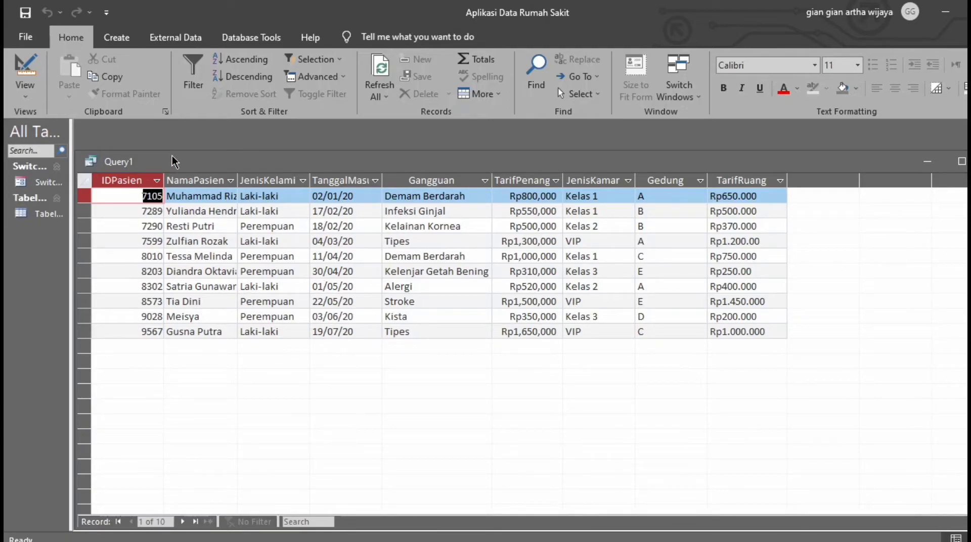
{"action": "right_click", "coordinate": [116, 162]}
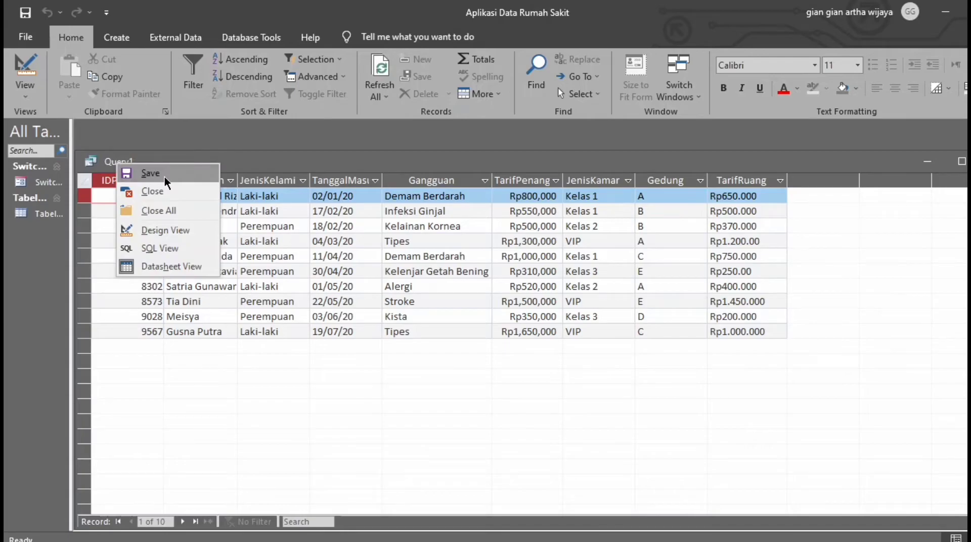
{"action": "left_click", "coordinate": [165, 177]}
{"action": "type", "text": "Rekap"}
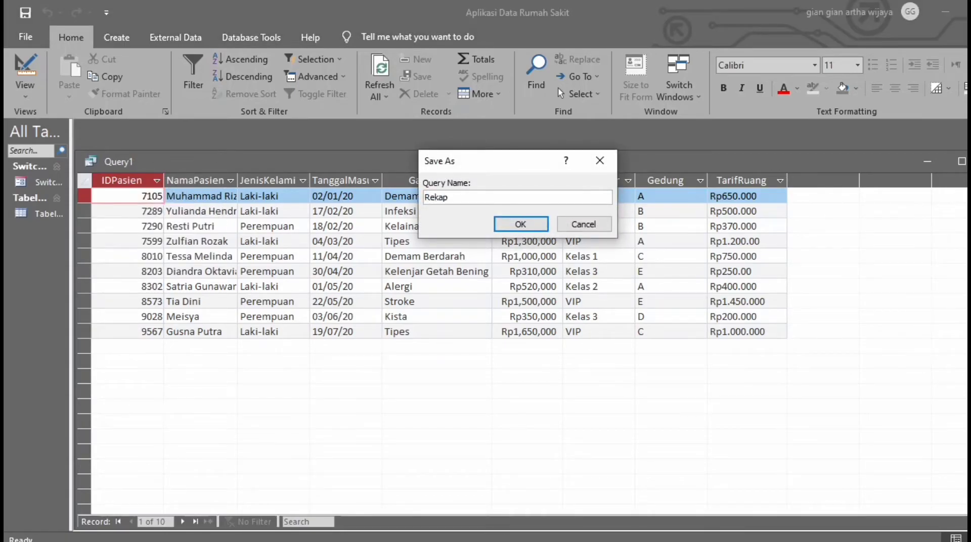
{"action": "type", "text": " Tarif Pasien"}
{"action": "left_click", "coordinate": [520, 230]}
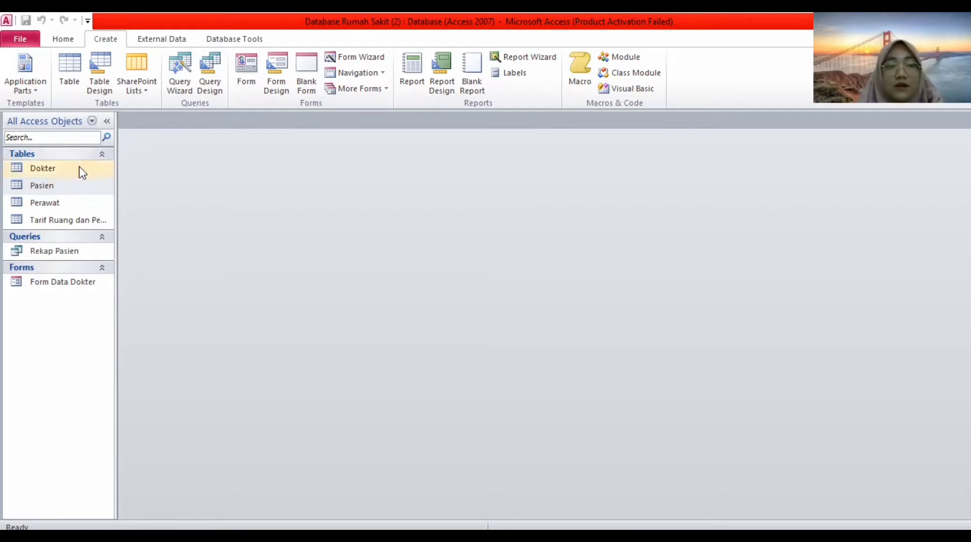
Generate a quick form from the Pasien table with Create > Form.
{"action": "left_click", "coordinate": [97, 186]}
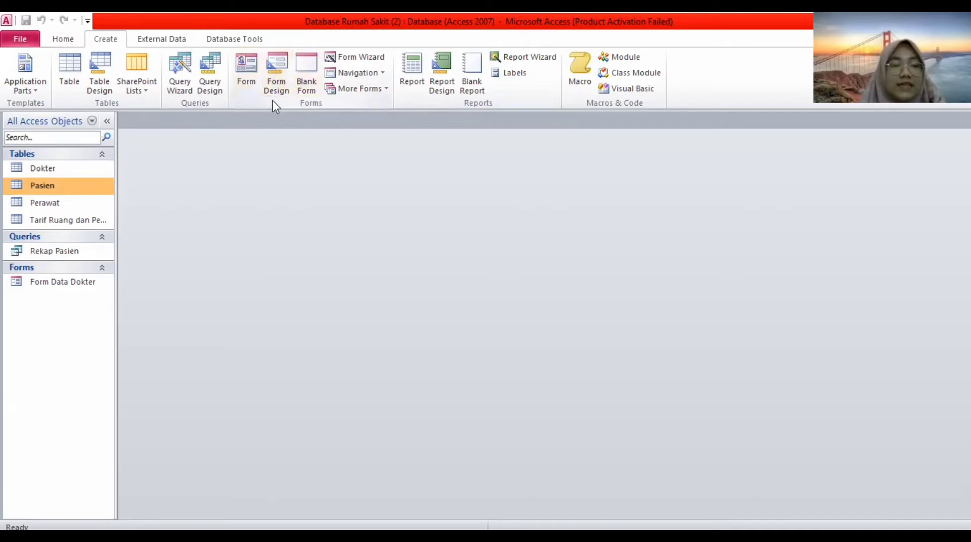
{"action": "left_click", "coordinate": [243, 71]}
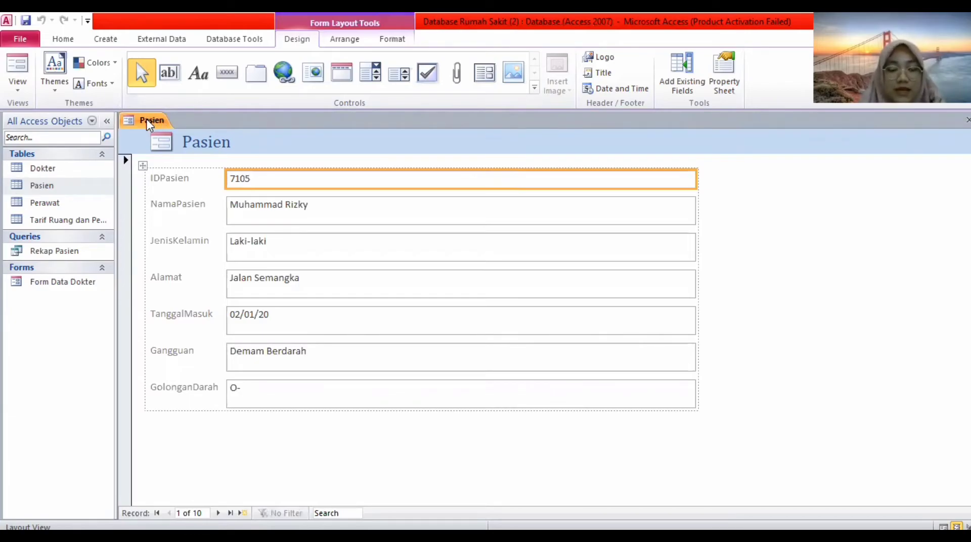
{"action": "right_click", "coordinate": [146, 119]}
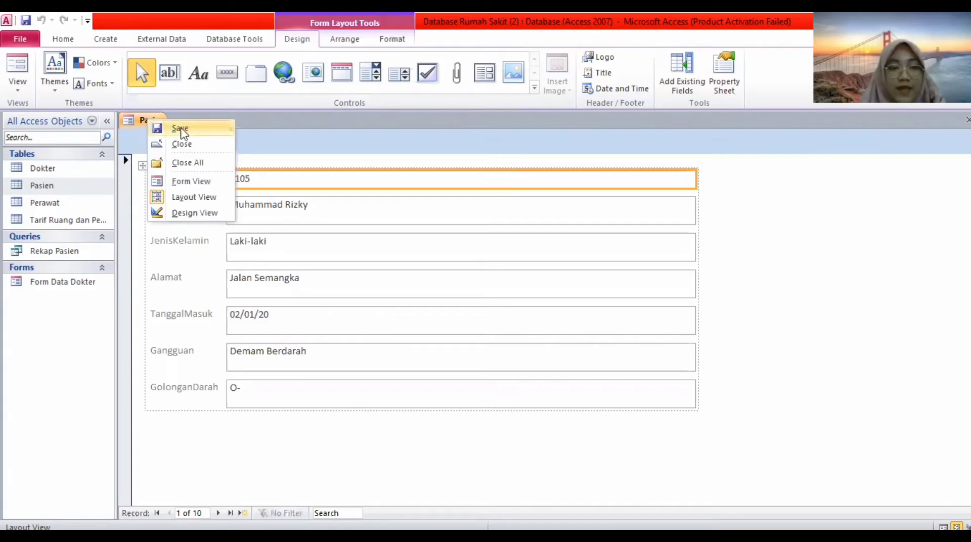
Replace the suggested form name Pasien with Form Data Pasien and confirm the save.
{"action": "left_click", "coordinate": [181, 130]}
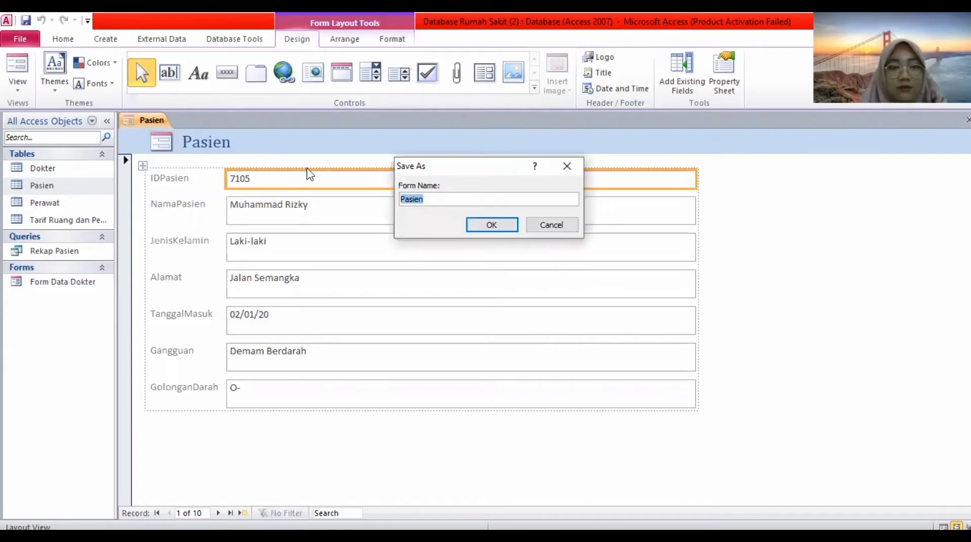
{"action": "left_click", "coordinate": [460, 200]}
{"action": "key", "text": "BackSpace"}
{"action": "key", "text": "BackSpace"}
{"action": "key", "text": "BackSpace"}
{"action": "key", "text": "BackSpace"}
{"action": "key", "text": "BackSpace"}
{"action": "key", "text": "BackSpace"}
{"action": "key", "text": "Caps_Lock"}
{"action": "type", "text": "F"}
{"action": "key", "text": "Caps_Lock"}
{"action": "type", "text": "orm"}
{"action": "key", "text": "Caps_Lock"}
{"action": "type", "text": "D"}
{"action": "key", "text": "Caps_Lock"}
{"action": "type", "text": "ata"}
{"action": "key", "text": "Caps_Lock"}
{"action": "type", "text": "O"}
{"action": "key", "text": "Caps_Lock"}
{"action": "type", "text": "asi"}
{"action": "key", "text": "BackSpace"}
{"action": "key", "text": "BackSpace"}
{"action": "key", "text": "BackSpace"}
{"action": "key", "text": "BackSpace"}
{"action": "key", "text": "Caps_Lock"}
{"action": "type", "text": "P"}
{"action": "key", "text": "Caps_Lock"}
{"action": "type", "text": "asien"}
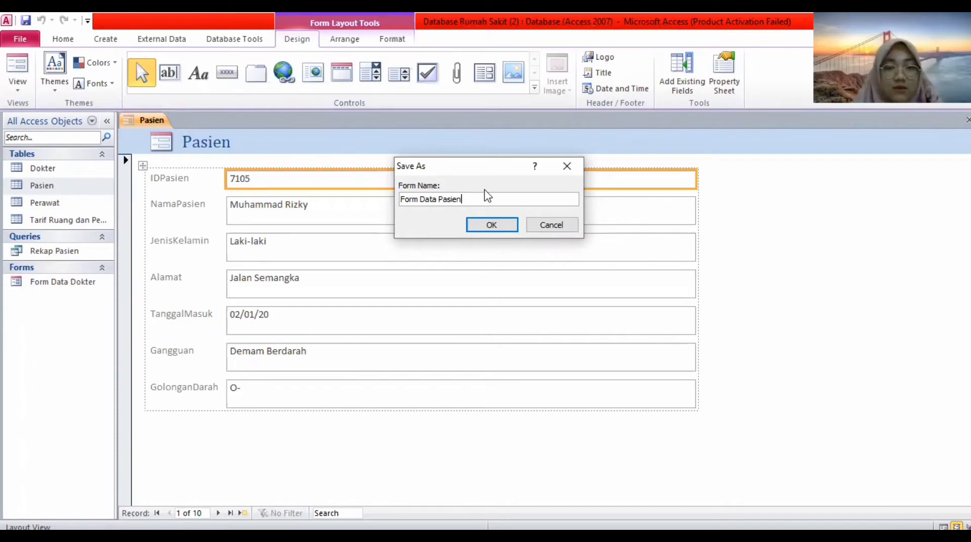
{"action": "left_click", "coordinate": [488, 223]}
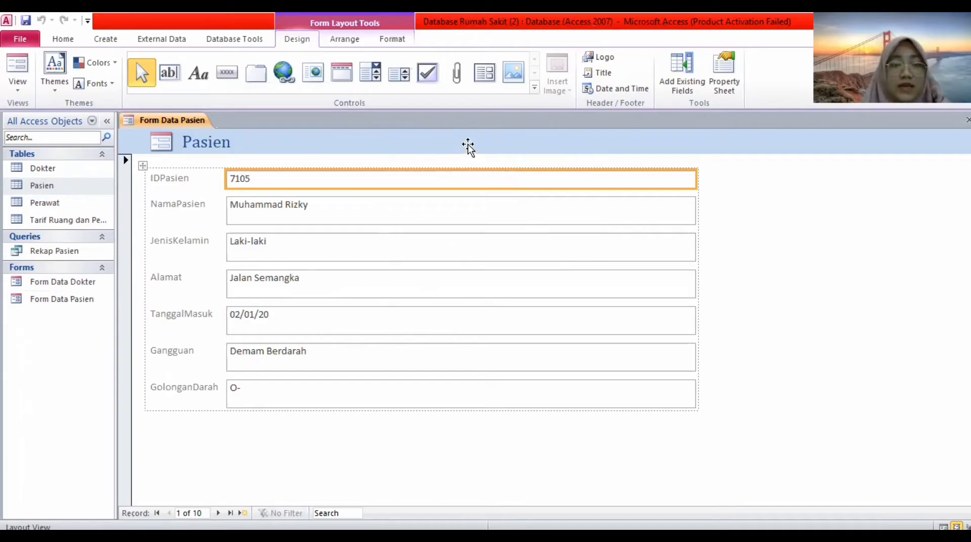
Switch Form Data Pasien to Design View and drag the Form Footer down to lengthen Detail.
{"action": "right_click", "coordinate": [201, 124]}
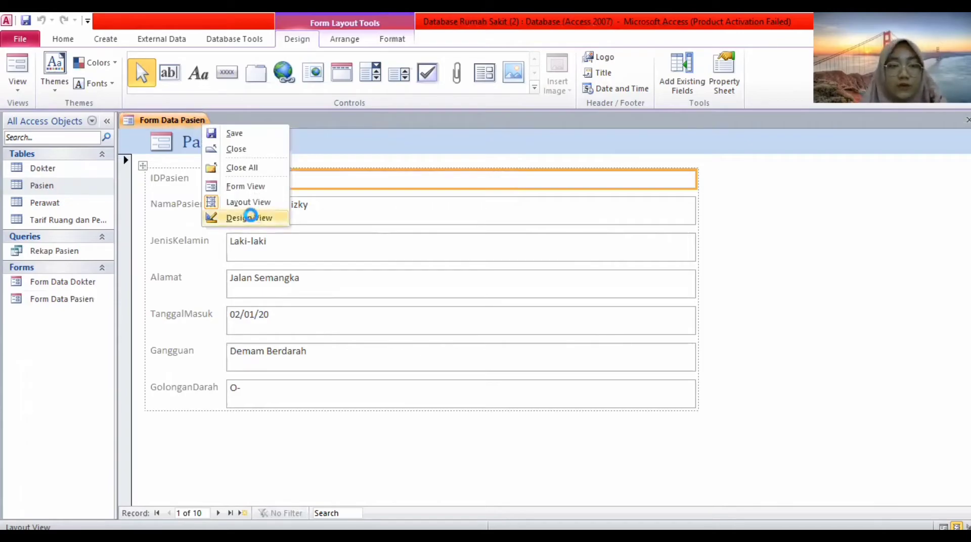
{"action": "left_click", "coordinate": [249, 218]}
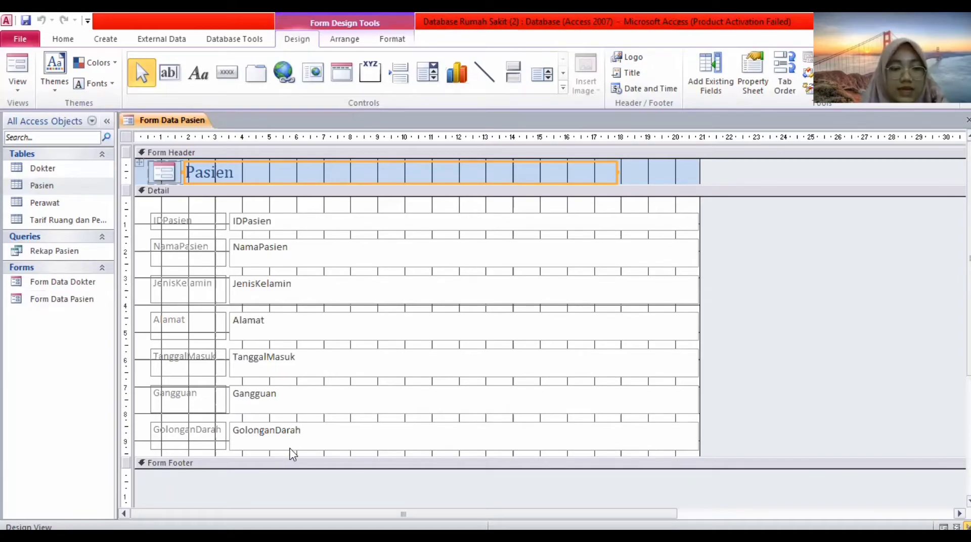
{"action": "left_click_drag", "start_coordinate": [280, 458], "coordinate": [277, 488]}
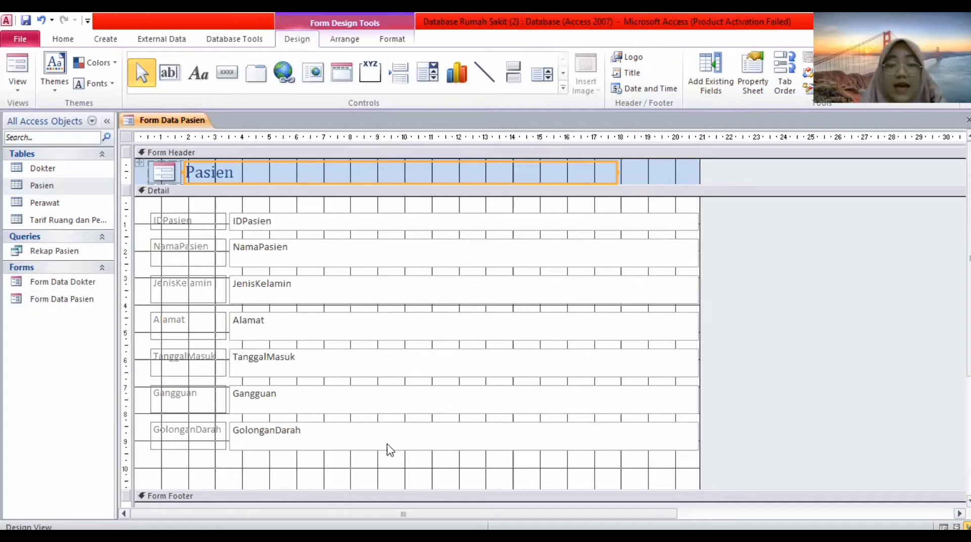
Draw a command button below GolonganDarah set to Go To Next Record.
{"action": "left_click", "coordinate": [236, 71]}
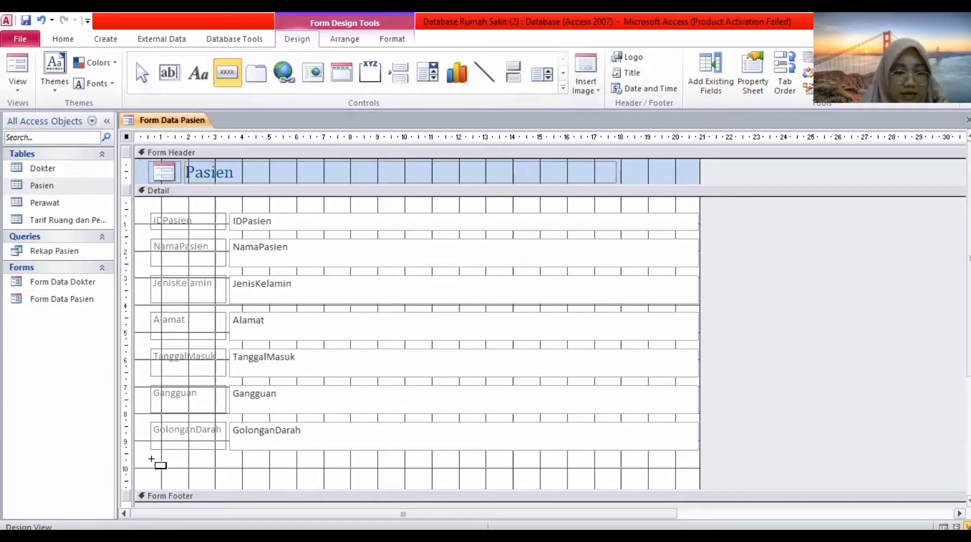
{"action": "left_click_drag", "start_coordinate": [167, 460], "coordinate": [204, 479]}
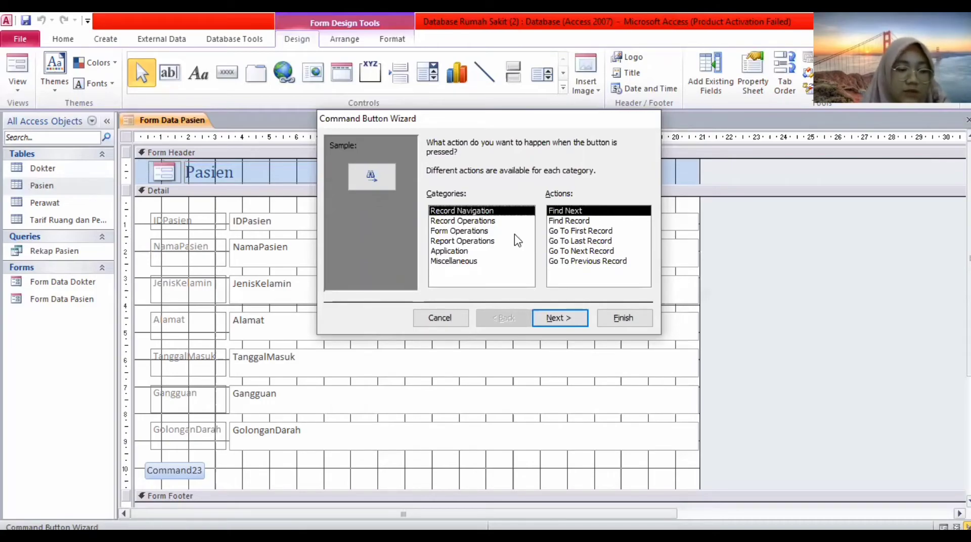
{"action": "left_click", "coordinate": [570, 252]}
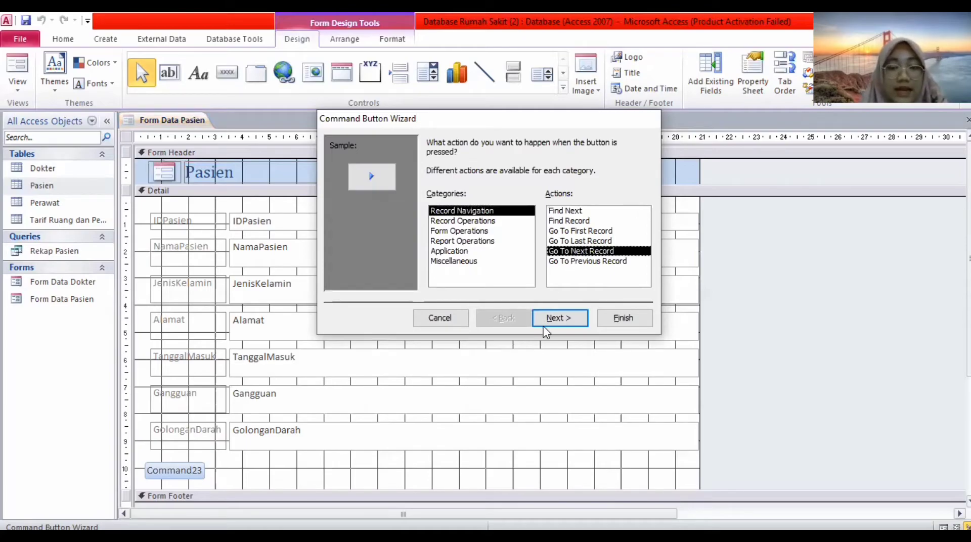
{"action": "left_click", "coordinate": [548, 328]}
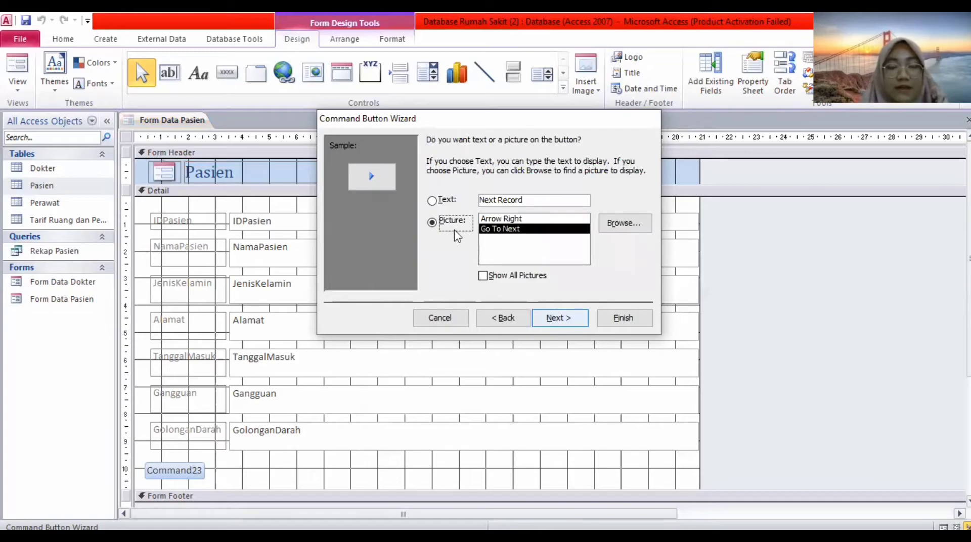
Give the button the text caption 'Data Selanjutnya' and finish the wizard.
{"action": "left_click", "coordinate": [433, 201]}
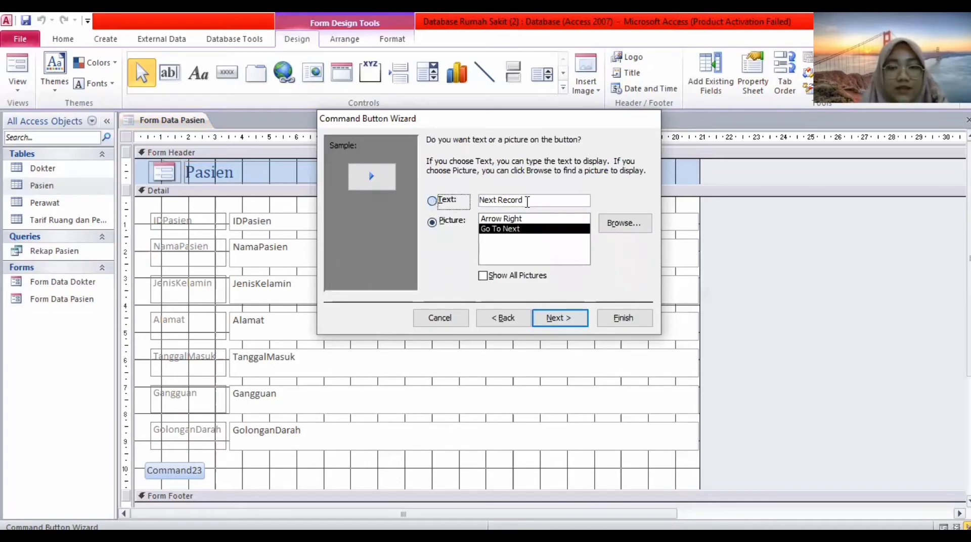
{"action": "left_click", "coordinate": [528, 201]}
{"action": "key", "text": "BackSpace"}
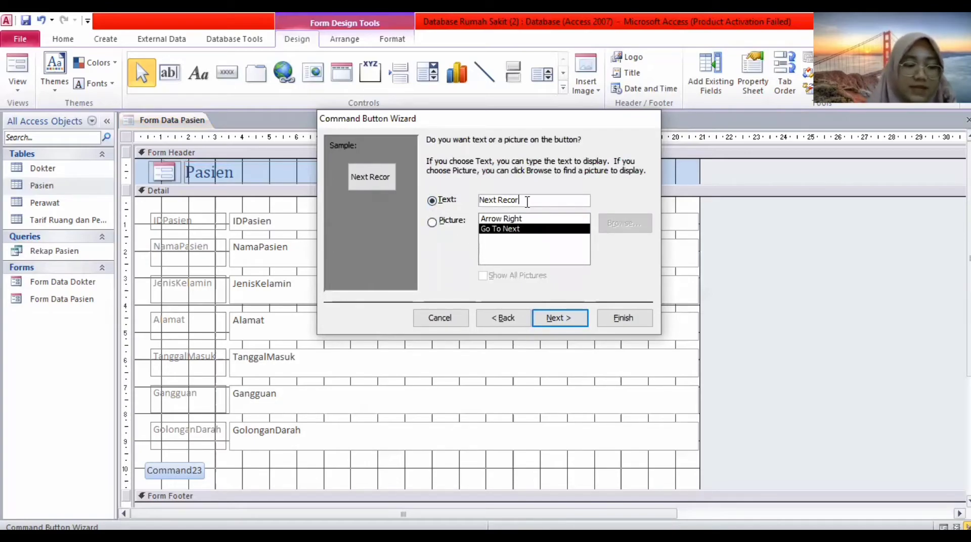
{"action": "key", "text": "BackSpace"}
{"action": "key", "text": "BackSpace"}
{"action": "key", "text": "BackSpace"}
{"action": "key", "text": "BackSpace"}
{"action": "key", "text": "BackSpace"}
{"action": "key", "text": "BackSpace"}
{"action": "key", "text": "BackSpace"}
{"action": "key", "text": "BackSpace"}
{"action": "key", "text": "BackSpace"}
{"action": "key", "text": "BackSpace"}
{"action": "type", "text": "Data Selanj"}
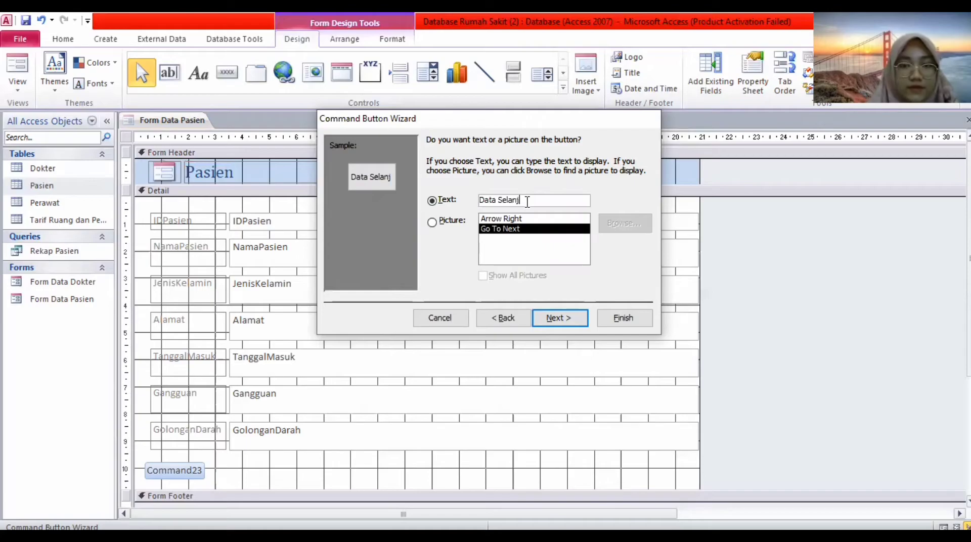
{"action": "type", "text": "tn"}
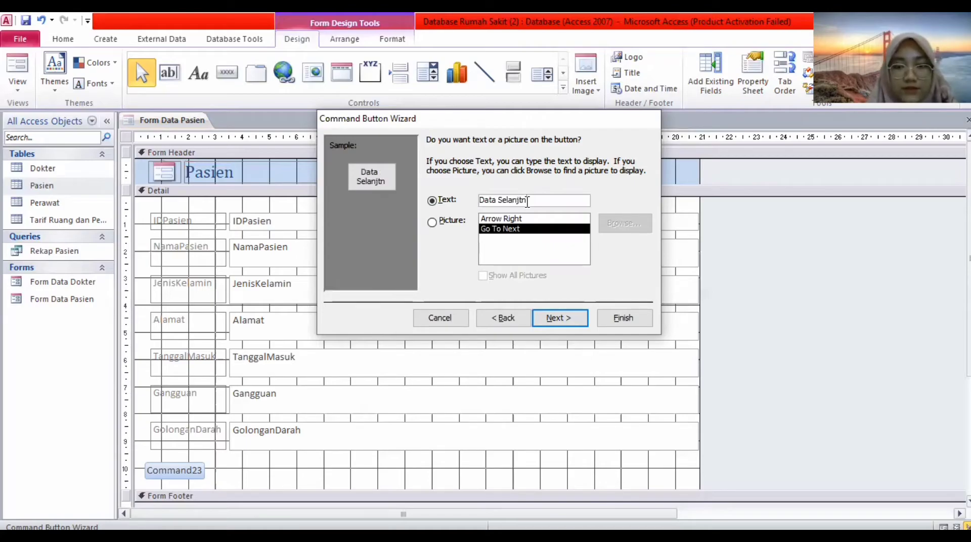
{"action": "key", "text": "BackSpace"}
{"action": "key", "text": "BackSpace"}
{"action": "type", "text": "u"}
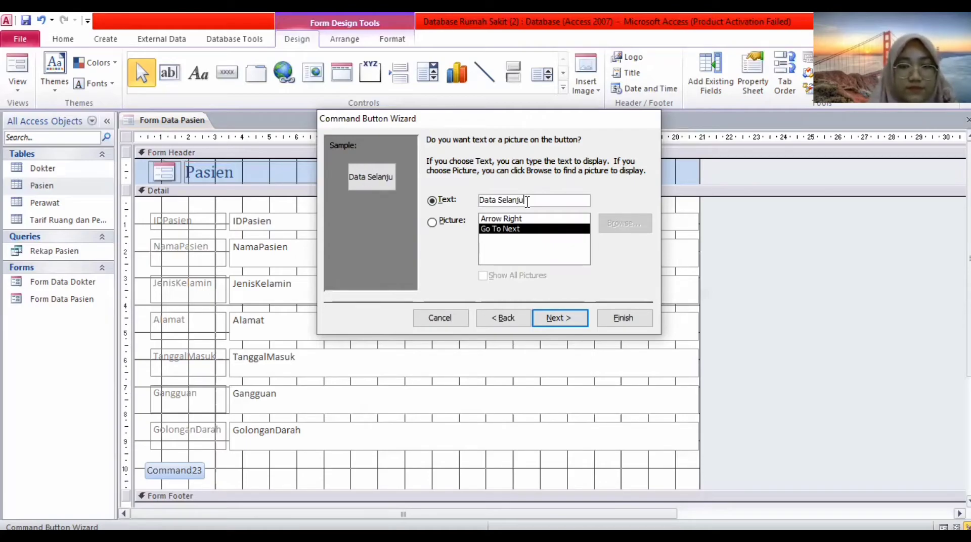
{"action": "type", "text": "tnya"}
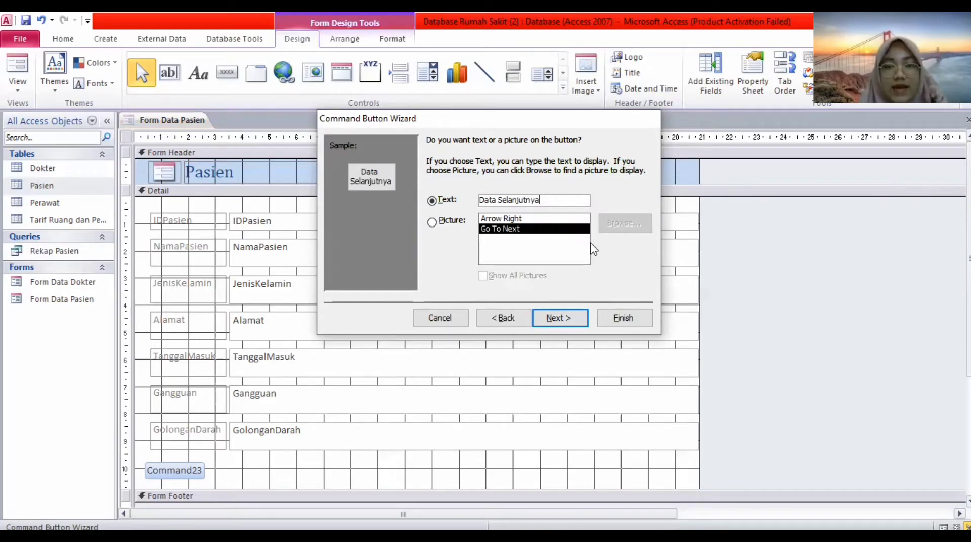
{"action": "left_click", "coordinate": [560, 319]}
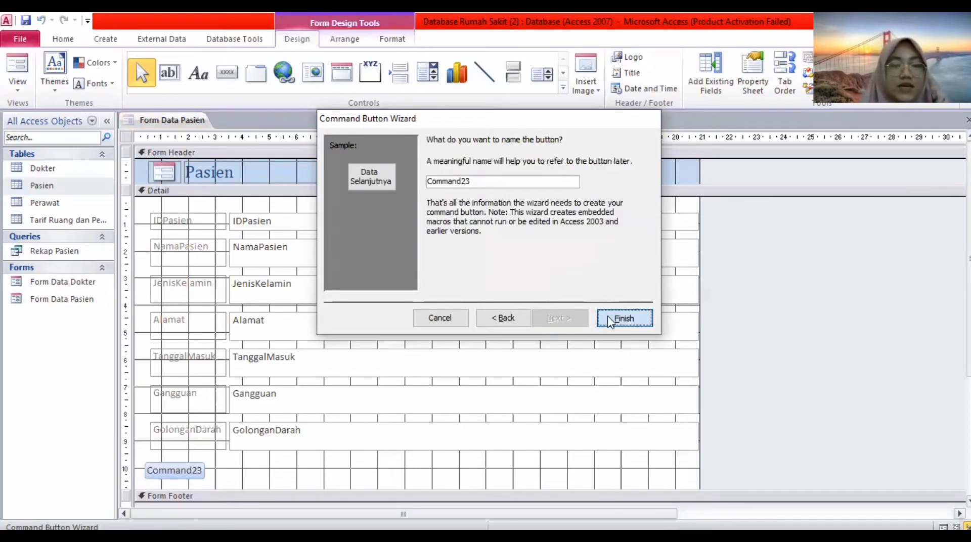
{"action": "left_click", "coordinate": [606, 316]}
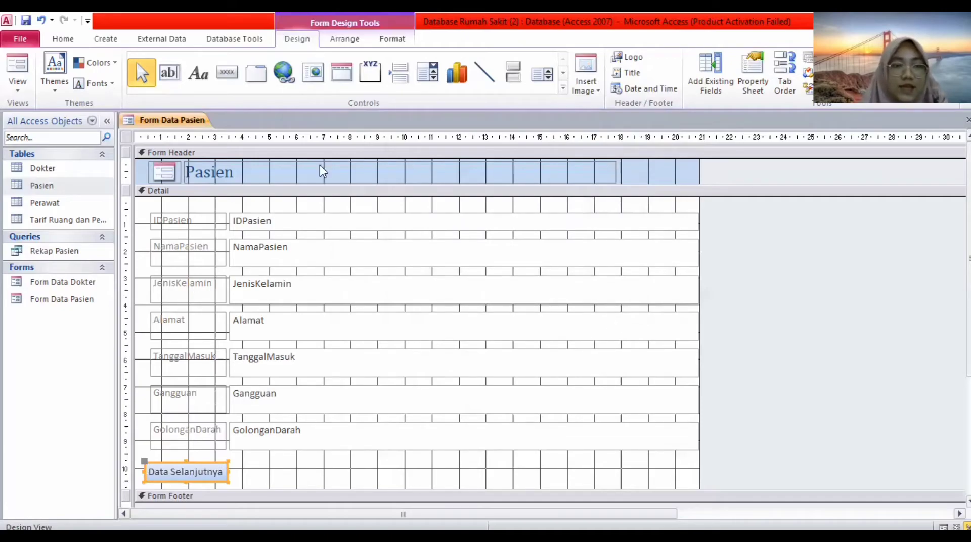
Place a new command button beside Data Selanjutnya set to Go To Previous Record.
{"action": "left_click", "coordinate": [229, 74]}
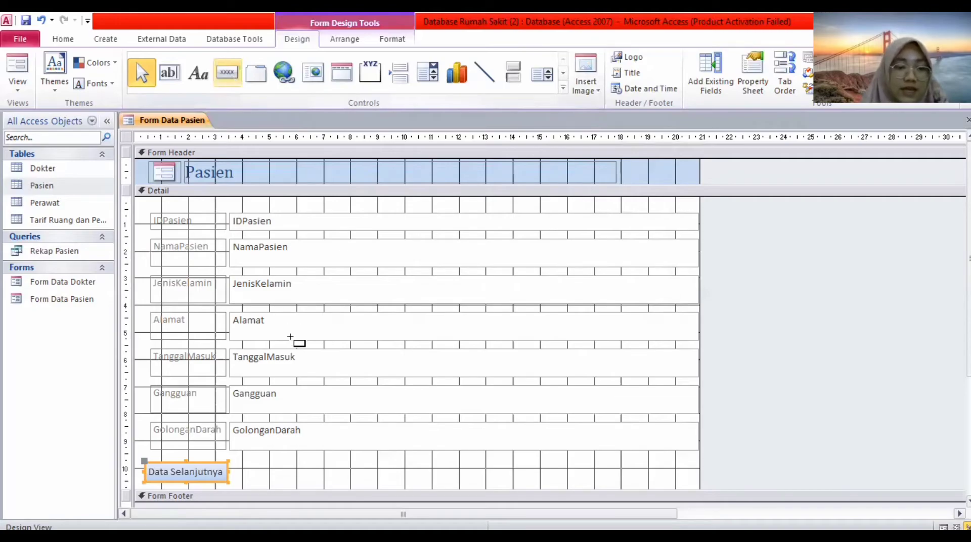
{"action": "left_click", "coordinate": [238, 463]}
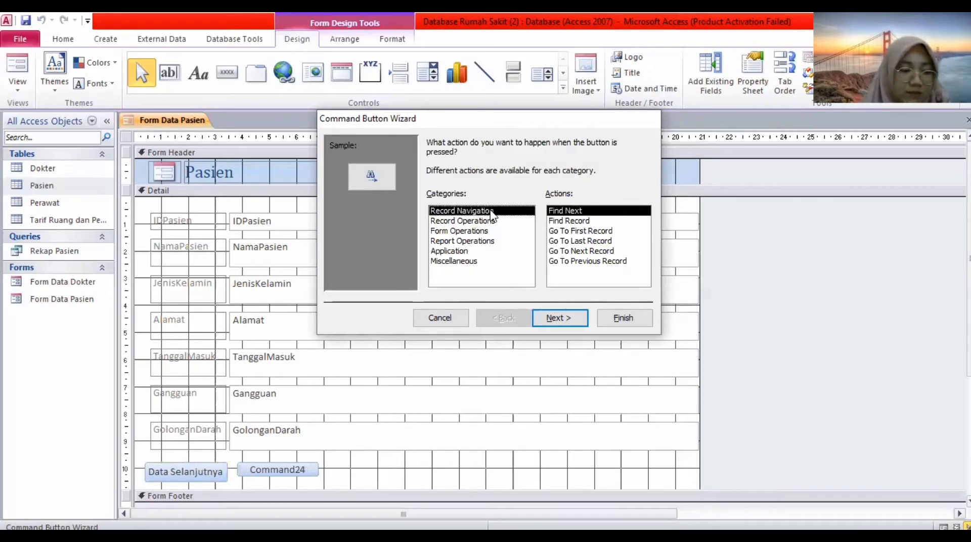
{"action": "left_click", "coordinate": [565, 262]}
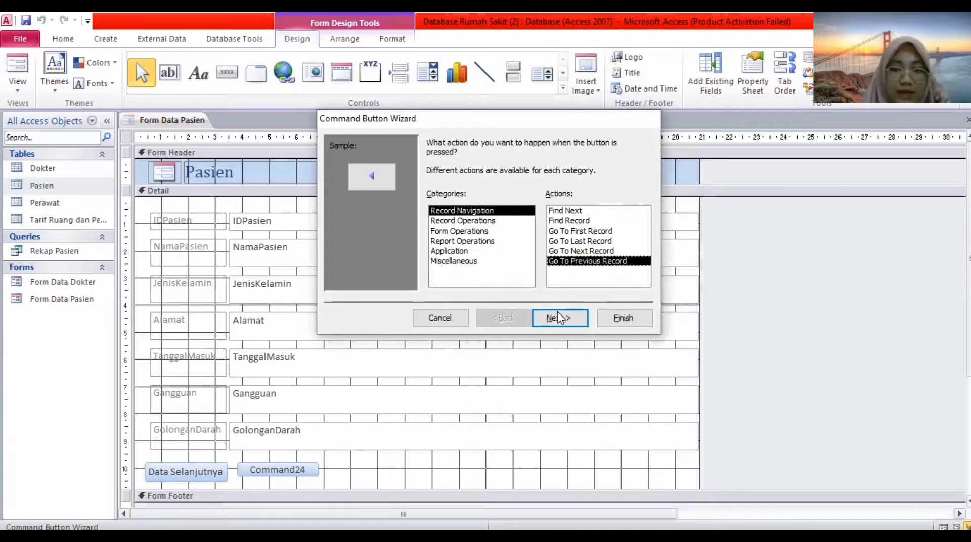
{"action": "left_click", "coordinate": [558, 318]}
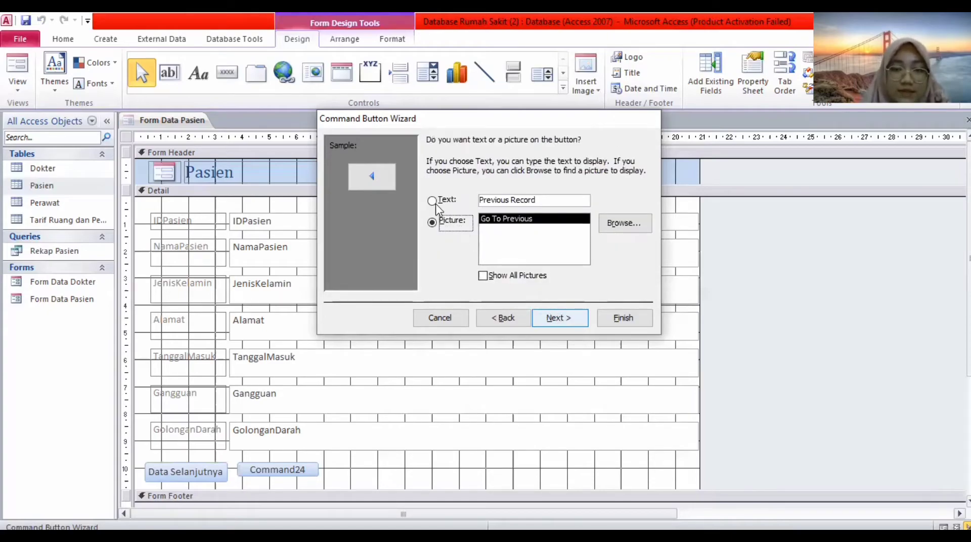
Give the button the text caption 'Data Sebelumnya' and finish the wizard.
{"action": "left_click", "coordinate": [433, 201]}
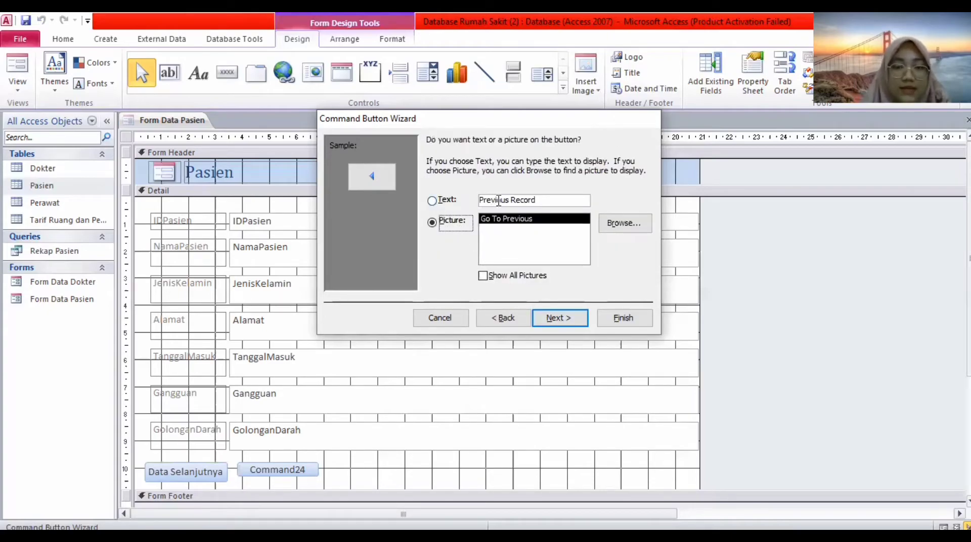
{"action": "left_click", "coordinate": [537, 200]}
{"action": "key", "text": "BackSpace"}
{"action": "key", "text": "BackSpace"}
{"action": "key", "text": "BackSpace"}
{"action": "key", "text": "BackSpace"}
{"action": "key", "text": "BackSpace"}
{"action": "key", "text": "BackSpace"}
{"action": "key", "text": "BackSpace"}
{"action": "key", "text": "BackSpace"}
{"action": "key", "text": "BackSpace"}
{"action": "key", "text": "BackSpace"}
{"action": "key", "text": "BackSpace"}
{"action": "key", "text": "BackSpace"}
{"action": "key", "text": "BackSpace"}
{"action": "key", "text": "BackSpace"}
{"action": "key", "text": "BackSpace"}
{"action": "key", "text": "Caps_Lock"}
{"action": "type", "text": "D"}
{"action": "key", "text": "Caps_Lock"}
{"action": "type", "text": "ata Sebelu"}
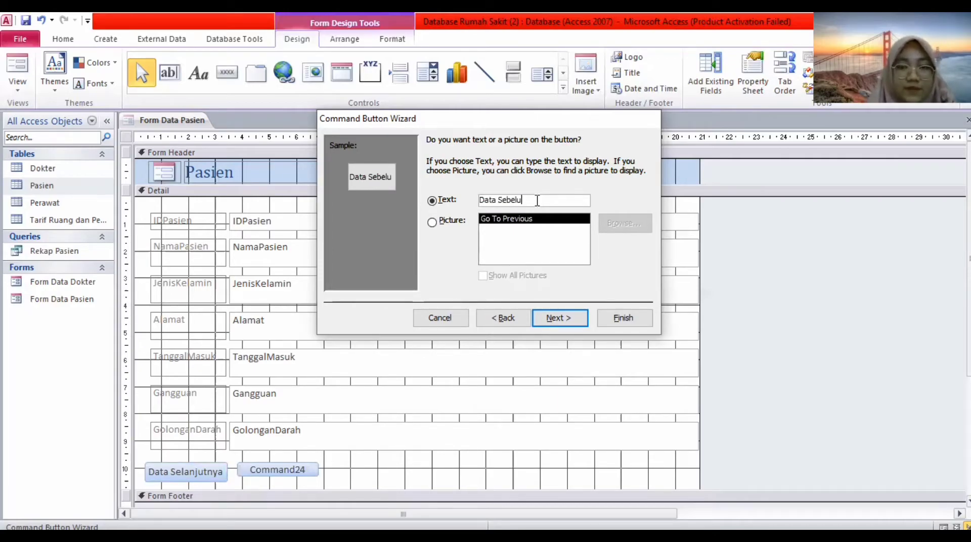
{"action": "type", "text": "mnya"}
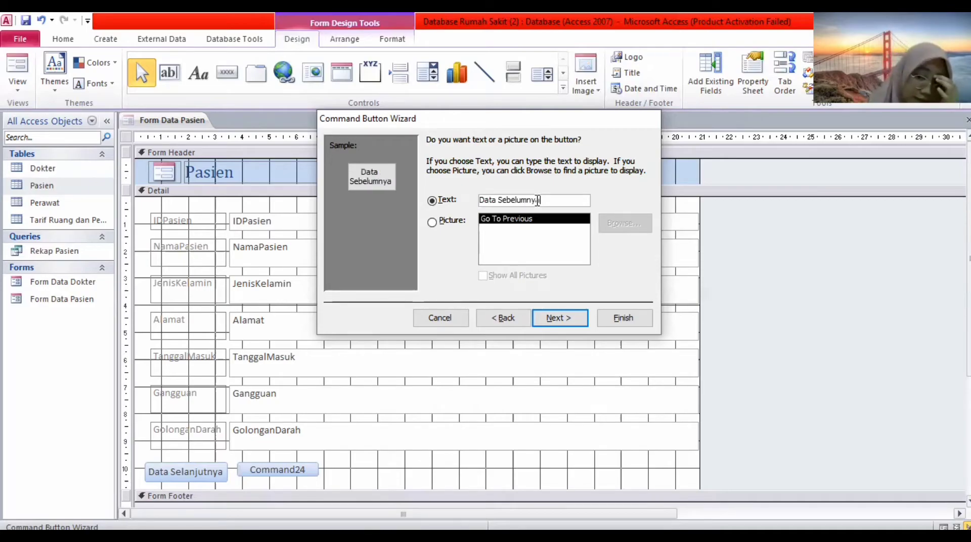
{"action": "left_click", "coordinate": [577, 319]}
{"action": "left_click", "coordinate": [624, 318]}
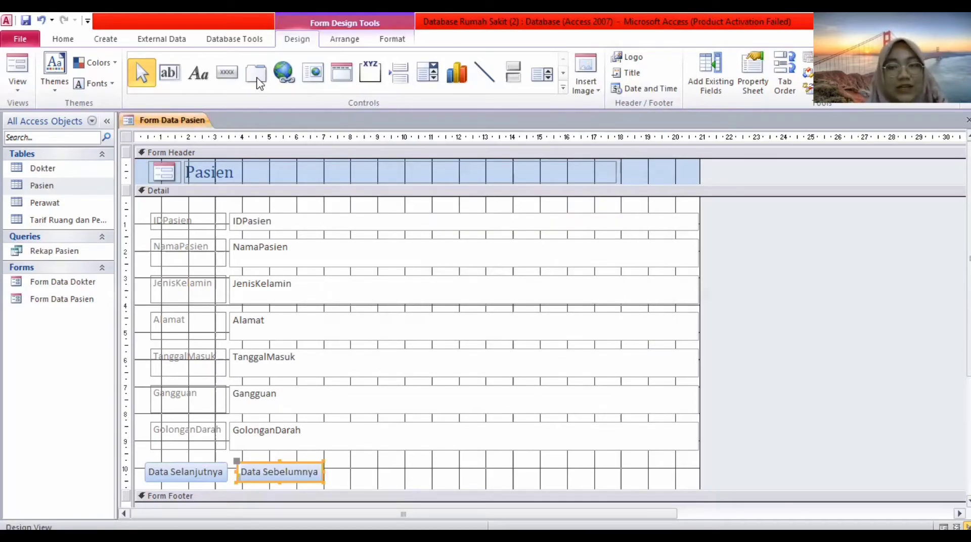
Draw a button right of Data Sebelumnya with the Go To First Record action.
{"action": "left_click", "coordinate": [225, 73]}
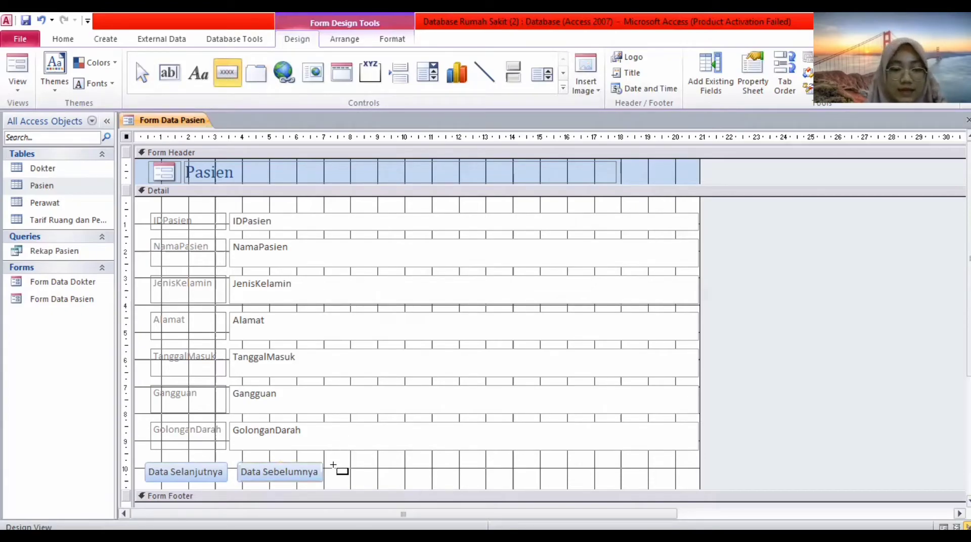
{"action": "left_click_drag", "start_coordinate": [332, 465], "coordinate": [384, 479]}
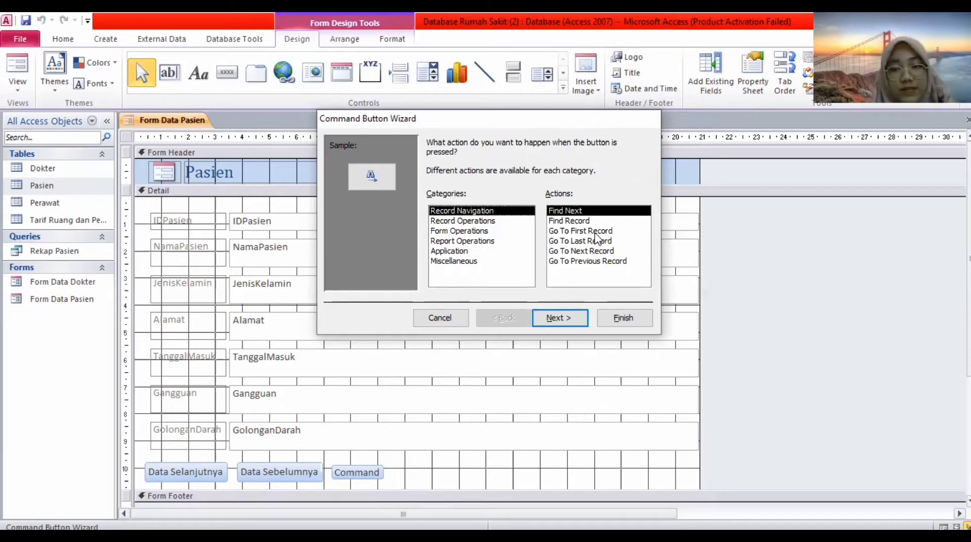
{"action": "left_click", "coordinate": [558, 317]}
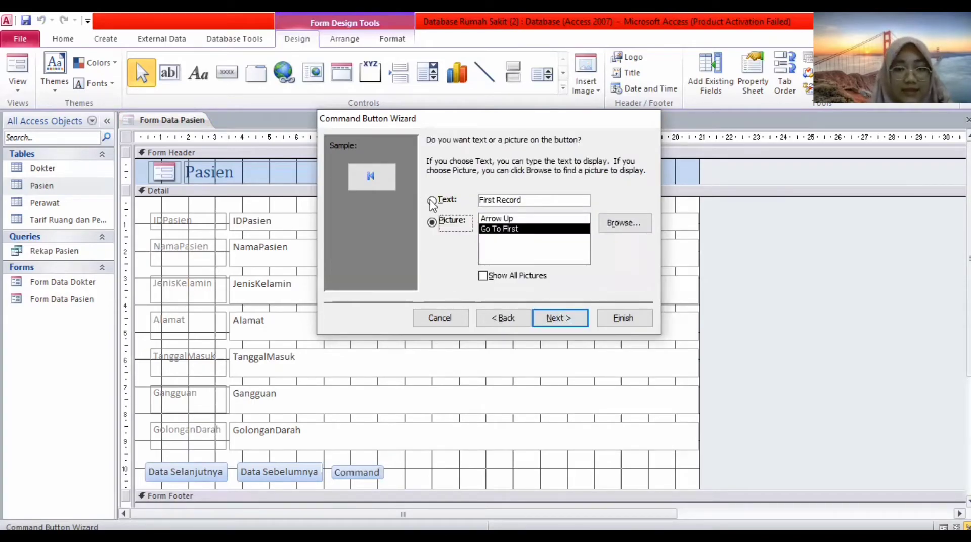
Caption the button 'Data Pertama' as text and finish the wizard.
{"action": "left_click", "coordinate": [525, 201]}
{"action": "left_click", "coordinate": [525, 201]}
{"action": "key", "text": "BackSpace"}
{"action": "key", "text": "BackSpace"}
{"action": "key", "text": "BackSpace"}
{"action": "key", "text": "BackSpace"}
{"action": "key", "text": "BackSpace"}
{"action": "key", "text": "BackSpace"}
{"action": "key", "text": "BackSpace"}
{"action": "key", "text": "BackSpace"}
{"action": "key", "text": "BackSpace"}
{"action": "key", "text": "BackSpace"}
{"action": "key", "text": "BackSpace"}
{"action": "key", "text": "BackSpace"}
{"action": "key", "text": "Caps_Lock"}
{"action": "type", "text": "D"}
{"action": "key", "text": "Caps_Lock"}
{"action": "type", "text": "ata"}
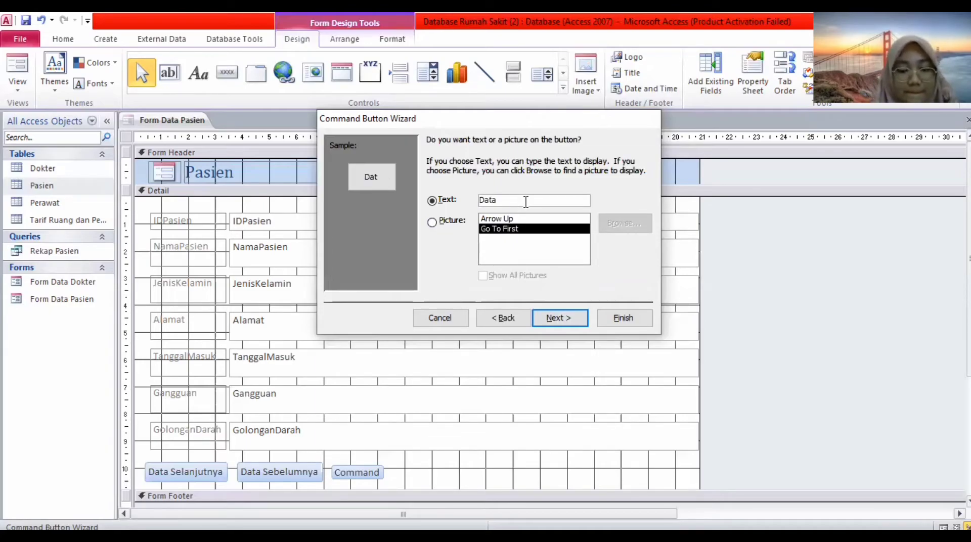
{"action": "key", "text": "Caps_Lock"}
{"action": "type", "text": "P"}
{"action": "key", "text": "Caps_Lock"}
{"action": "type", "text": "ert"}
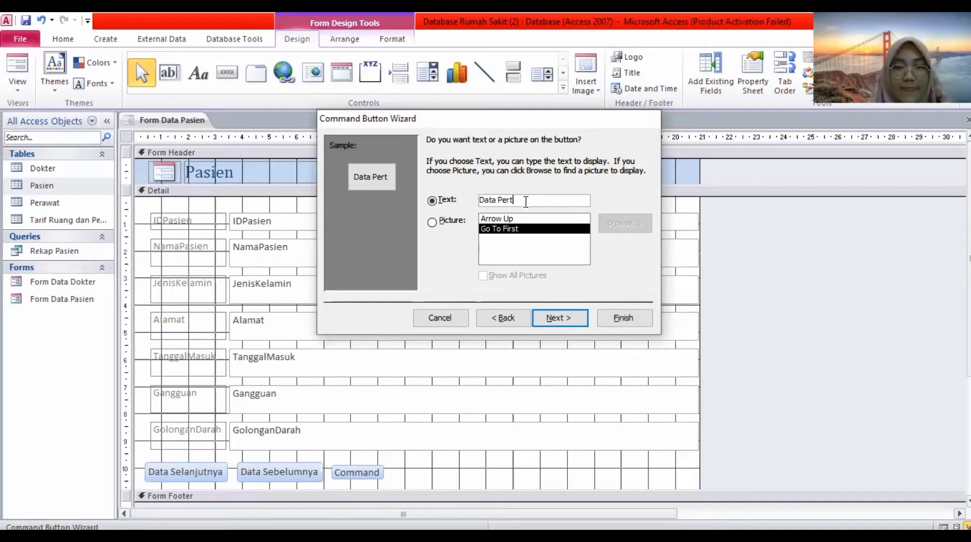
{"action": "type", "text": "ama"}
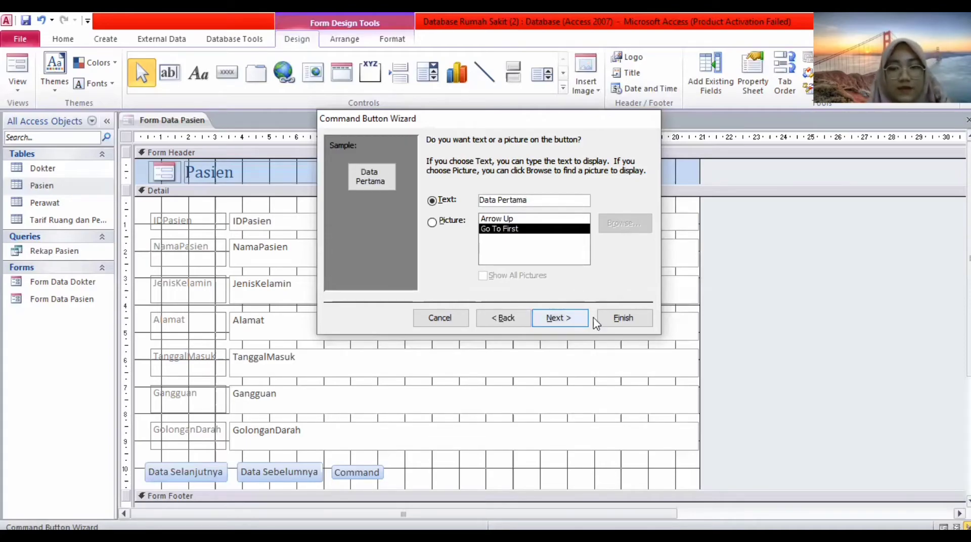
{"action": "key", "text": "Return"}
{"action": "left_click", "coordinate": [620, 320]}
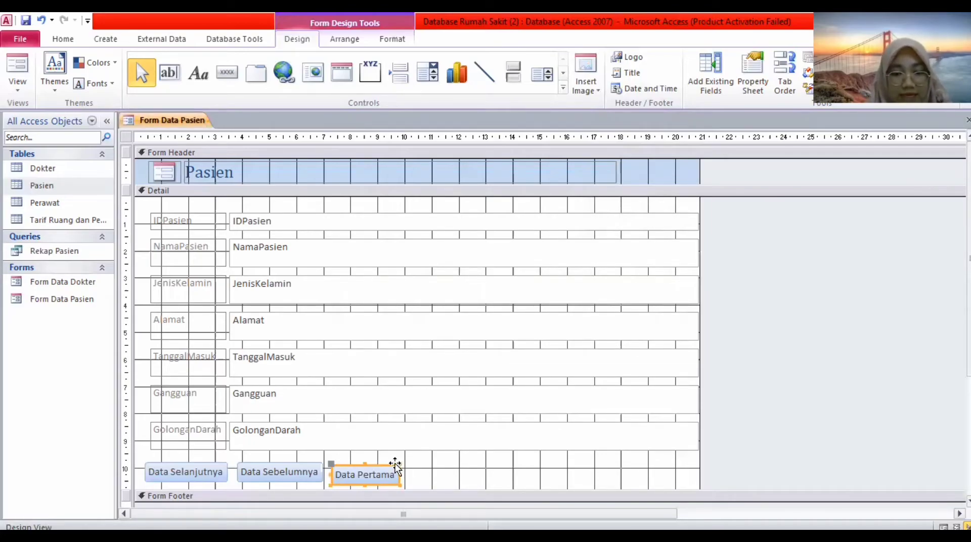
Resize Data Pertama and shift Data Selanjutnya, Data Sebelumnya and Data Pertama left into a tighter row.
{"action": "left_click_drag", "start_coordinate": [393, 464], "coordinate": [392, 462]}
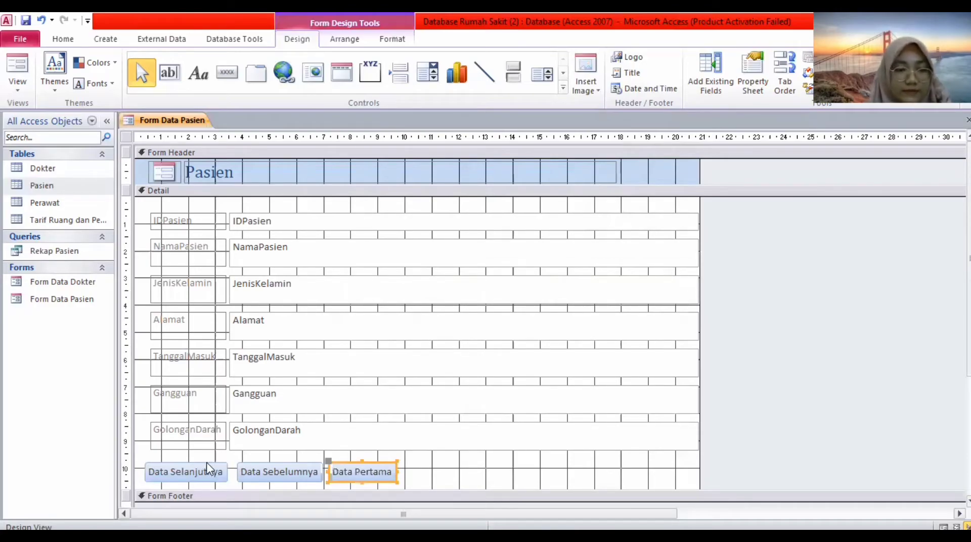
{"action": "left_click", "coordinate": [193, 462]}
{"action": "left_click_drag", "start_coordinate": [193, 462], "coordinate": [188, 460]}
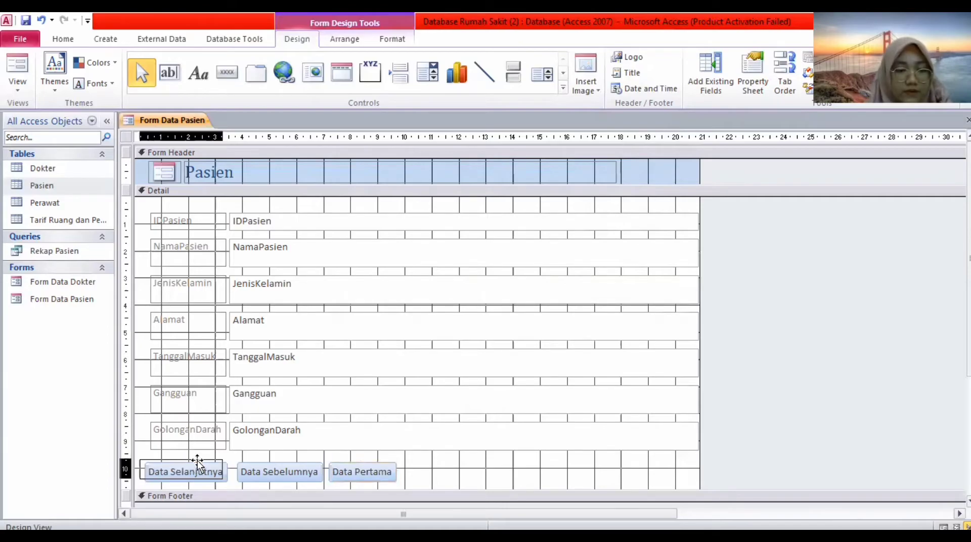
{"action": "left_click", "coordinate": [254, 464]}
{"action": "left_click_drag", "start_coordinate": [254, 462], "coordinate": [248, 460]}
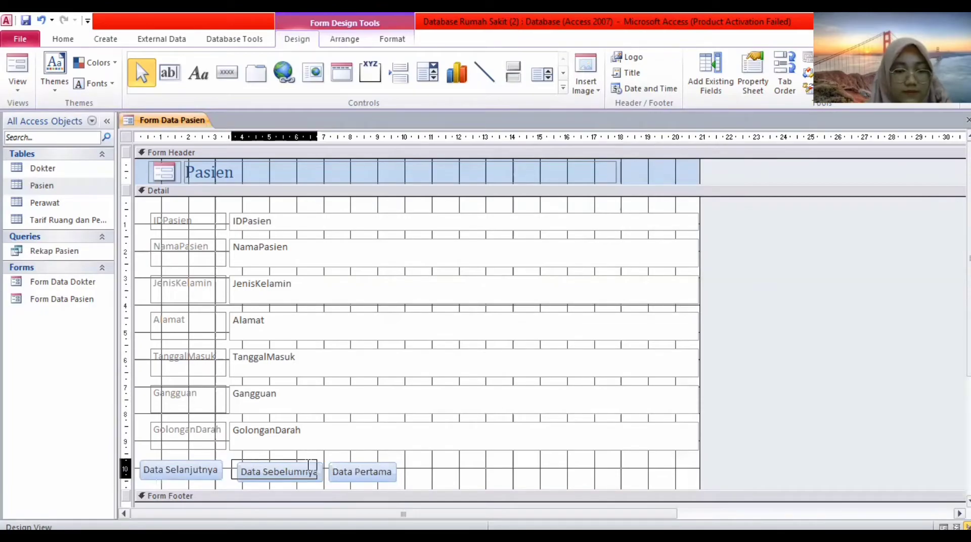
{"action": "left_click", "coordinate": [352, 464]}
{"action": "left_click_drag", "start_coordinate": [351, 463], "coordinate": [345, 457]}
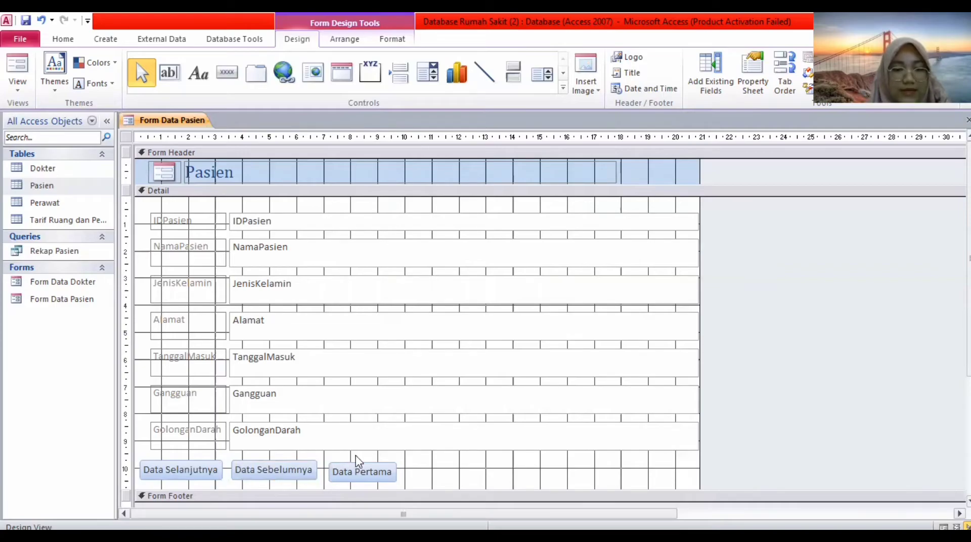
Draw a button right of Data Pertama with the Go To Last Record action.
{"action": "left_click", "coordinate": [228, 79]}
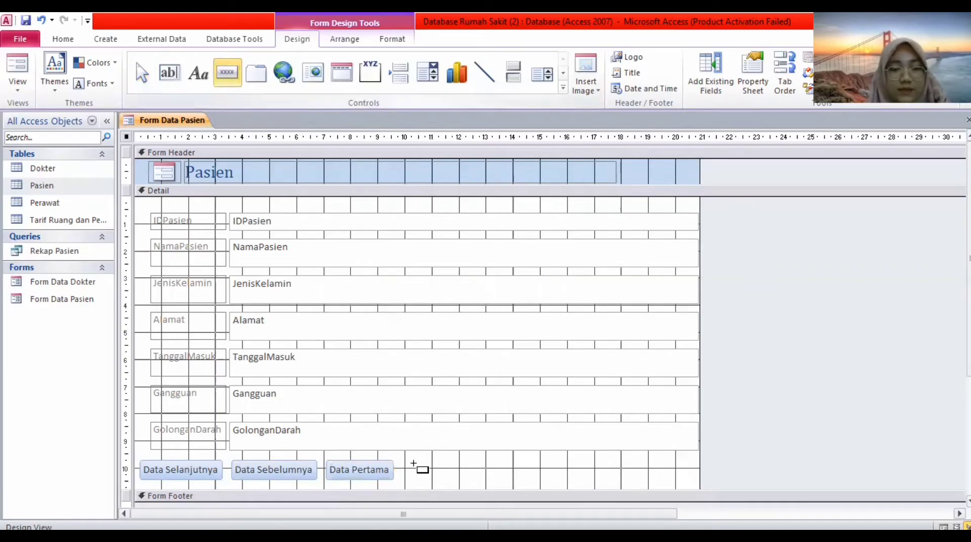
{"action": "left_click_drag", "start_coordinate": [400, 462], "coordinate": [461, 475]}
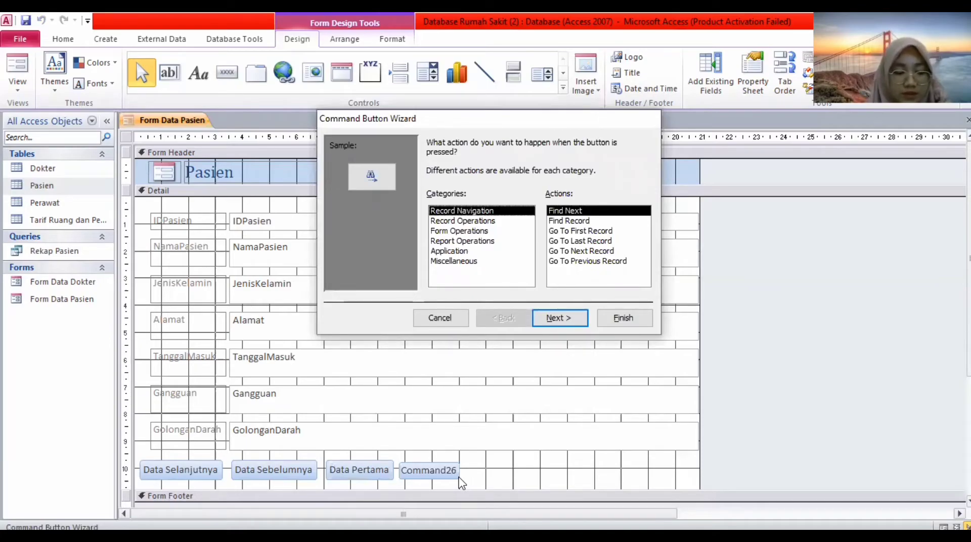
{"action": "left_click", "coordinate": [582, 241]}
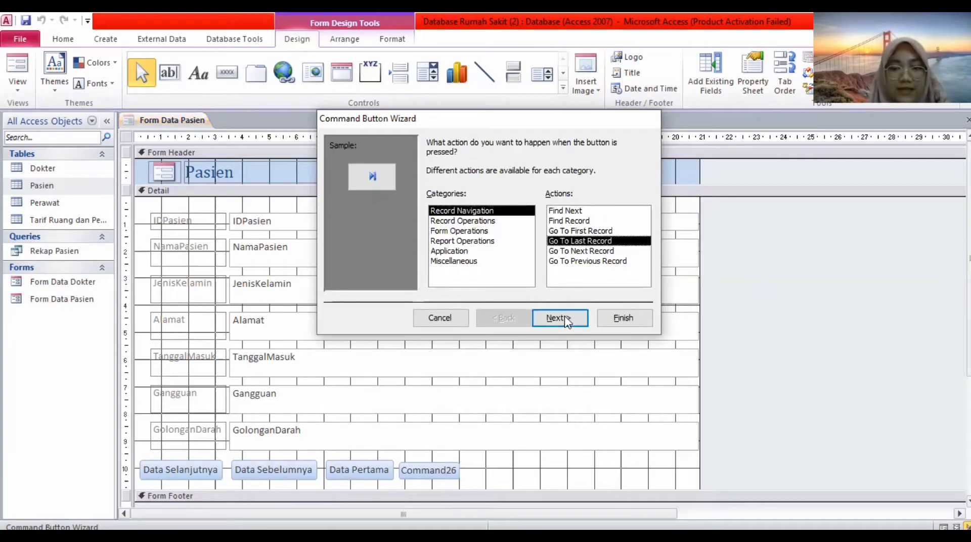
{"action": "left_click", "coordinate": [566, 319]}
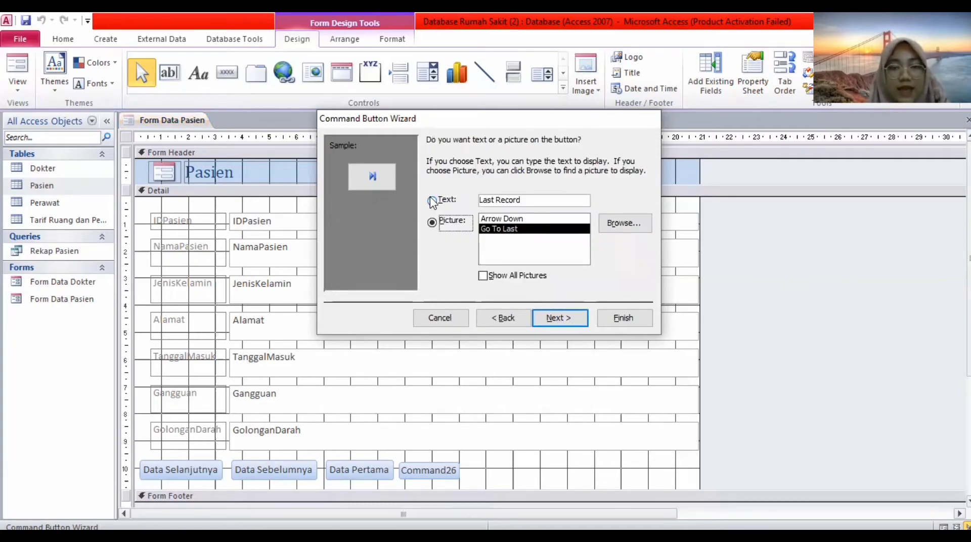
Caption the button 'Data Terakhir' as text and finish the wizard.
{"action": "key", "text": "alt+t"}
{"action": "left_click", "coordinate": [555, 196]}
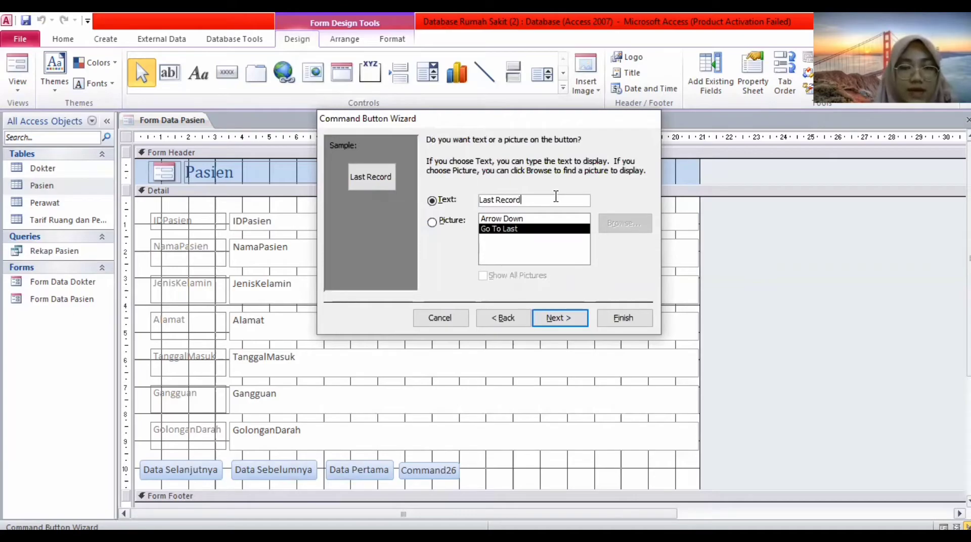
{"action": "key", "text": "BackSpace"}
{"action": "key", "text": "BackSpace"}
{"action": "key", "text": "BackSpace"}
{"action": "key", "text": "BackSpace"}
{"action": "key", "text": "BackSpace"}
{"action": "key", "text": "BackSpace"}
{"action": "key", "text": "BackSpace"}
{"action": "key", "text": "BackSpace"}
{"action": "key", "text": "BackSpace"}
{"action": "key", "text": "BackSpace"}
{"action": "key", "text": "BackSpace"}
{"action": "type", "text": "Data"}
{"action": "key", "text": "Caps_Lock"}
{"action": "type", "text": "T"}
{"action": "key", "text": "Caps_Lock"}
{"action": "type", "text": "erakhi"}
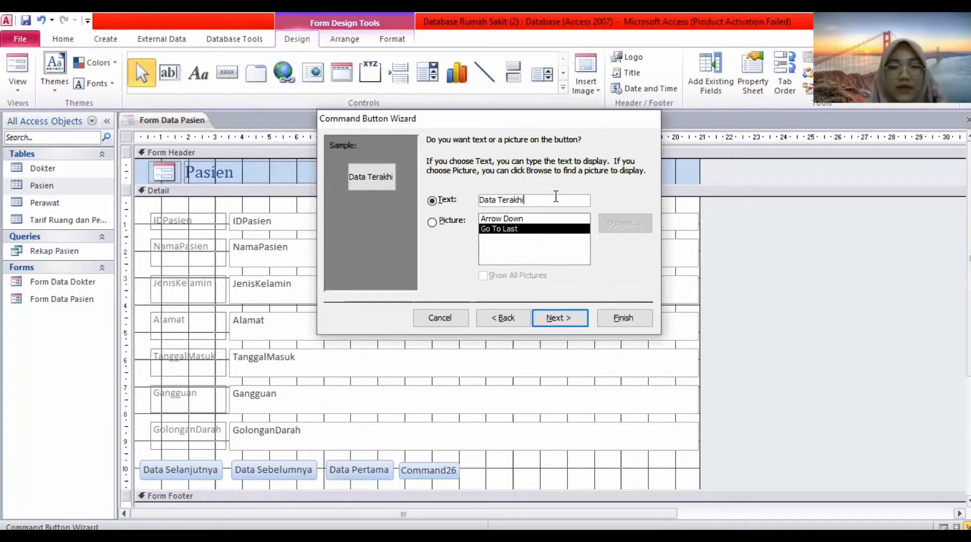
{"action": "type", "text": "r"}
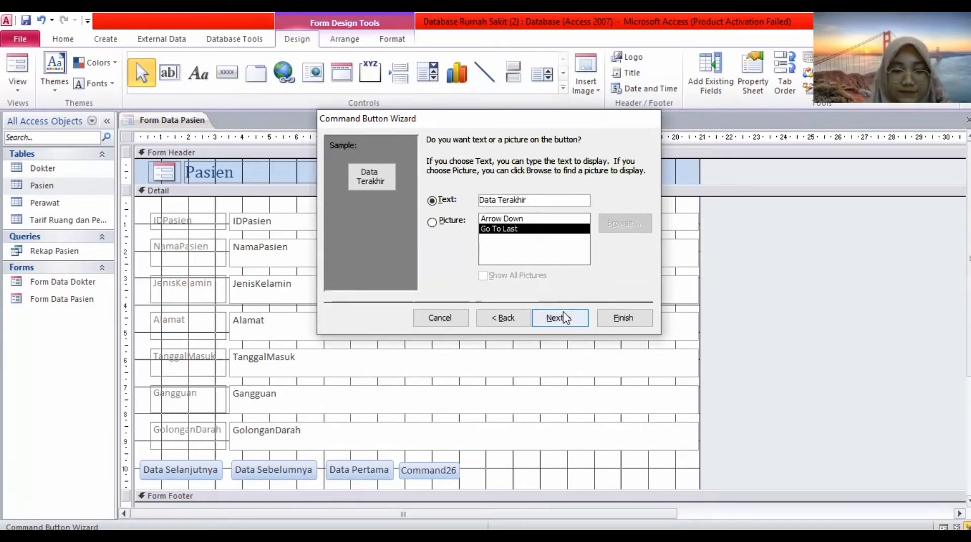
{"action": "left_click", "coordinate": [565, 317]}
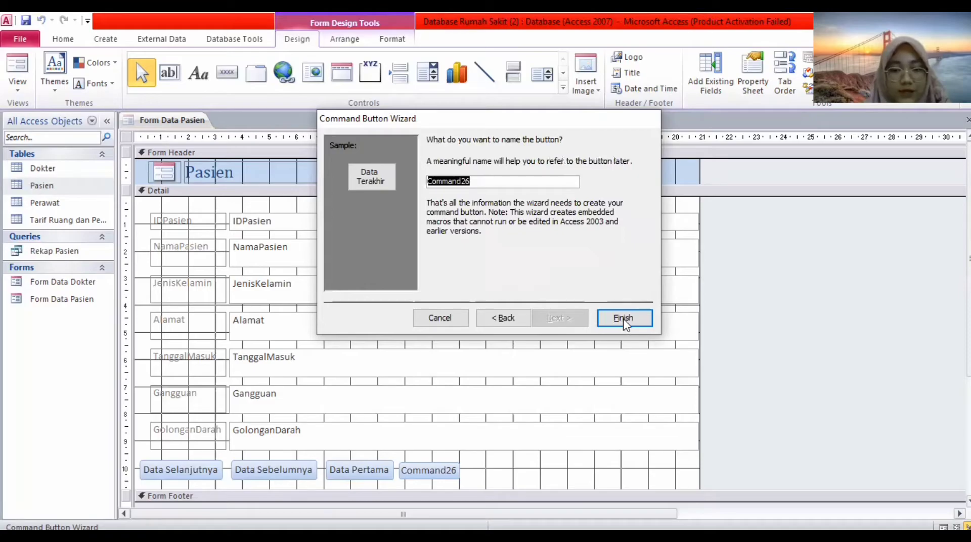
{"action": "left_click", "coordinate": [623, 319]}
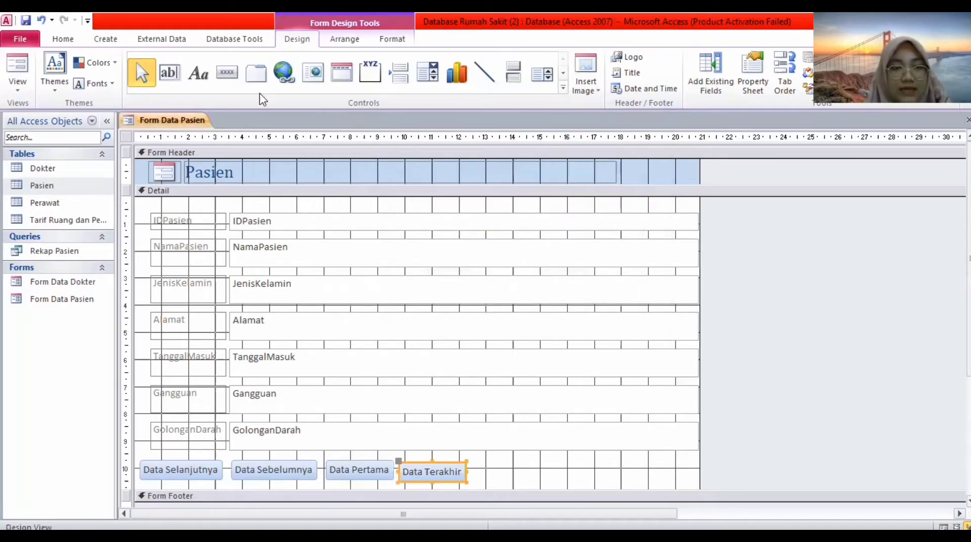
Place a button beside Data Terakhir with the Record Operations Add New Record action.
{"action": "left_click", "coordinate": [236, 73]}
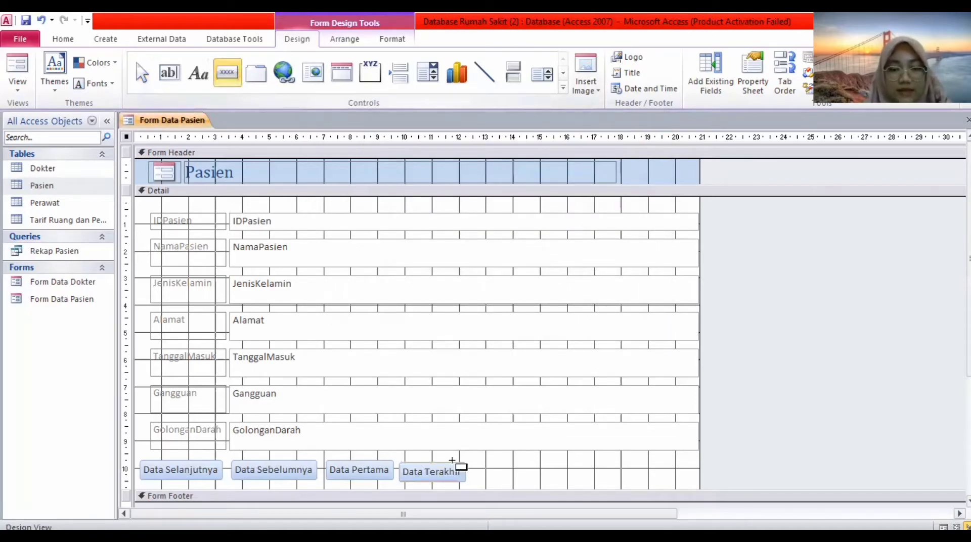
{"action": "left_click", "coordinate": [476, 462]}
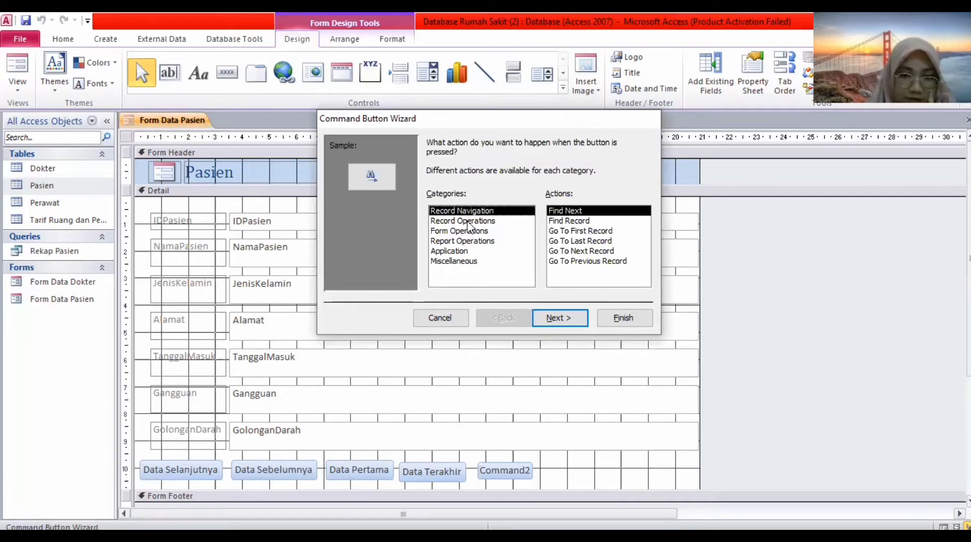
{"action": "left_click", "coordinate": [470, 221]}
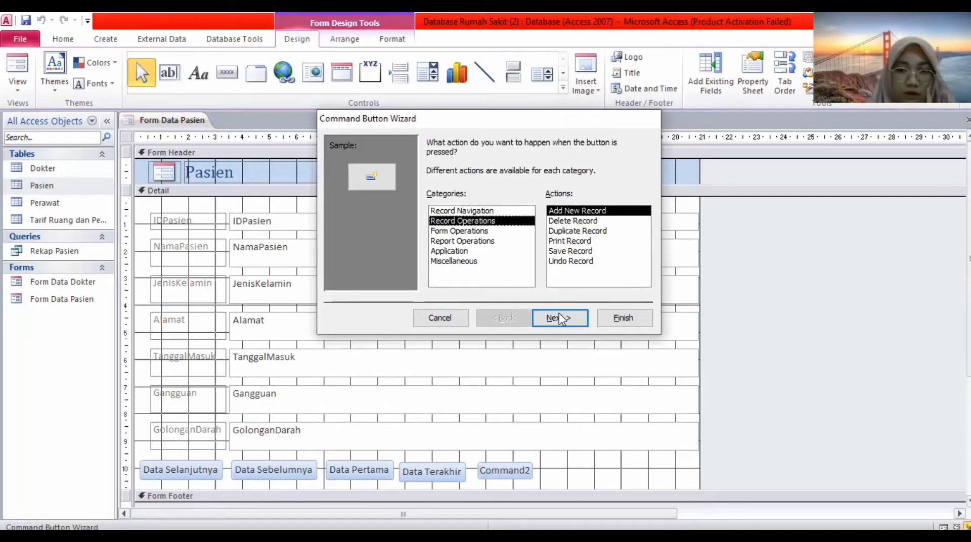
{"action": "left_click", "coordinate": [560, 318]}
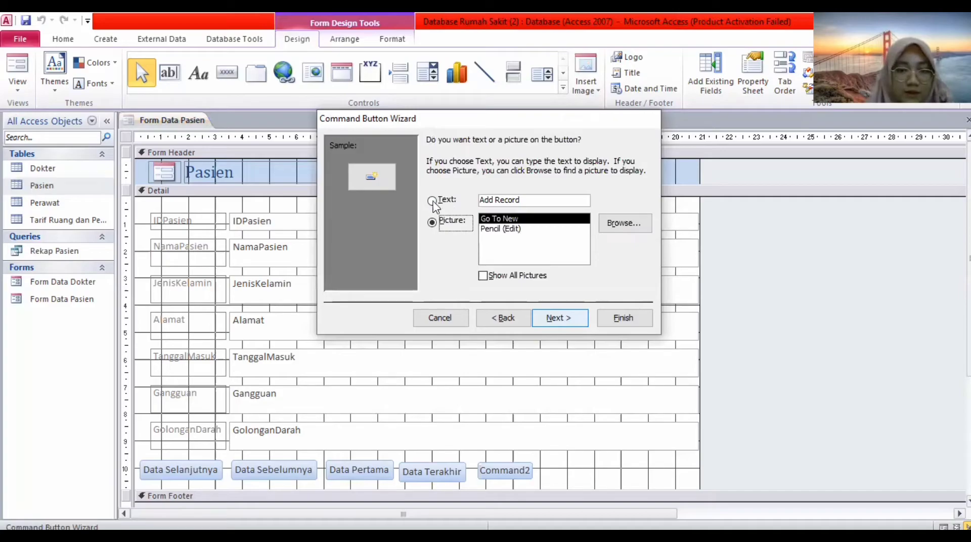
Replace the 'Add Record' caption with 'Tambah Data' and finish the wizard.
{"action": "key", "text": "alt+t"}
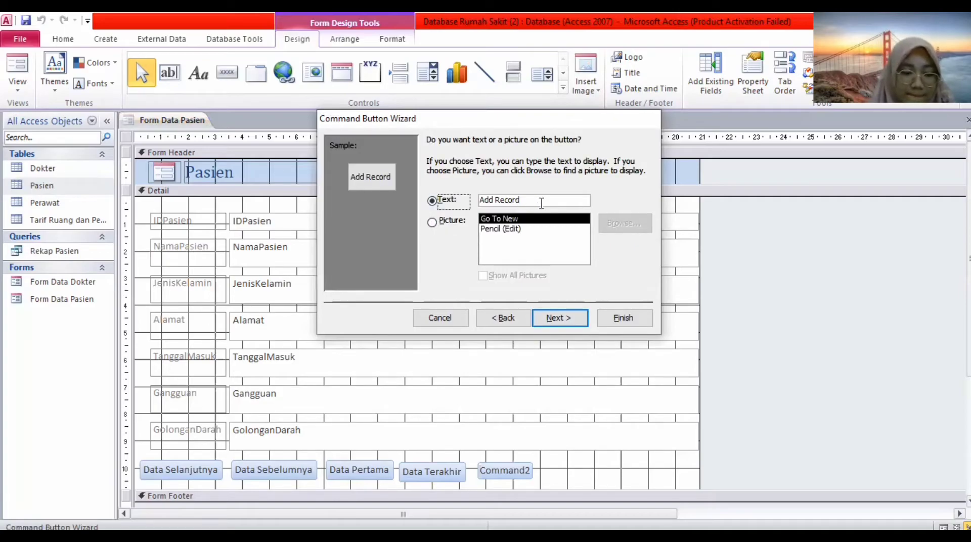
{"action": "left_click", "coordinate": [541, 205]}
{"action": "key", "text": "BackSpace"}
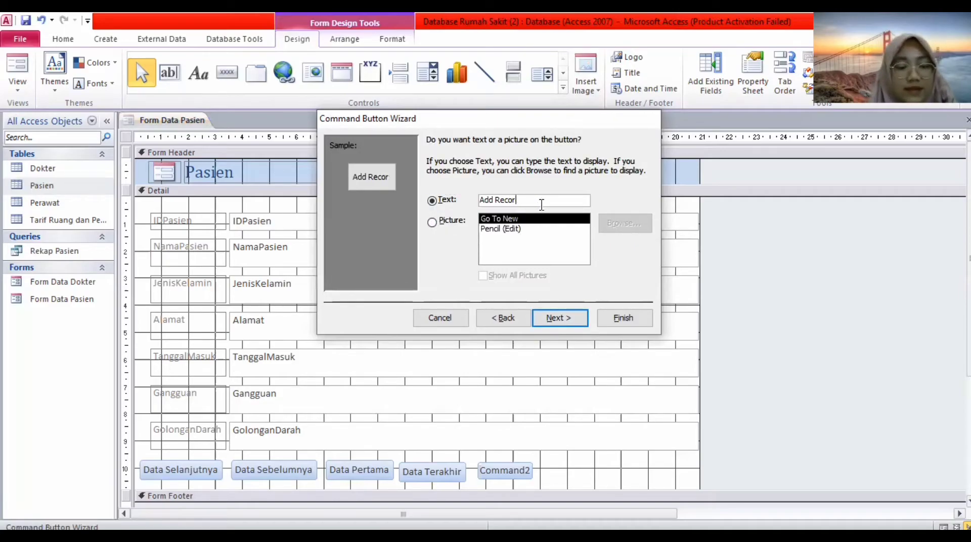
{"action": "key", "text": "BackSpace"}
{"action": "key", "text": "BackSpace"}
{"action": "key", "text": "BackSpace"}
{"action": "key", "text": "BackSpace"}
{"action": "key", "text": "BackSpace"}
{"action": "key", "text": "BackSpace"}
{"action": "key", "text": "BackSpace"}
{"action": "key", "text": "BackSpace"}
{"action": "key", "text": "BackSpace"}
{"action": "type", "text": "Tambah Data"}
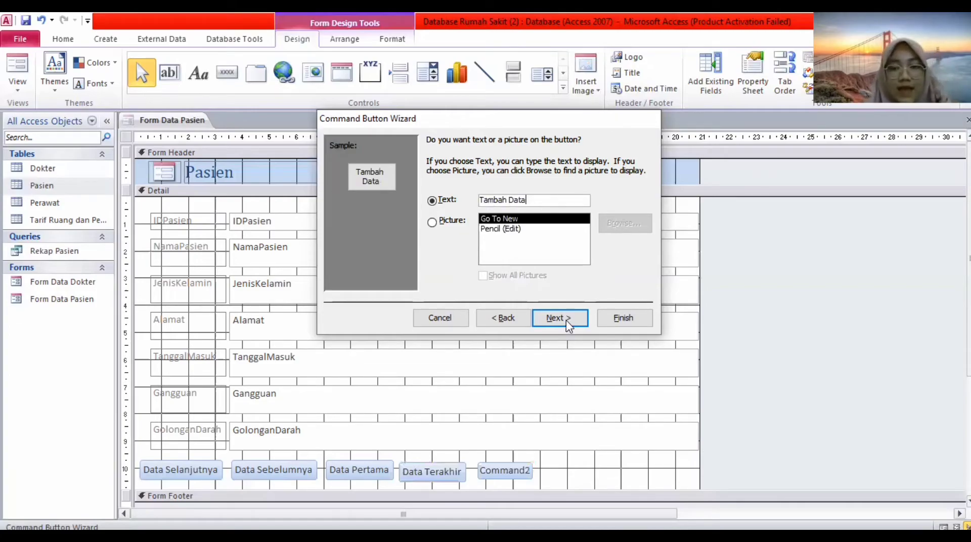
{"action": "key", "text": "Return"}
{"action": "left_click", "coordinate": [619, 318]}
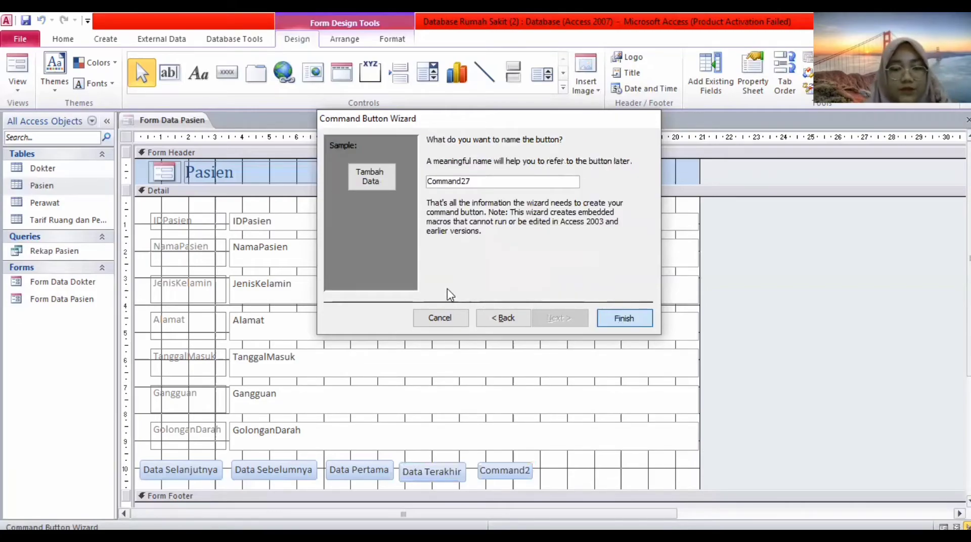
{"action": "left_click", "coordinate": [228, 73]}
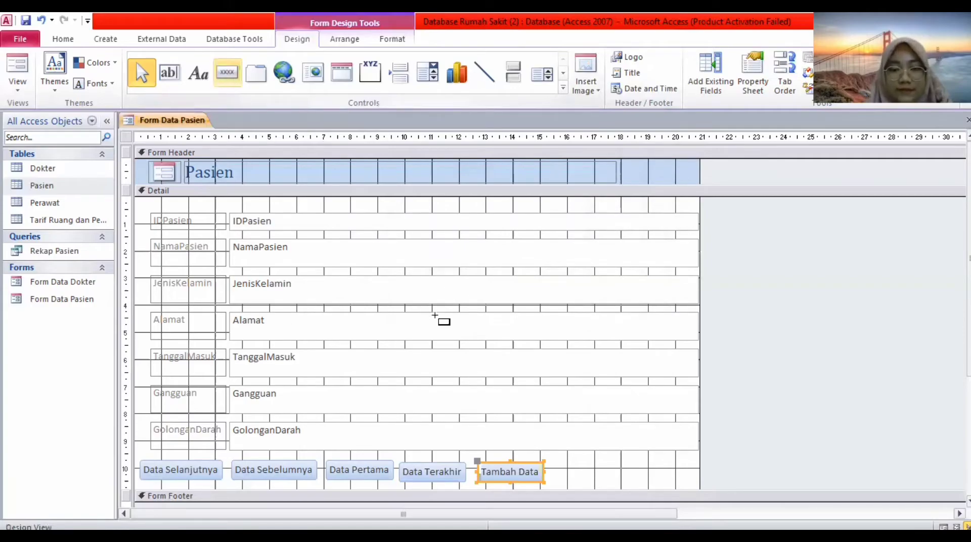
Draw a button right of Tambah Data with the Record Operations Delete Record action.
{"action": "left_click_drag", "start_coordinate": [555, 462], "coordinate": [600, 480]}
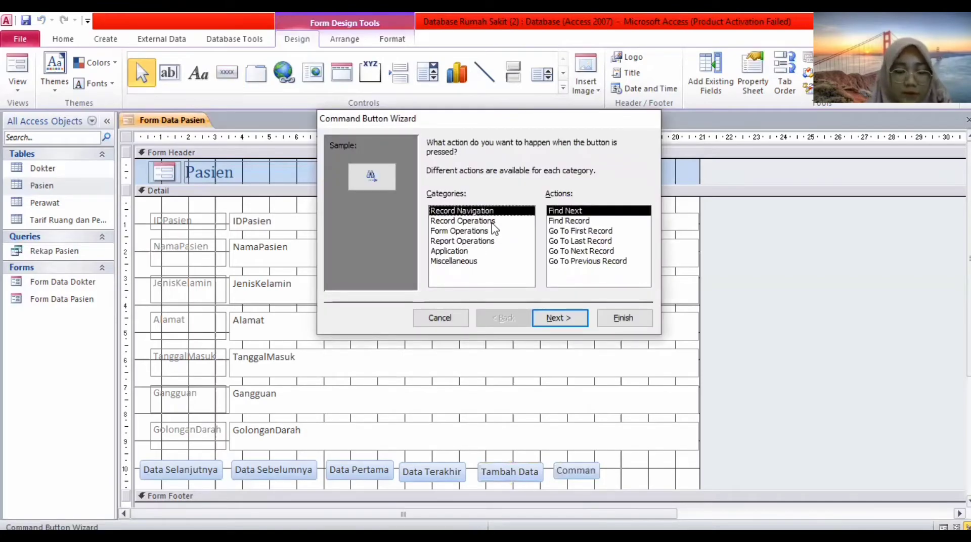
{"action": "left_click", "coordinate": [490, 222]}
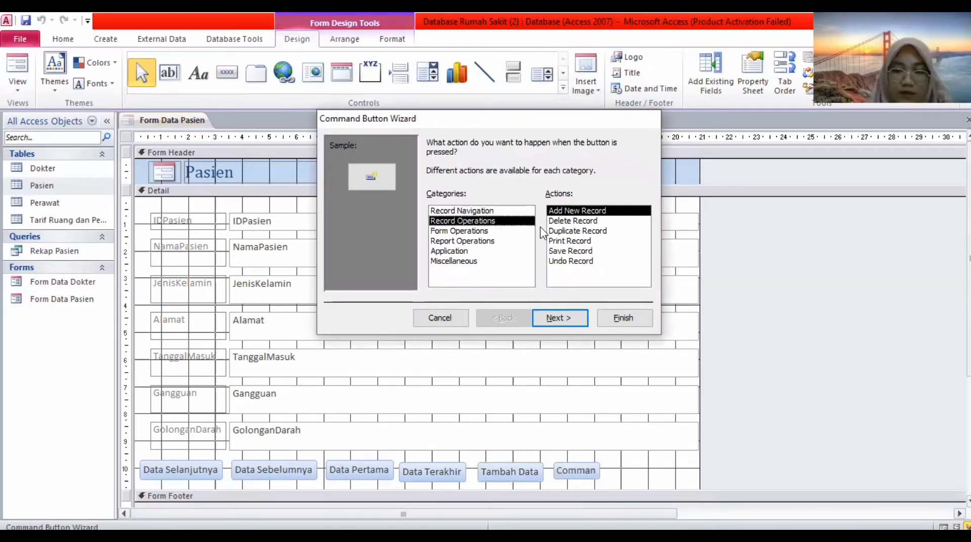
{"action": "left_click", "coordinate": [575, 222]}
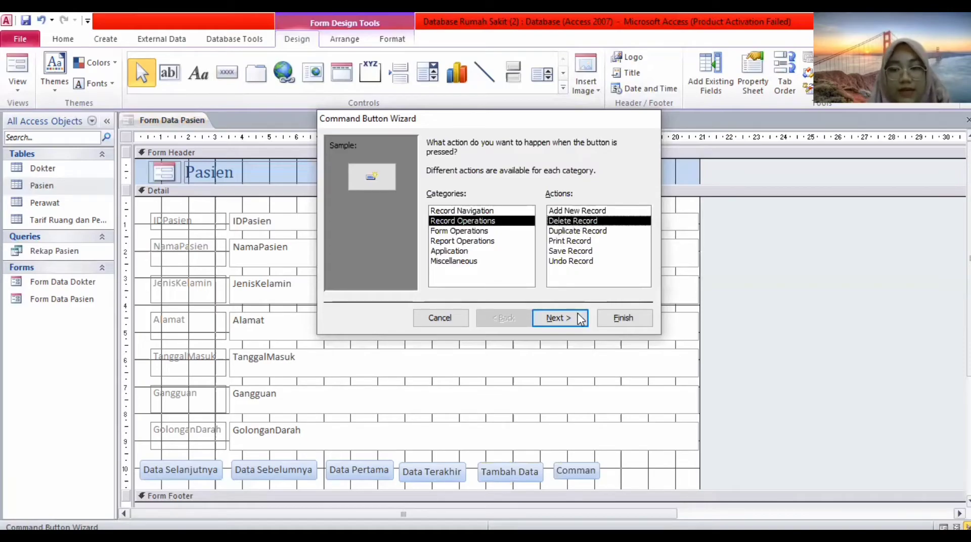
{"action": "left_click", "coordinate": [580, 318]}
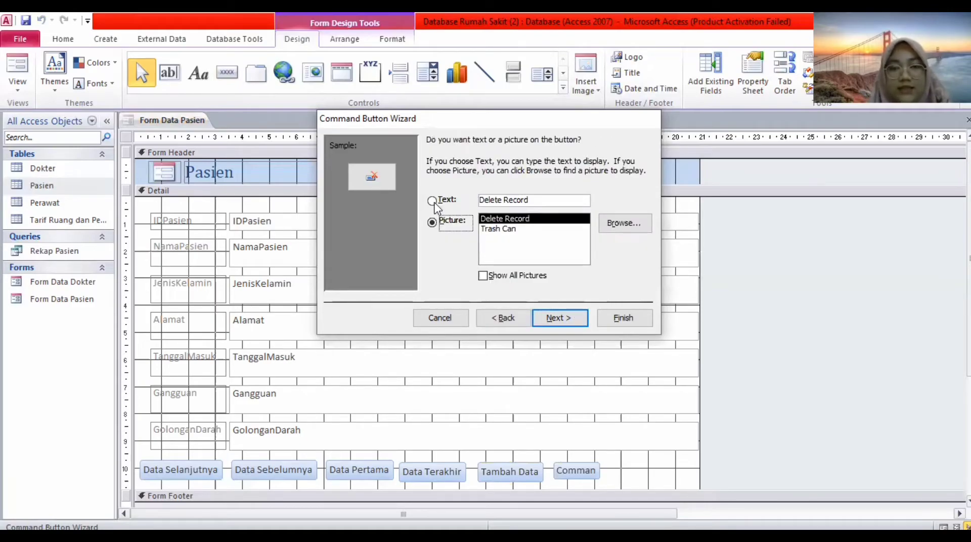
Caption the button 'Hapus Data' as text and finish the wizard.
{"action": "left_click", "coordinate": [433, 201]}
{"action": "left_click", "coordinate": [540, 199]}
{"action": "key", "text": "ctrl+a"}
{"action": "key", "text": "BackSpace"}
{"action": "type", "text": "Hapus Data"}
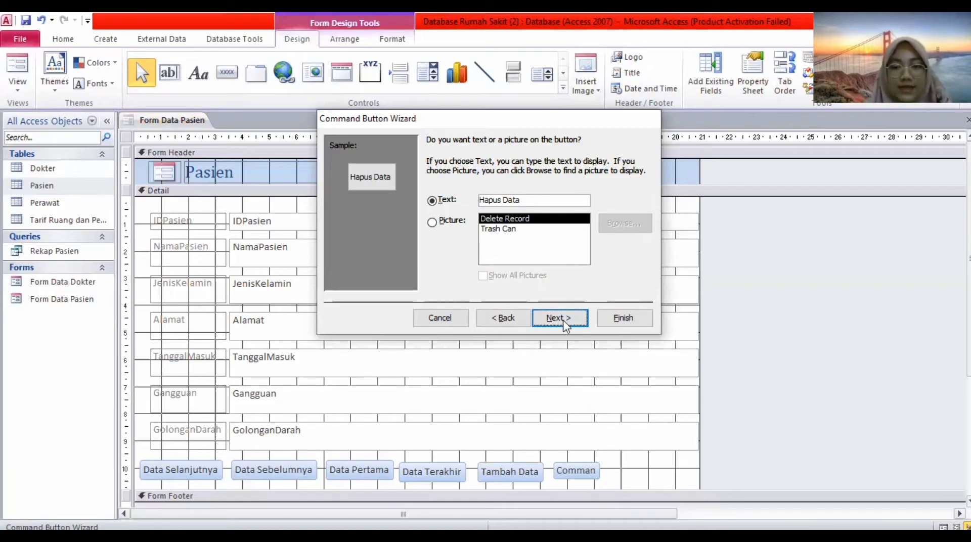
{"action": "left_click", "coordinate": [565, 320]}
{"action": "left_click", "coordinate": [616, 321]}
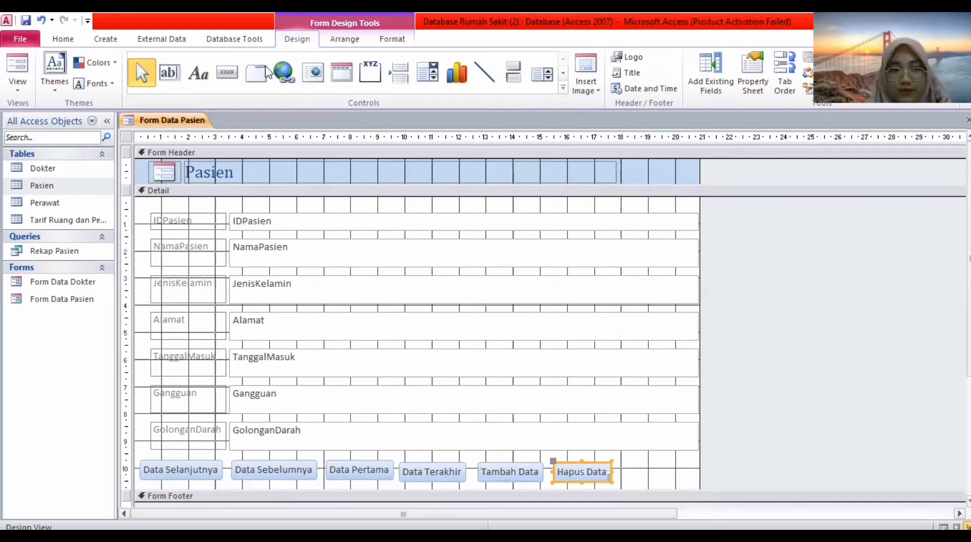
Draw a button right of Hapus Data with the Record Operations Save Record action.
{"action": "left_click", "coordinate": [226, 72]}
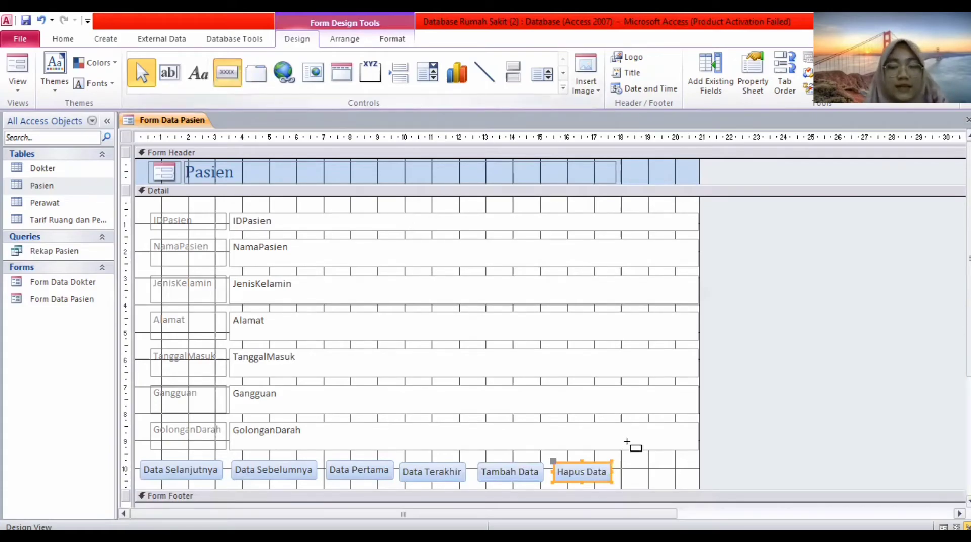
{"action": "left_click_drag", "start_coordinate": [625, 464], "coordinate": [671, 479]}
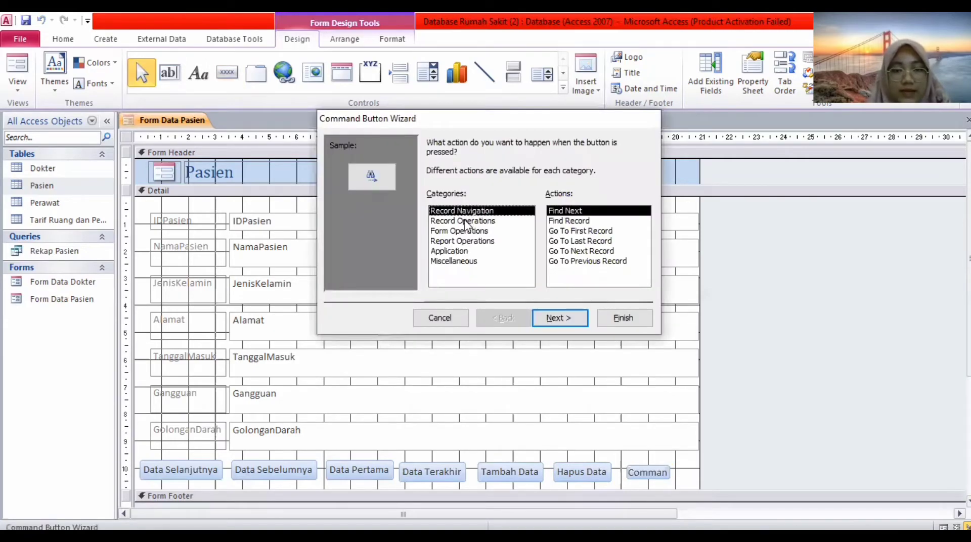
{"action": "left_click", "coordinate": [466, 221]}
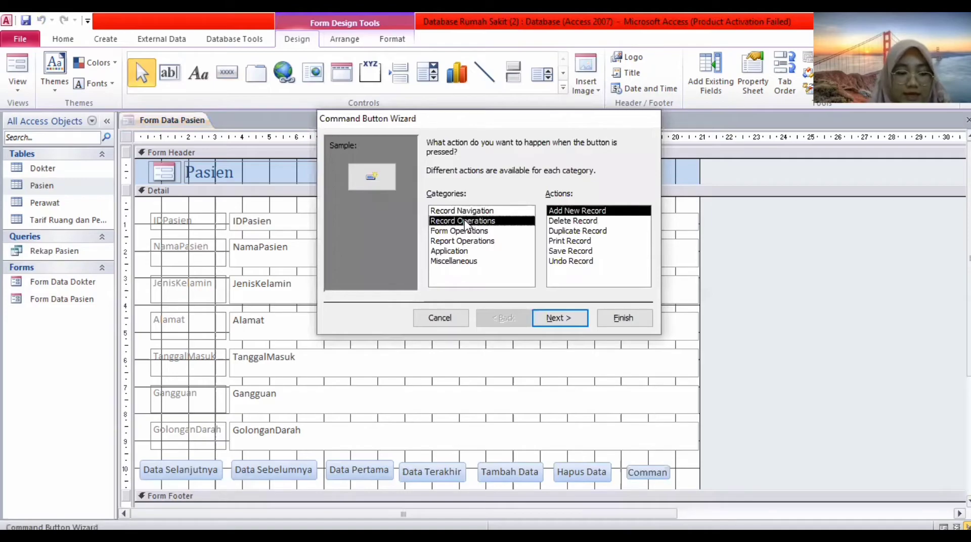
{"action": "left_click", "coordinate": [572, 251]}
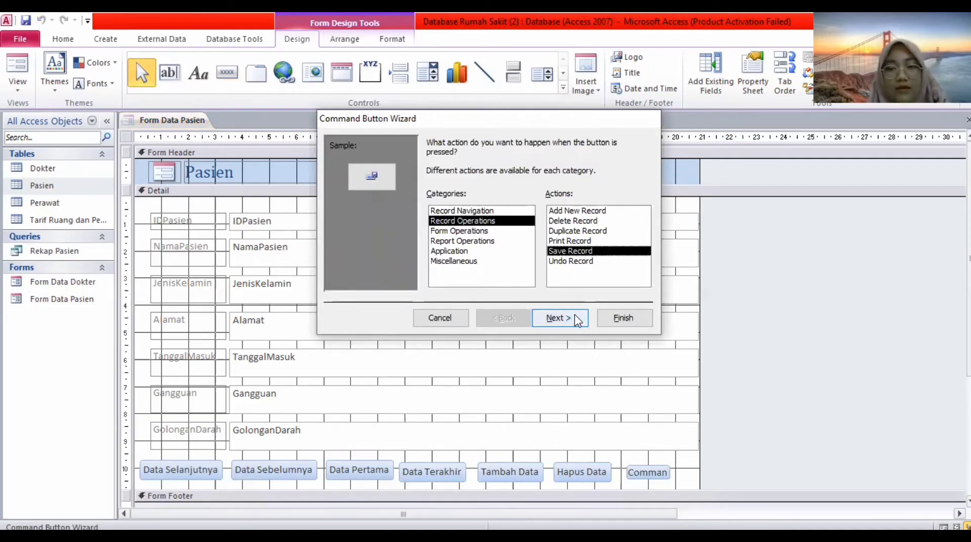
{"action": "left_click", "coordinate": [575, 315]}
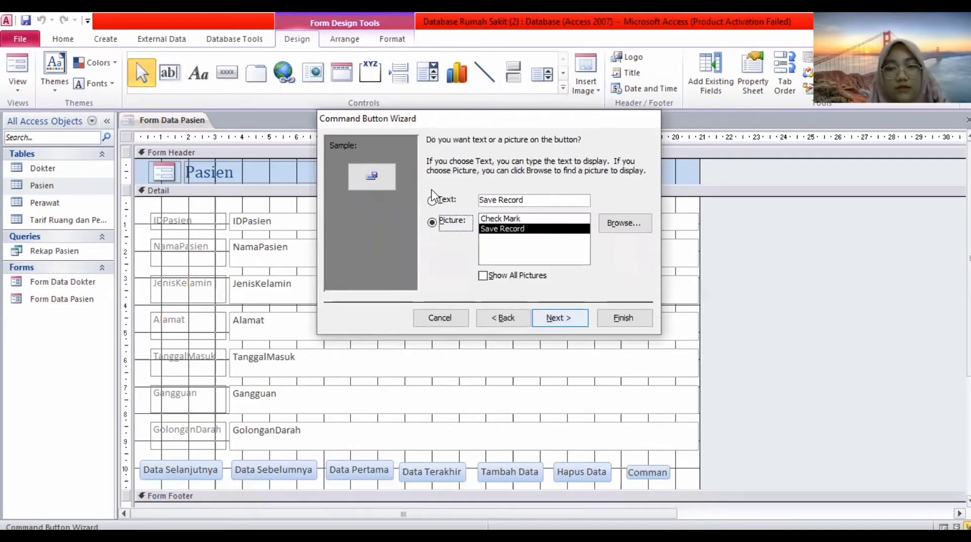
Caption the button 'Simpan Data' as text and finish the wizard.
{"action": "left_click", "coordinate": [526, 200]}
{"action": "key", "text": "BackSpace"}
{"action": "key", "text": "BackSpace"}
{"action": "key", "text": "BackSpace"}
{"action": "key", "text": "BackSpace"}
{"action": "key", "text": "BackSpace"}
{"action": "key", "text": "BackSpace"}
{"action": "key", "text": "BackSpace"}
{"action": "key", "text": "BackSpace"}
{"action": "key", "text": "BackSpace"}
{"action": "key", "text": "BackSpace"}
{"action": "key", "text": "BackSpace"}
{"action": "key", "text": "Caps_Lock"}
{"action": "type", "text": "S"}
{"action": "key", "text": "Caps_Lock"}
{"action": "type", "text": "impan"}
{"action": "key", "text": "Caps_Lock"}
{"action": "type", "text": "D"}
{"action": "key", "text": "Caps_Lock"}
{"action": "type", "text": "ata"}
{"action": "left_click", "coordinate": [566, 318]}
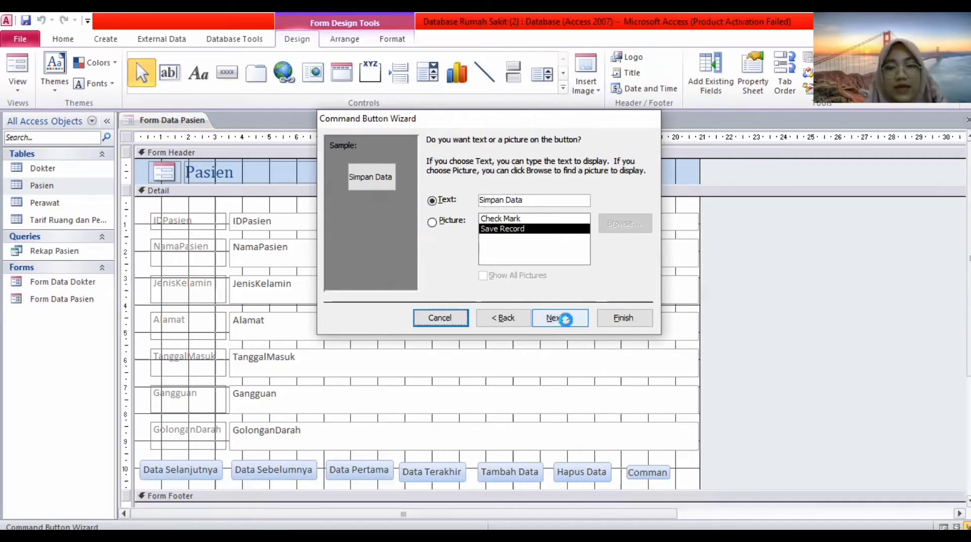
{"action": "left_click", "coordinate": [613, 319]}
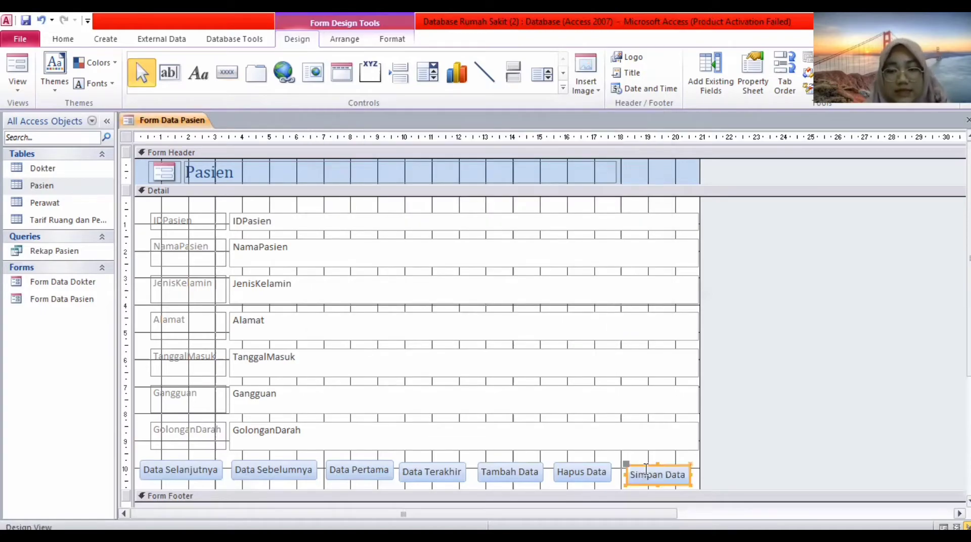
Nudge Simpan Data and realign Data Terakhir, undoing its accidental stretch.
{"action": "left_click_drag", "start_coordinate": [640, 464], "coordinate": [632, 464]}
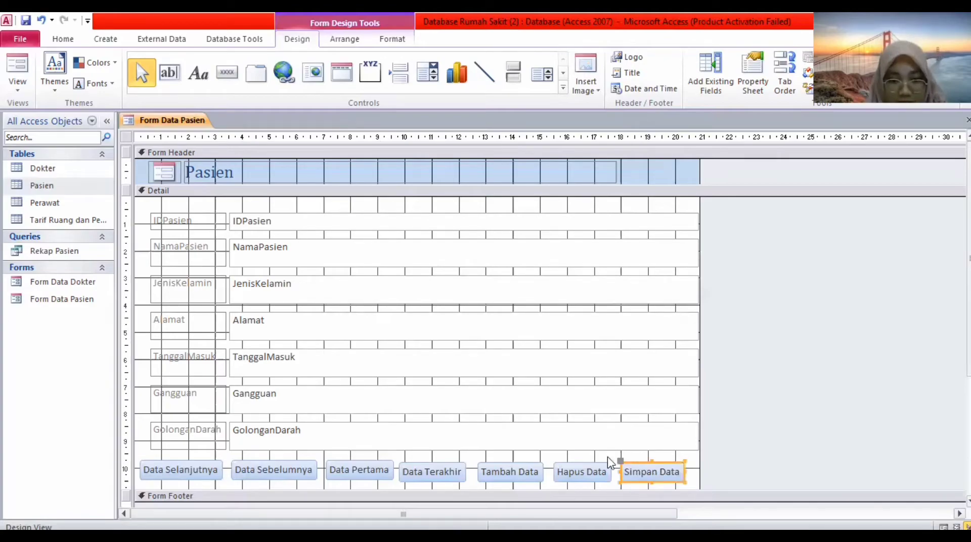
{"action": "left_click", "coordinate": [422, 466]}
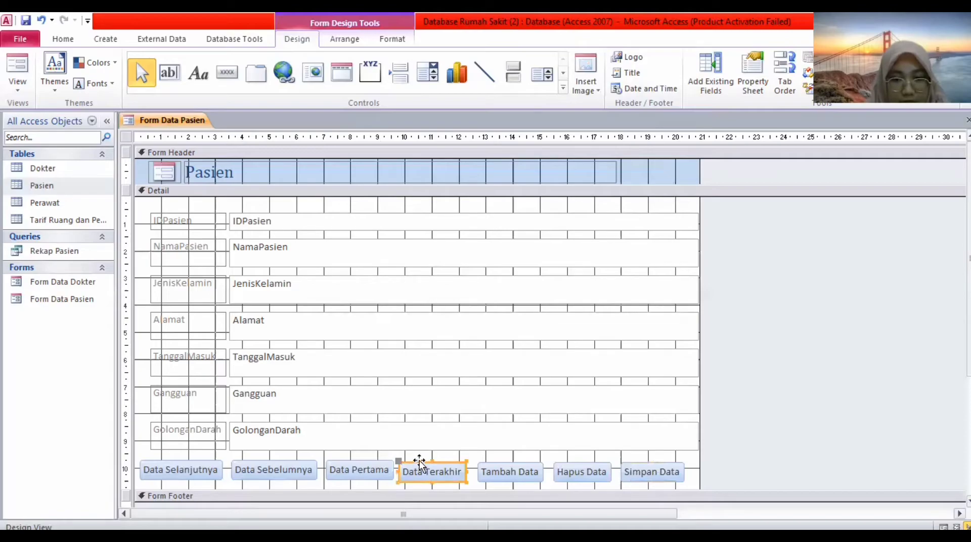
{"action": "left_click_drag", "start_coordinate": [420, 459], "coordinate": [401, 457]}
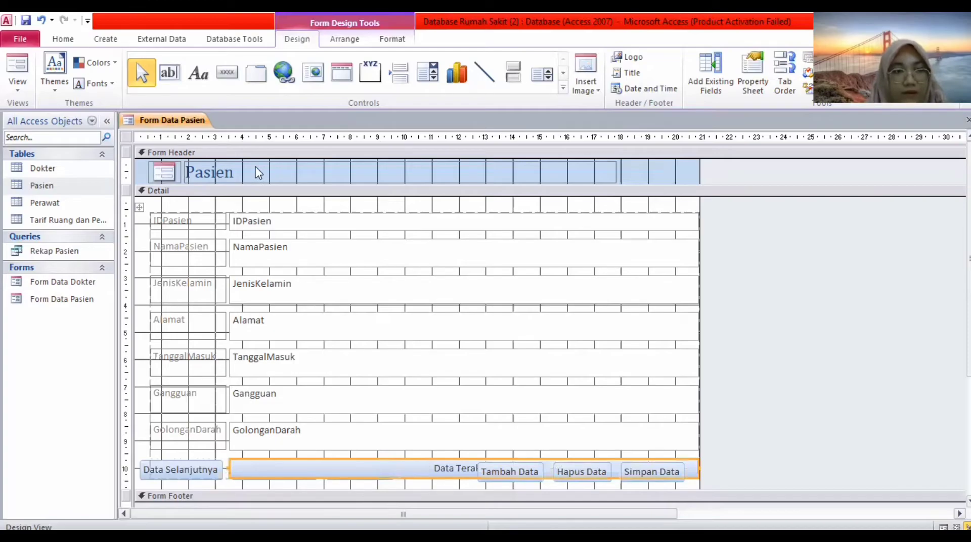
{"action": "left_click", "coordinate": [41, 20]}
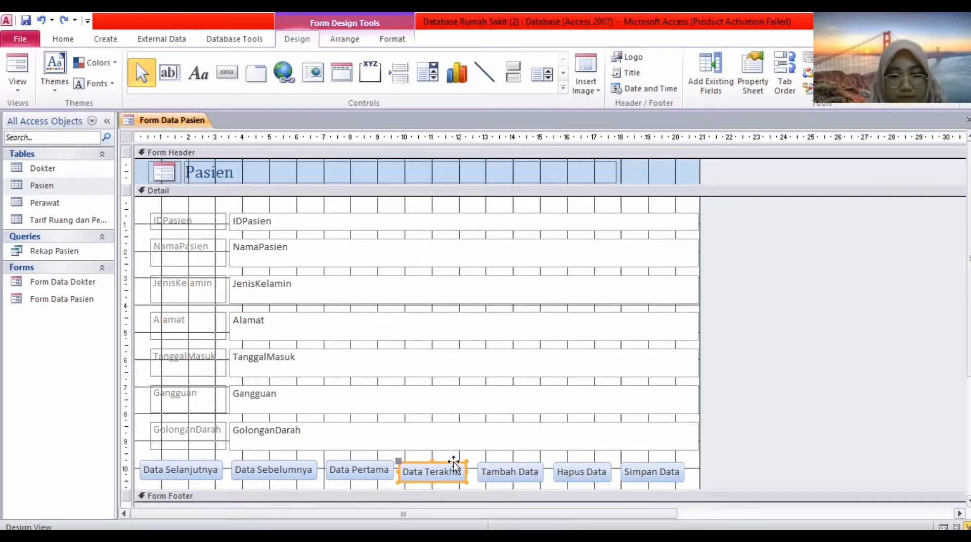
{"action": "left_click_drag", "start_coordinate": [454, 463], "coordinate": [457, 459]}
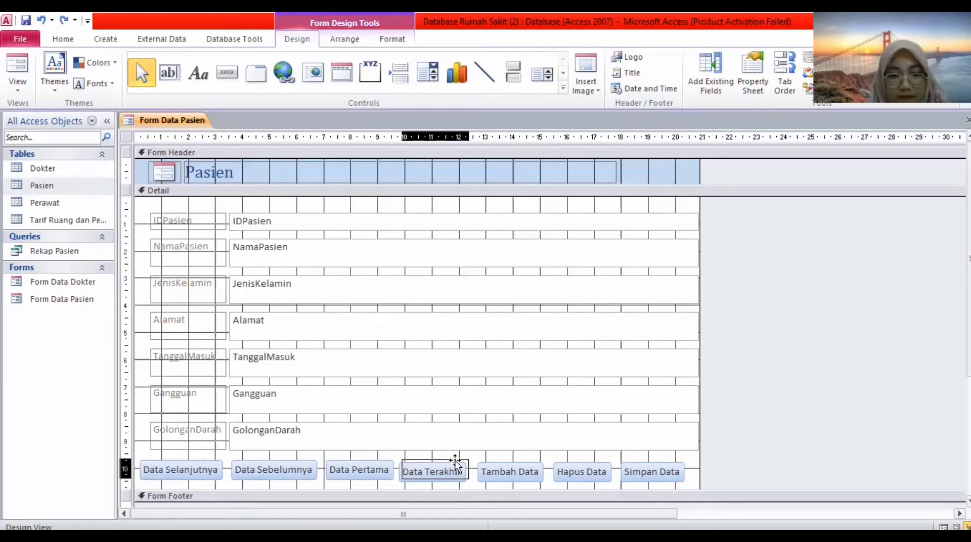
Nudge Tambah Data, Hapus Data and Simpan Data up into line with the row.
{"action": "left_click", "coordinate": [500, 468]}
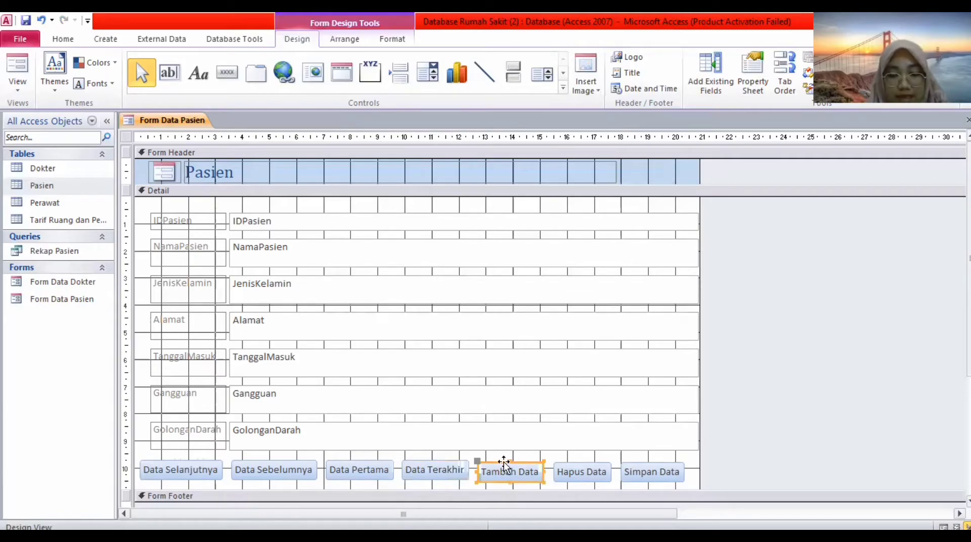
{"action": "left_click_drag", "start_coordinate": [504, 463], "coordinate": [503, 460]}
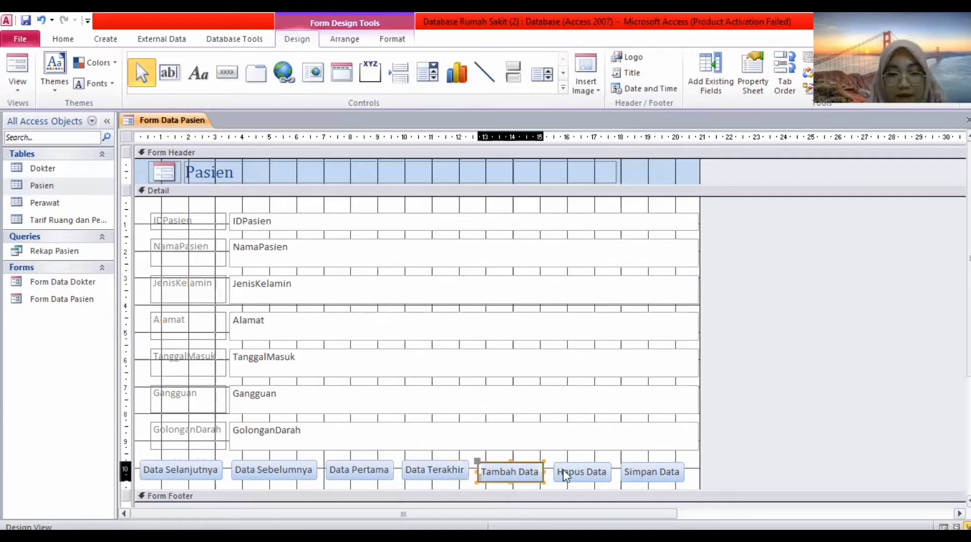
{"action": "left_click", "coordinate": [575, 465]}
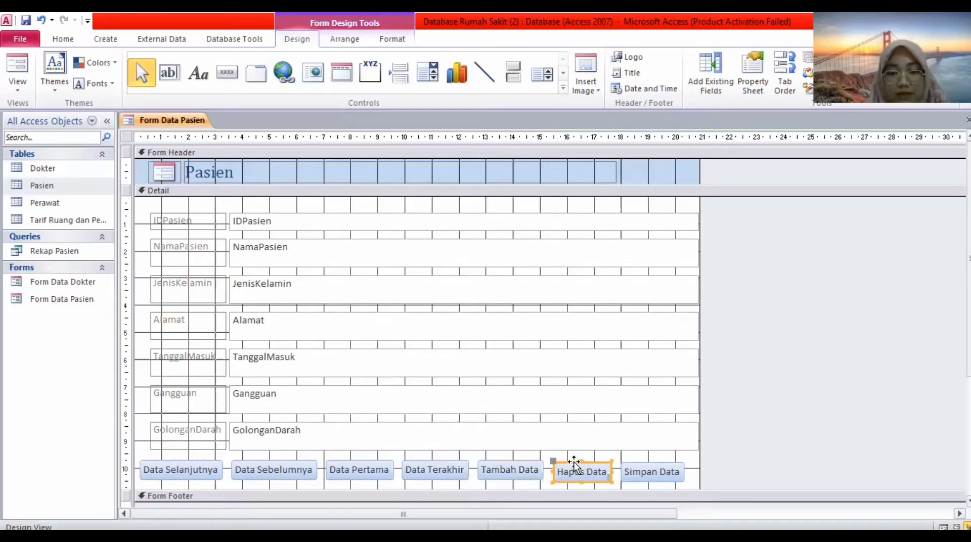
{"action": "left_click_drag", "start_coordinate": [574, 462], "coordinate": [574, 461]}
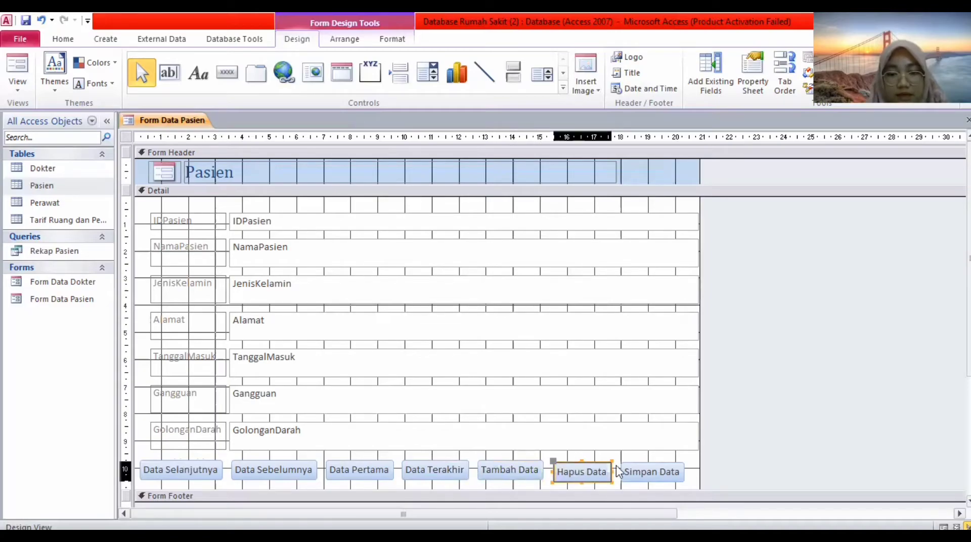
{"action": "left_click", "coordinate": [641, 463]}
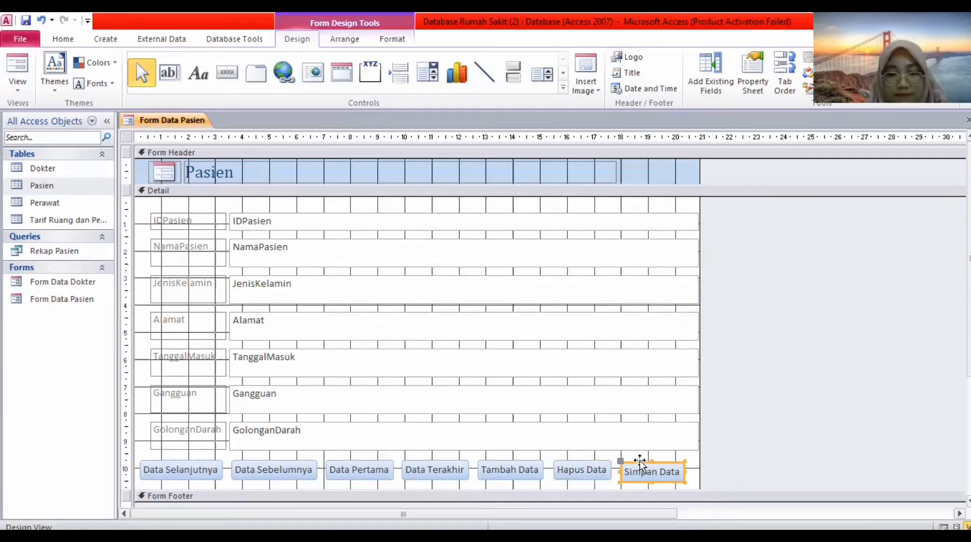
{"action": "left_click_drag", "start_coordinate": [639, 463], "coordinate": [637, 460]}
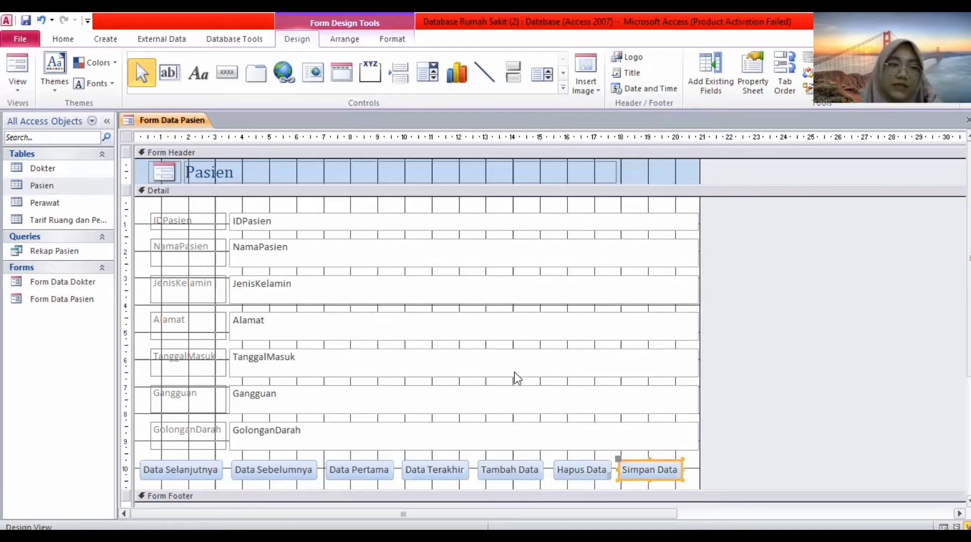
{"action": "left_click", "coordinate": [30, 89]}
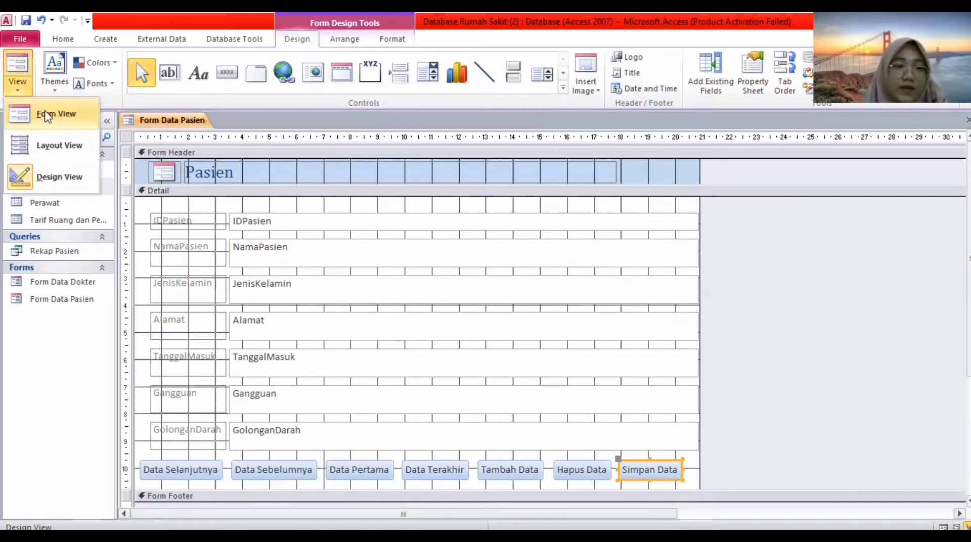
{"action": "left_click", "coordinate": [47, 116]}
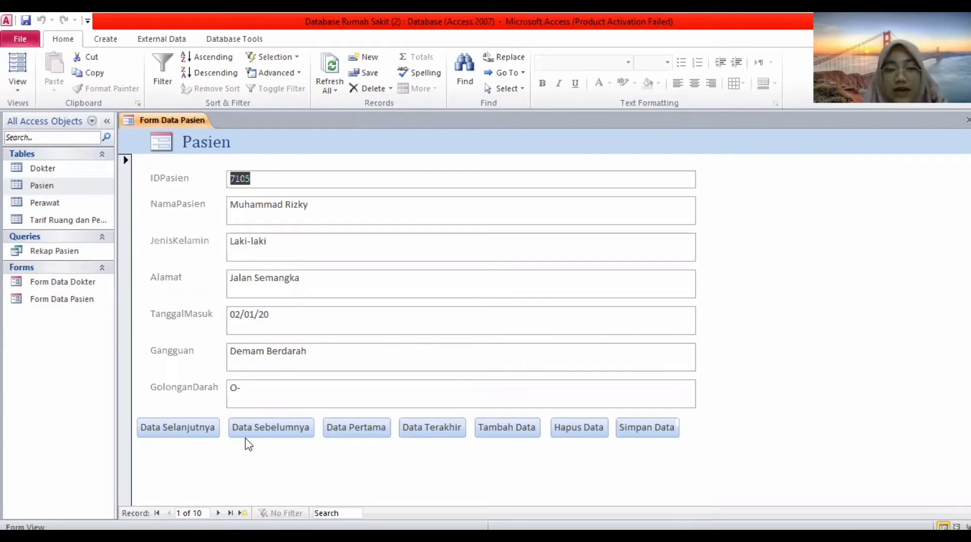
{"action": "left_click", "coordinate": [173, 428]}
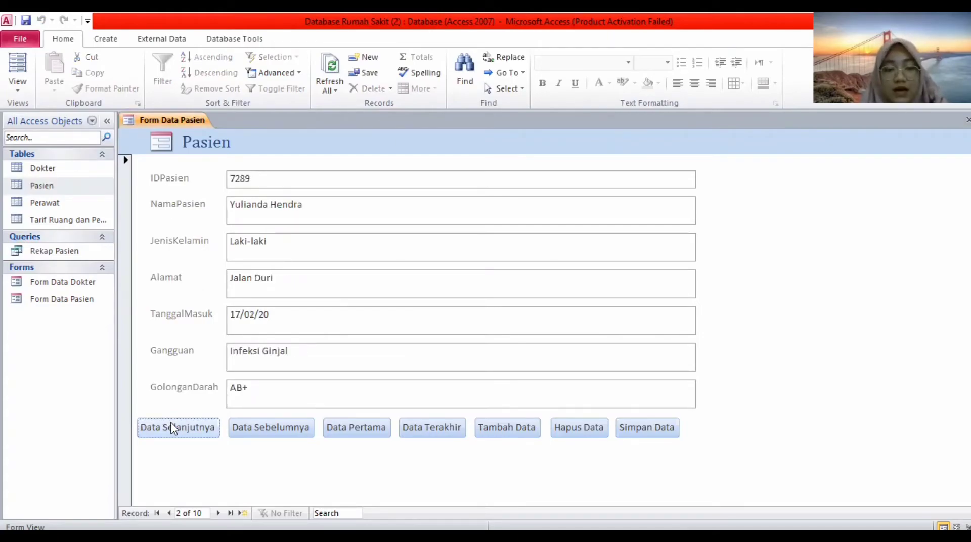
{"action": "left_click", "coordinate": [249, 432]}
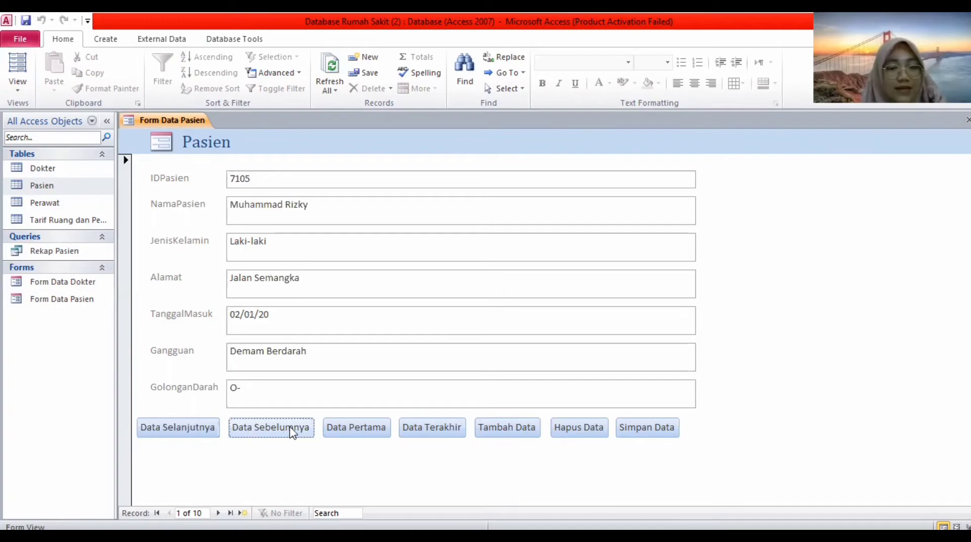
{"action": "left_click", "coordinate": [412, 427]}
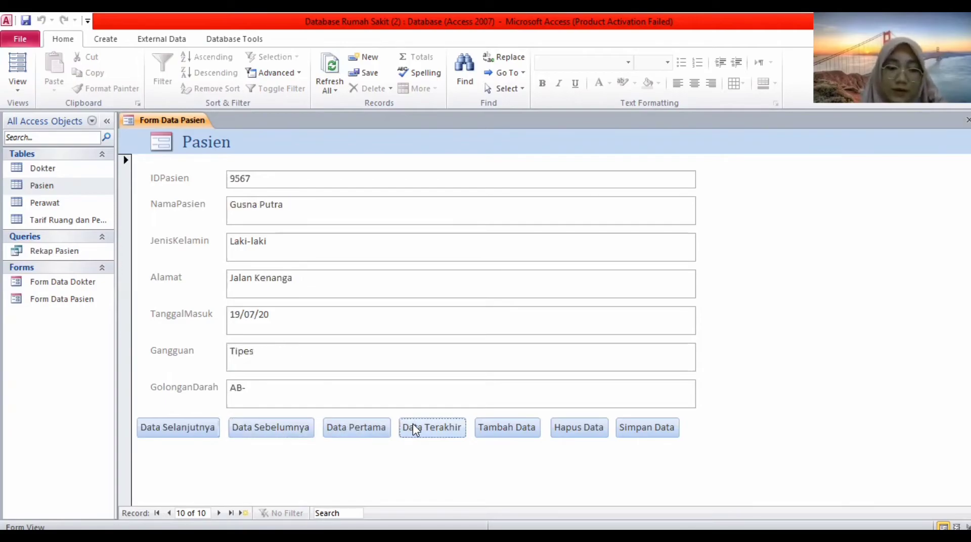
{"action": "left_click", "coordinate": [380, 428]}
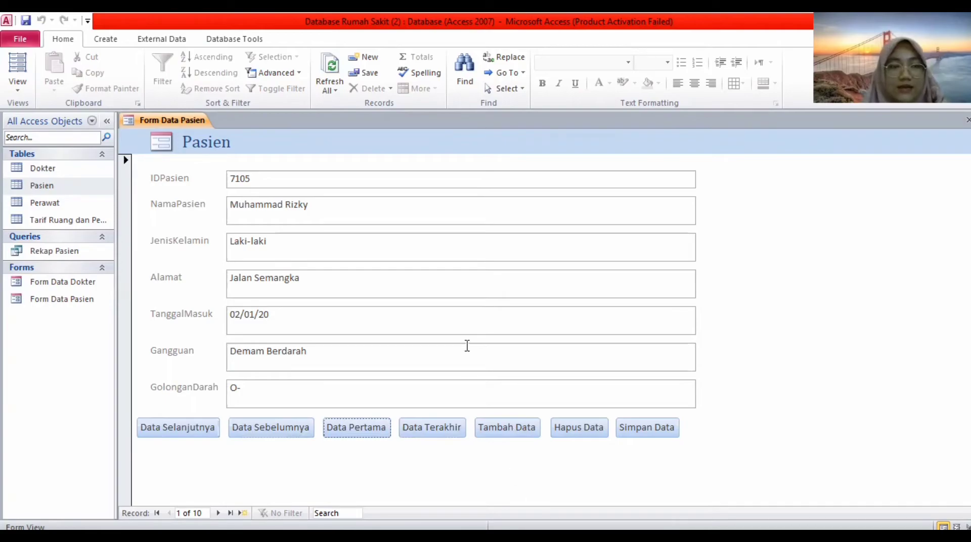
{"action": "left_click", "coordinate": [454, 84]}
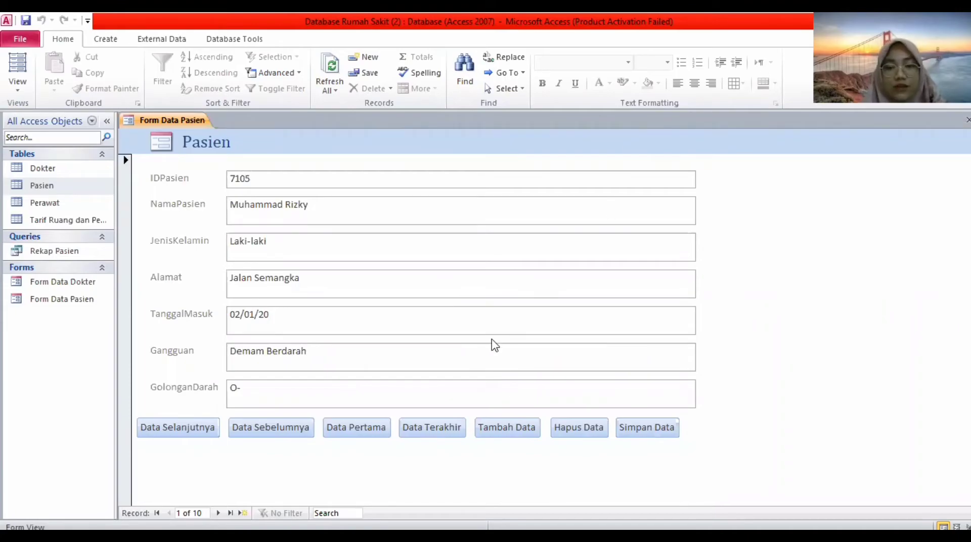
Start a new record and enter the patient ID, the patient's name and gender laki-laki.
{"action": "left_click", "coordinate": [506, 427]}
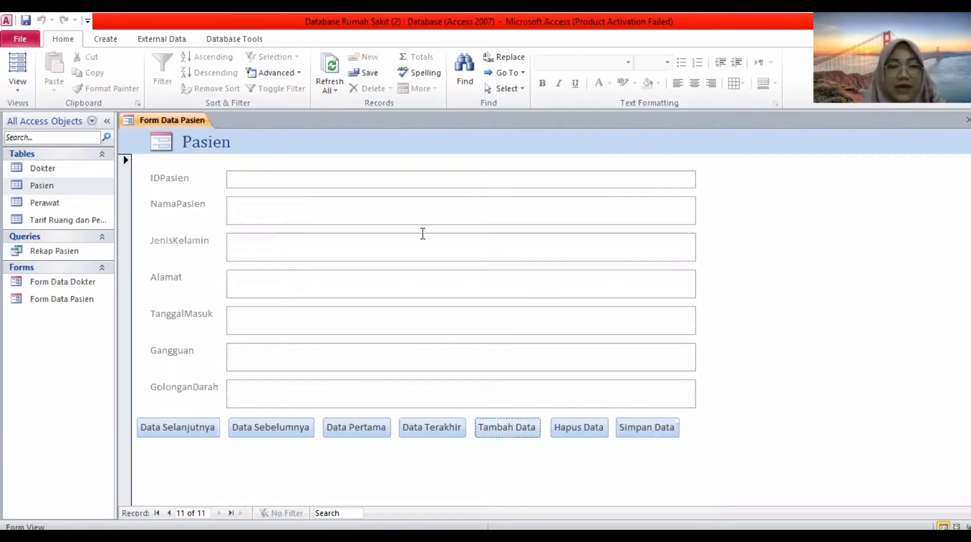
{"action": "left_click", "coordinate": [379, 179]}
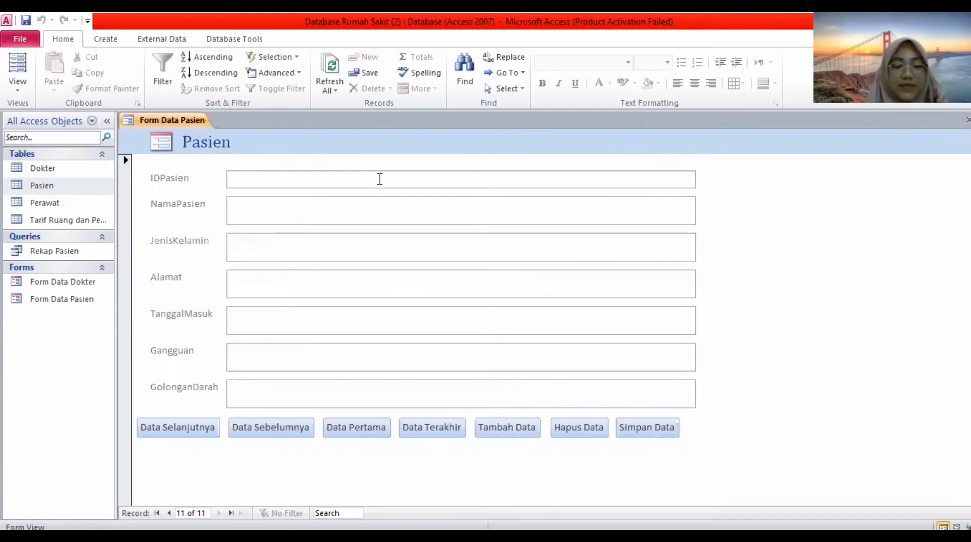
{"action": "type", "text": "7156"}
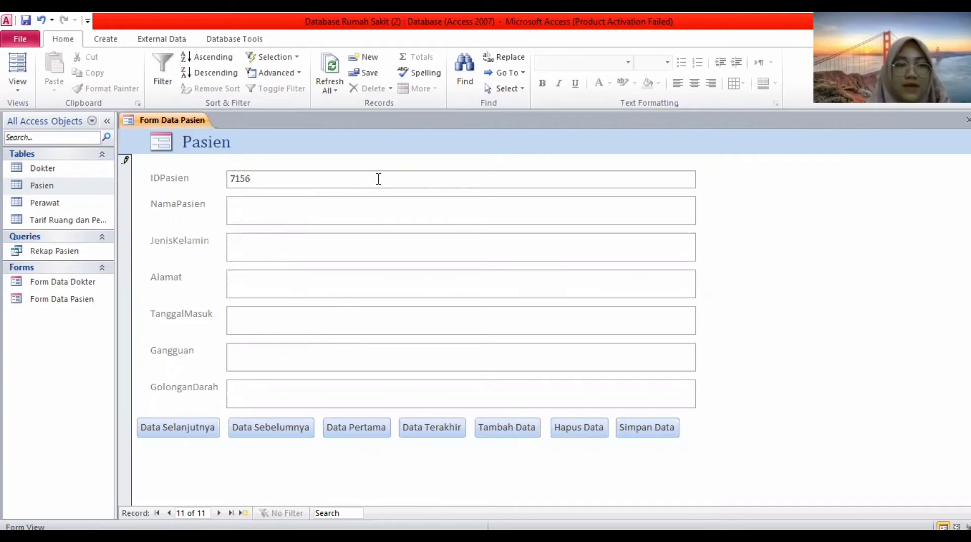
{"action": "left_click", "coordinate": [327, 211]}
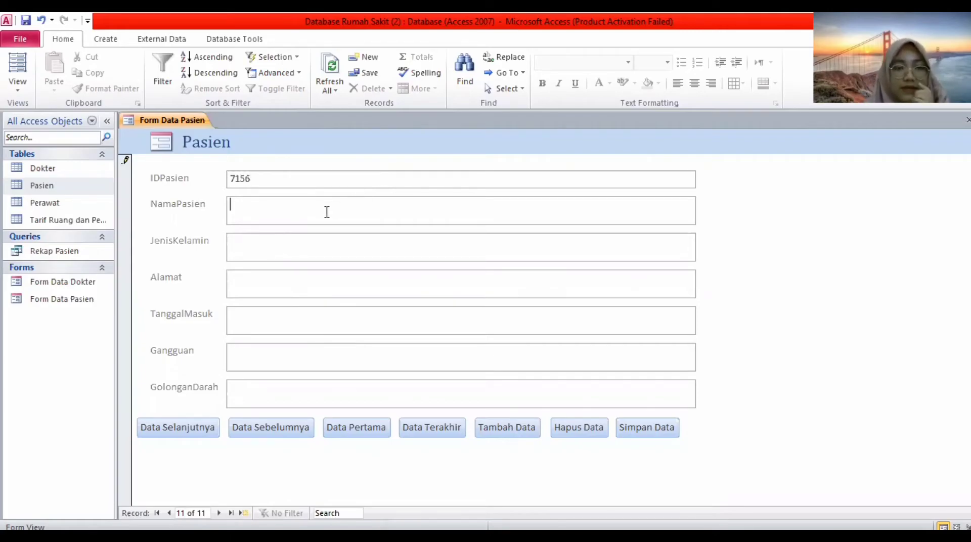
{"action": "type", "text": "MU"}
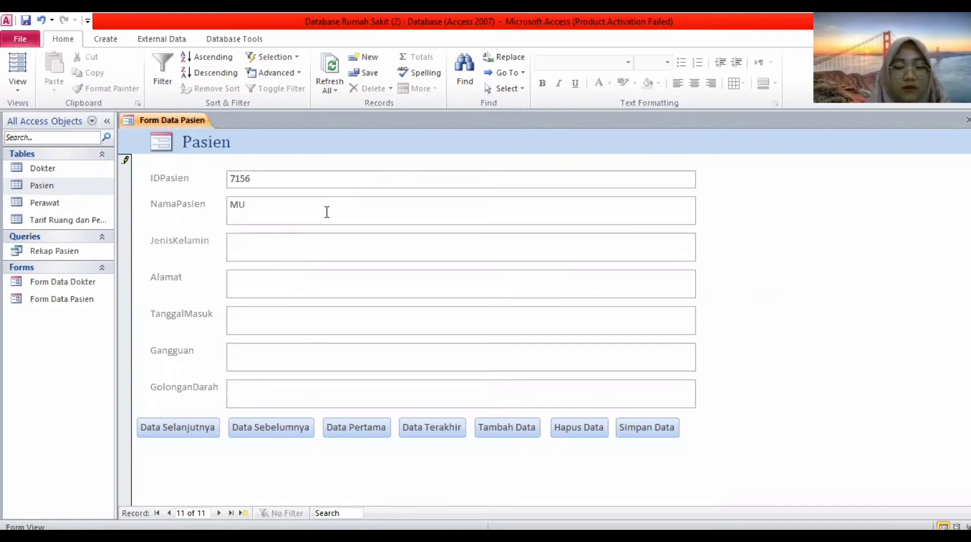
{"action": "key", "text": "BackSpace"}
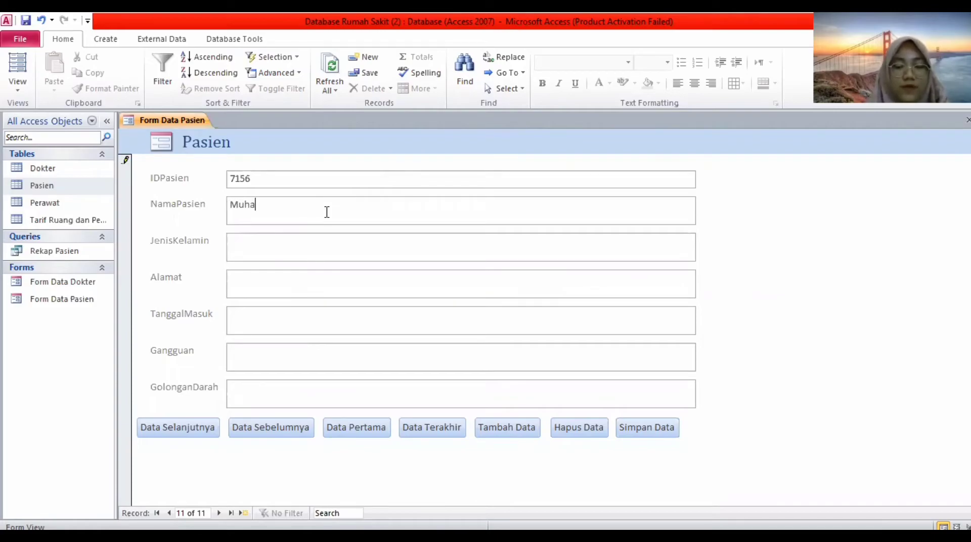
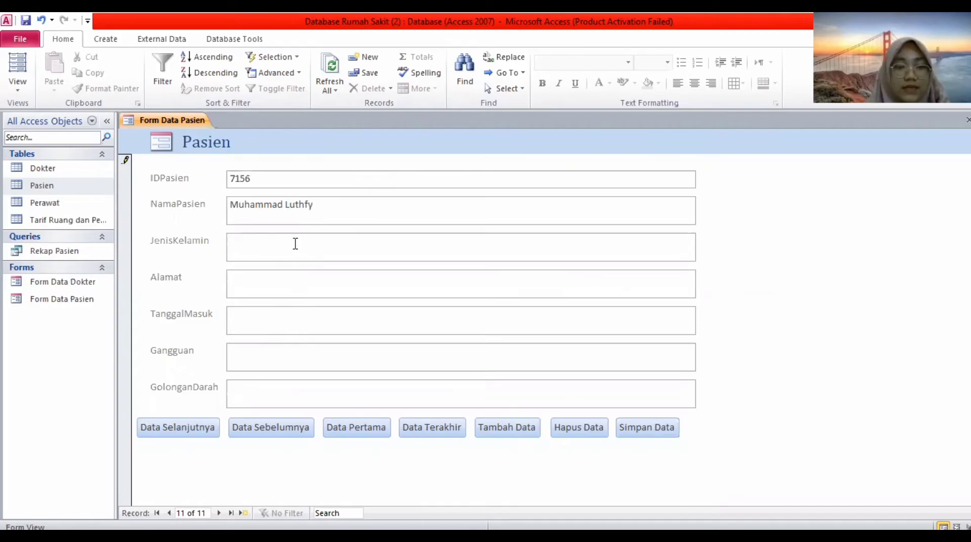
{"action": "left_click", "coordinate": [295, 245]}
{"action": "type", "text": "lak"}
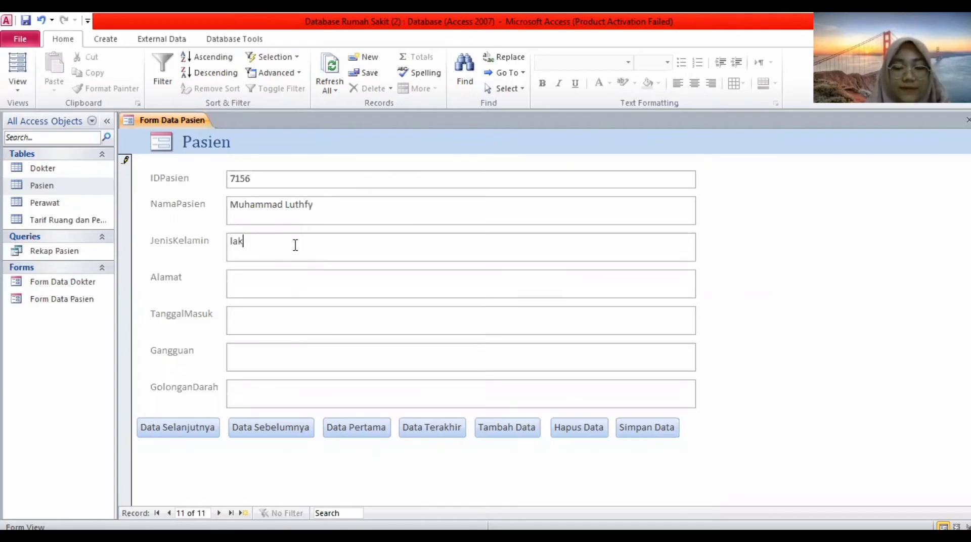
{"action": "type", "text": "i-laki"}
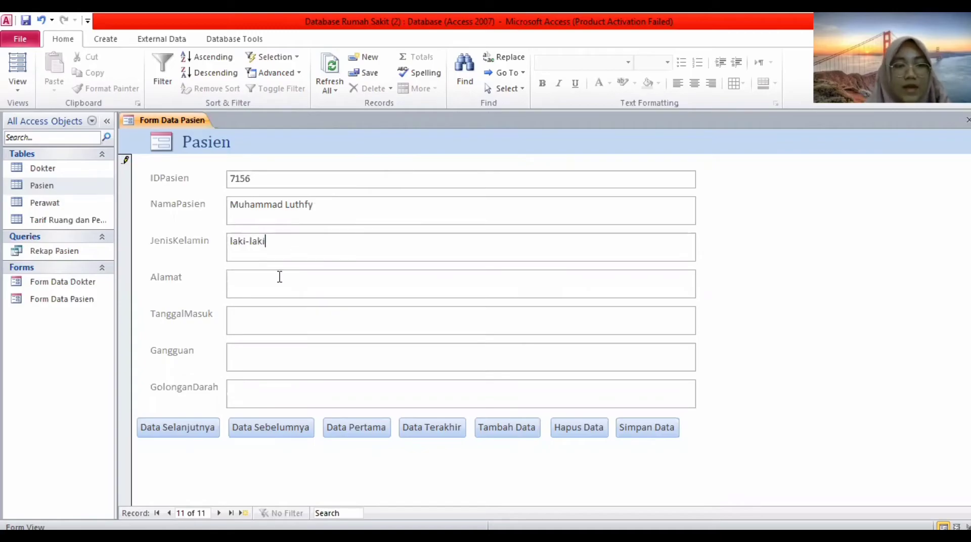
Enter the patient's address and TanggalMasuk 21 Agustus 2006.
{"action": "left_click", "coordinate": [273, 287]}
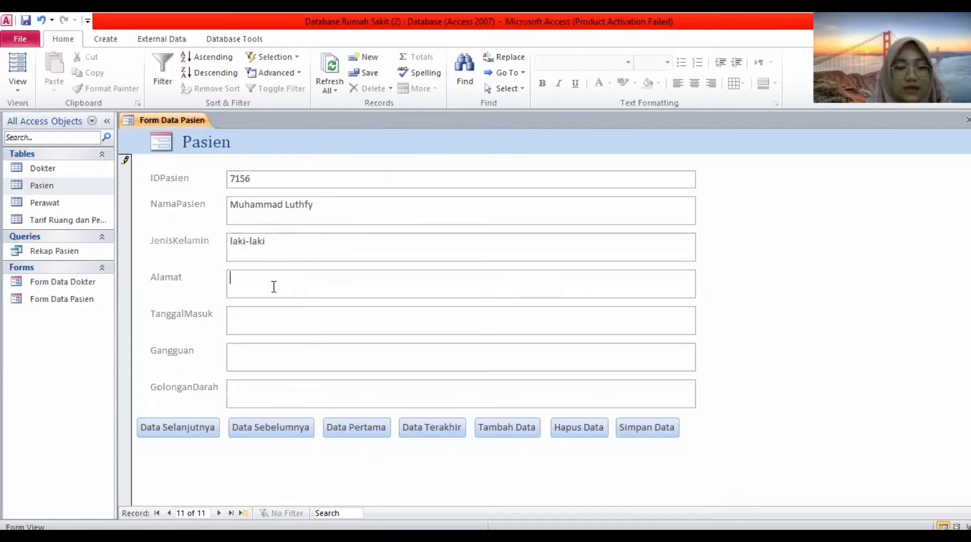
{"action": "key", "text": "Caps_Lock"}
{"action": "type", "text": "J"}
{"action": "key", "text": "Caps_Lock"}
{"action": "type", "text": "ala"}
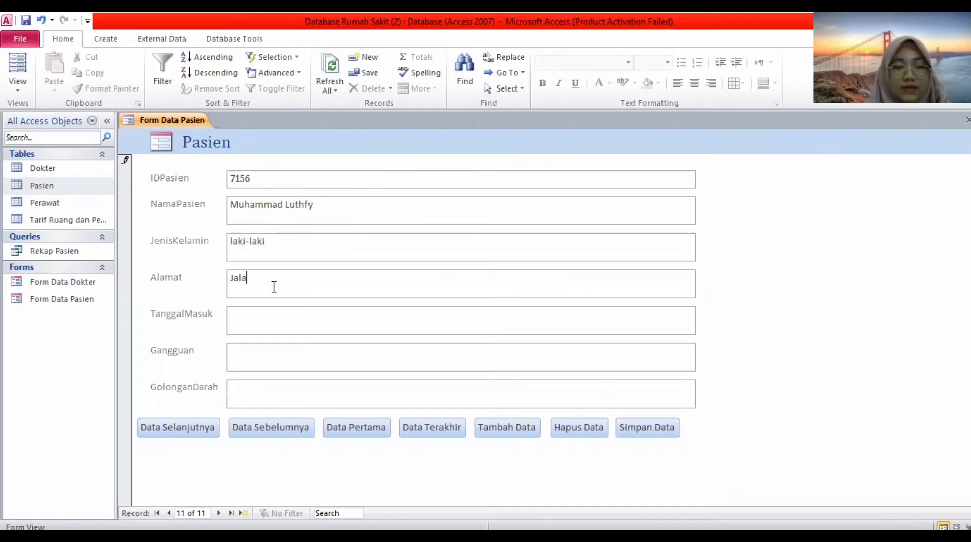
{"action": "type", "text": "n"}
{"action": "key", "text": "Caps_Lock"}
{"action": "type", "text": "G"}
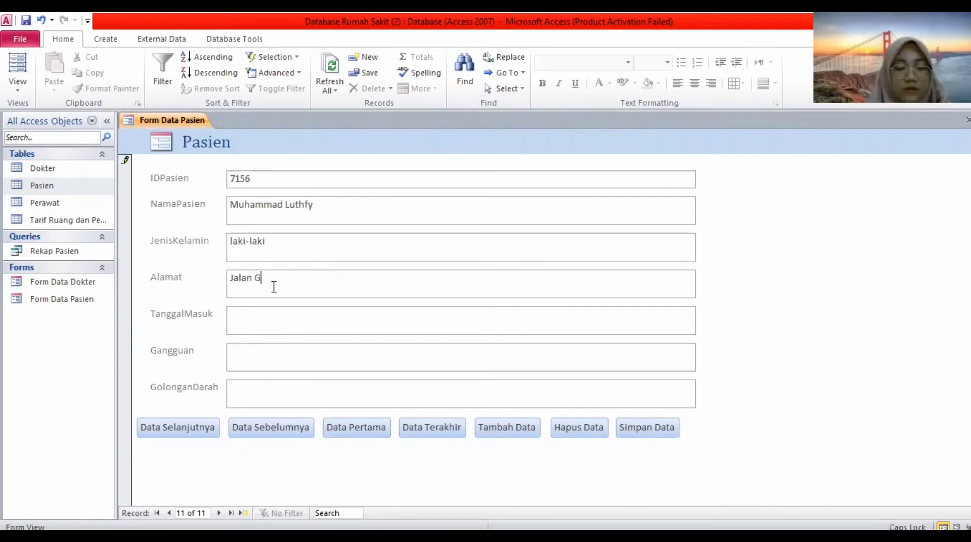
{"action": "key", "text": "Caps_Lock"}
{"action": "type", "text": "unung S"}
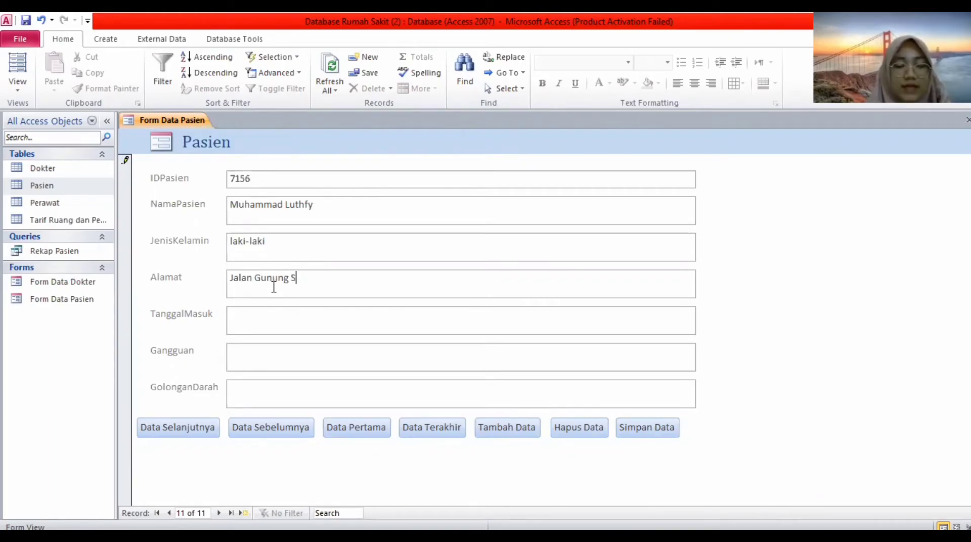
{"action": "type", "text": "arik"}
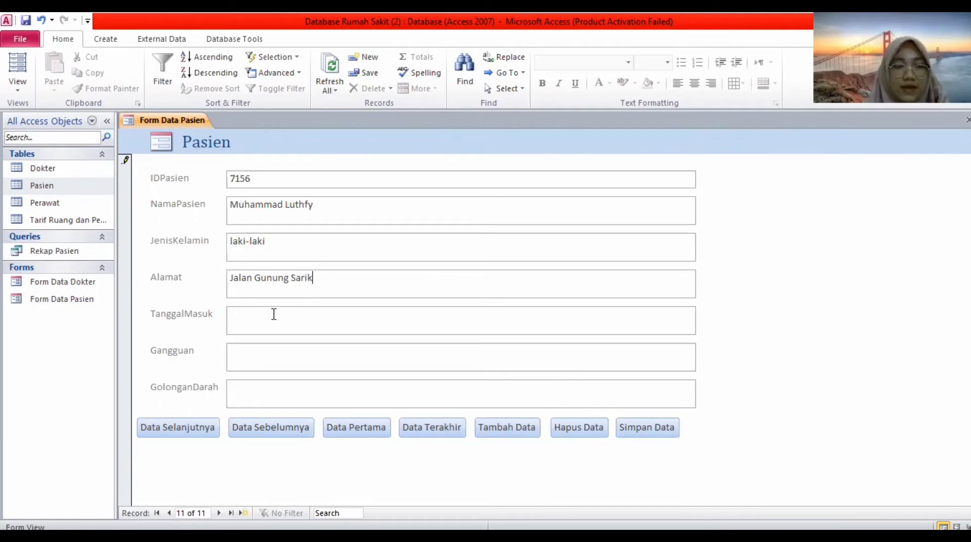
{"action": "left_click", "coordinate": [273, 314]}
{"action": "type", "text": "2"}
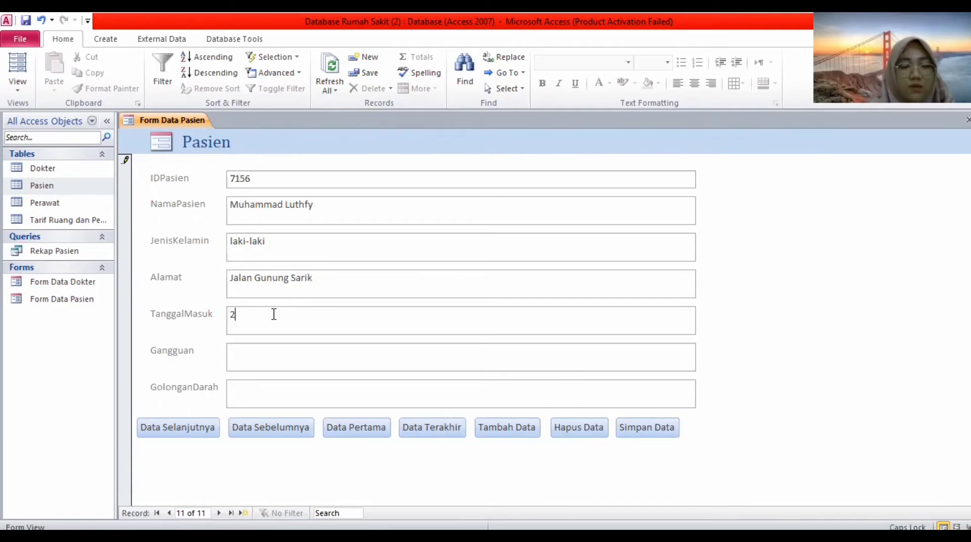
{"action": "type", "text": "1 A"}
{"action": "key", "text": "Caps_Lock"}
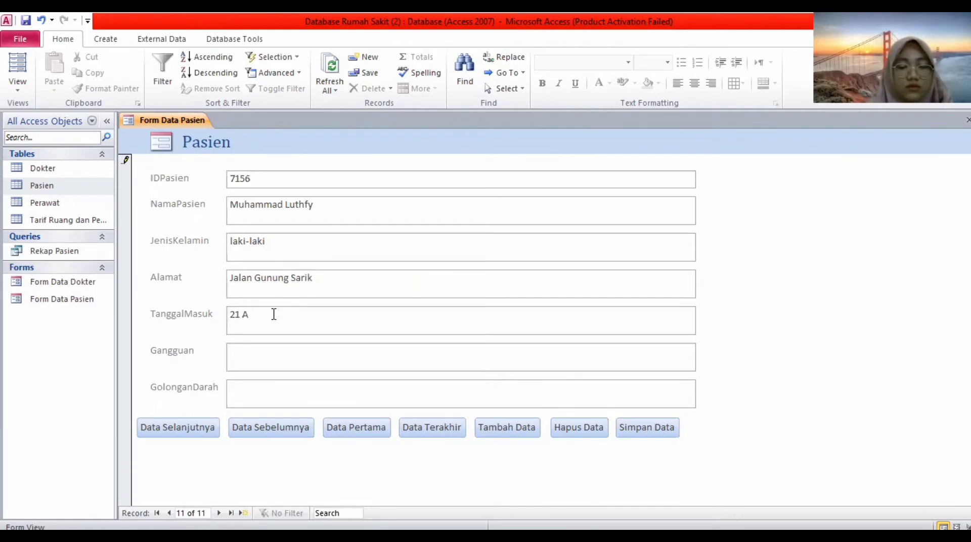
{"action": "type", "text": "gustus"}
{"action": "type", "text": " 2"}
{"action": "key", "text": "Caps_Lock"}
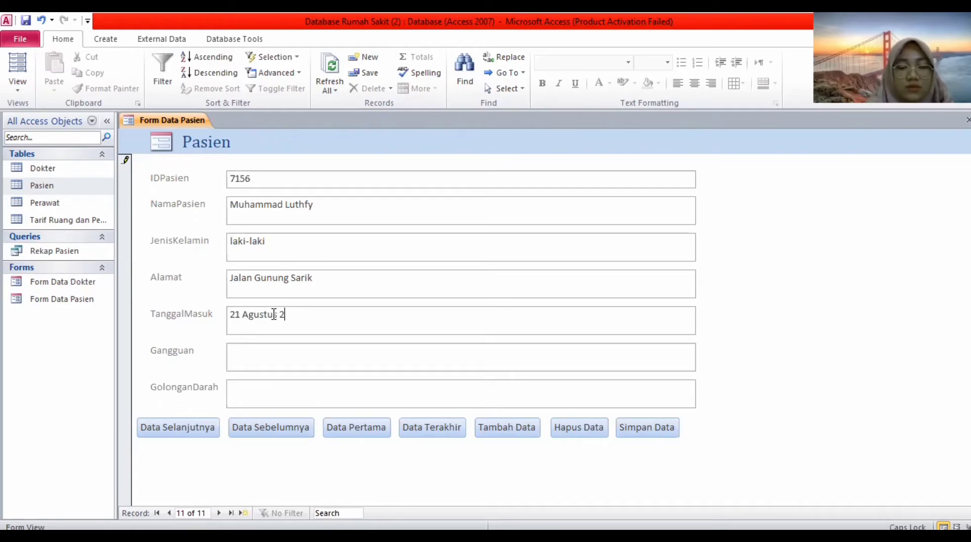
{"action": "type", "text": "006"}
{"action": "key", "text": "Caps_Lock"}
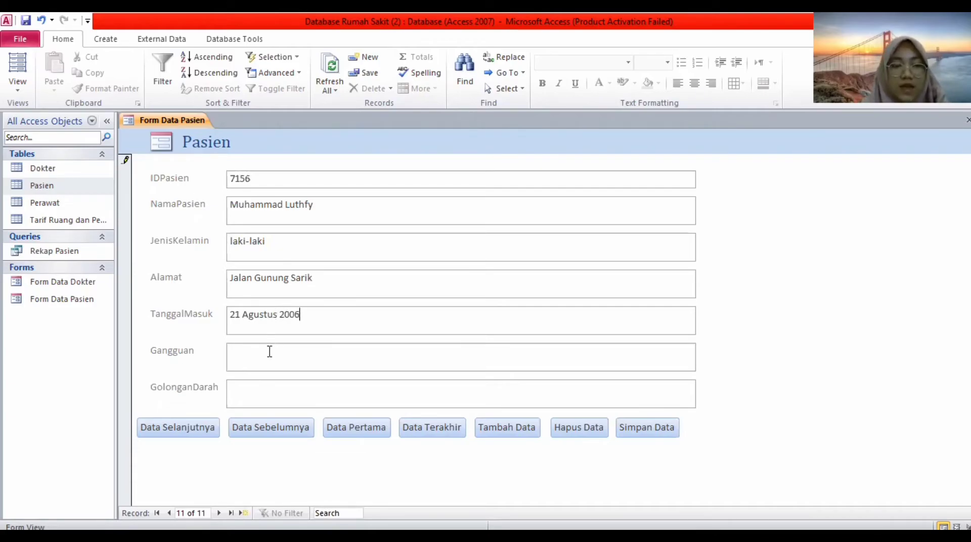
Enter Gangguan 'Demam' and GolonganDarah 'AB', then save the record with Simpan Data.
{"action": "left_click", "coordinate": [269, 352]}
{"action": "key", "text": "Caps_Lock"}
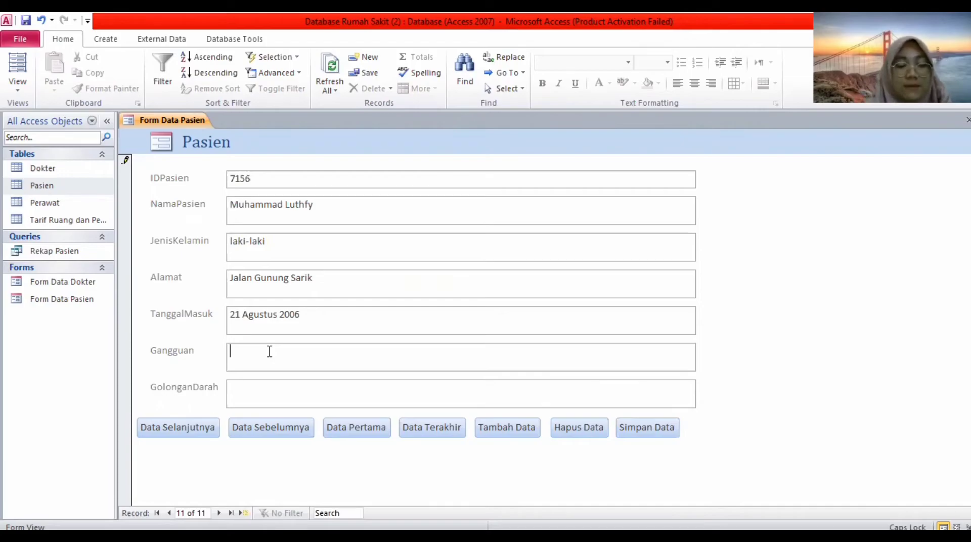
{"action": "type", "text": "D"}
{"action": "key", "text": "Caps_Lock"}
{"action": "type", "text": "emam"}
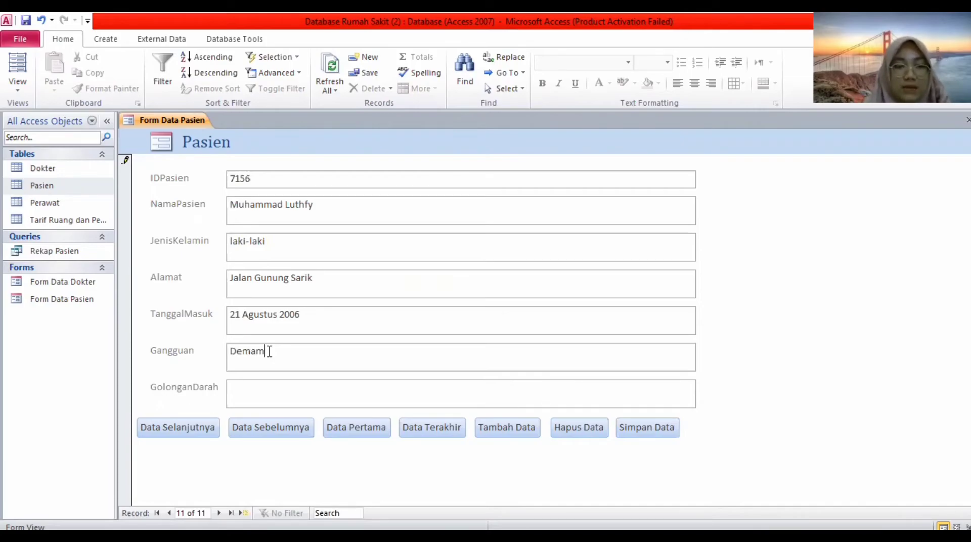
{"action": "key", "text": "Caps_Lock"}
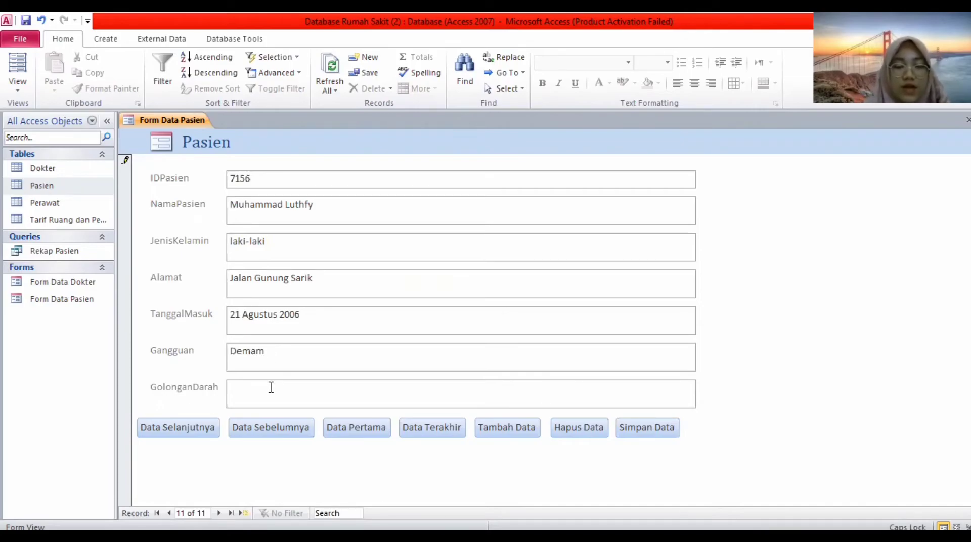
{"action": "left_click", "coordinate": [271, 387]}
{"action": "type", "text": "AB"}
{"action": "key", "text": "Caps_Lock"}
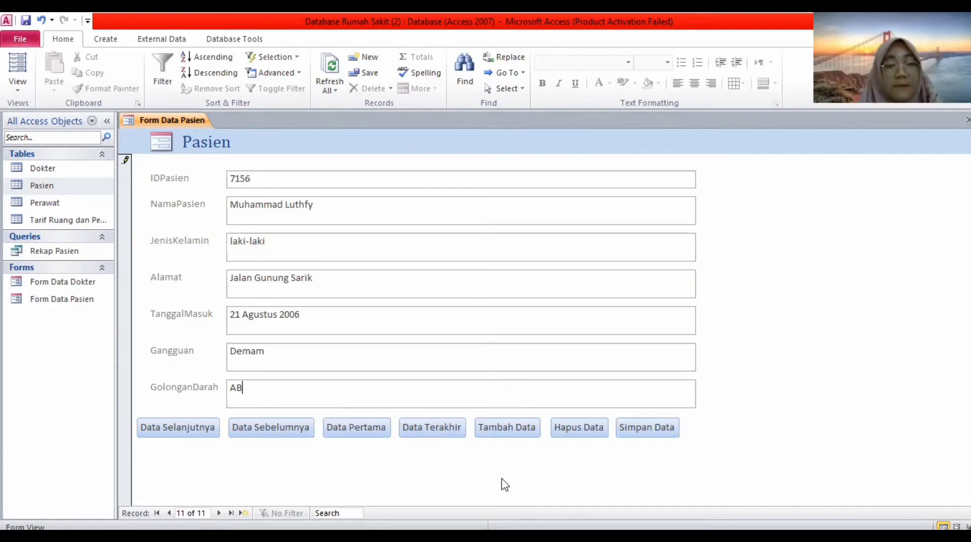
{"action": "left_click", "coordinate": [637, 434]}
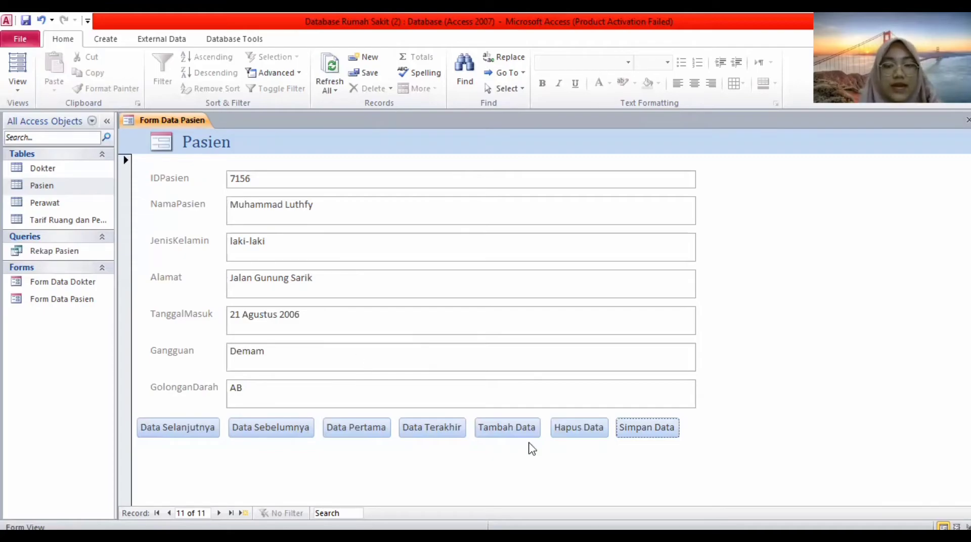
Delete the new patient record with Hapus Data and confirm the deletion.
{"action": "left_click", "coordinate": [554, 424]}
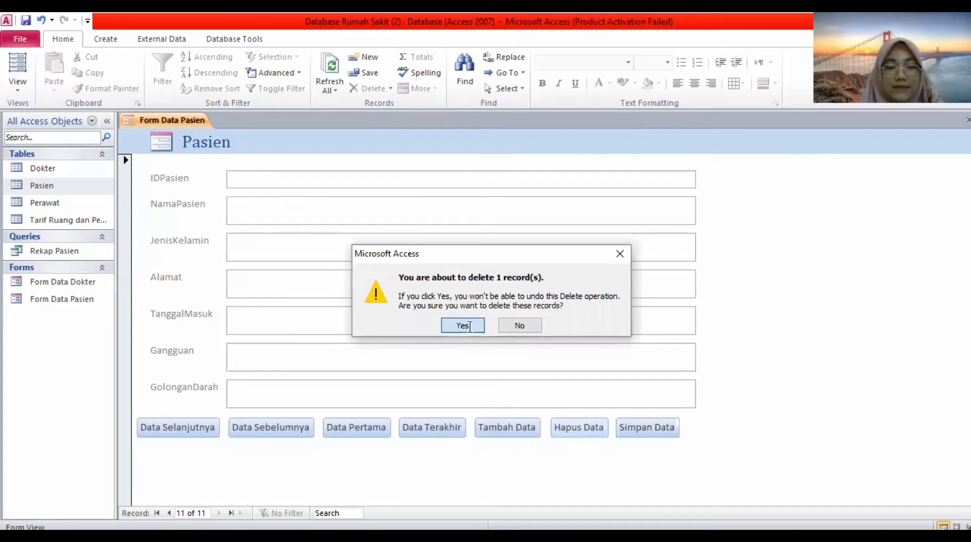
{"action": "left_click", "coordinate": [462, 325]}
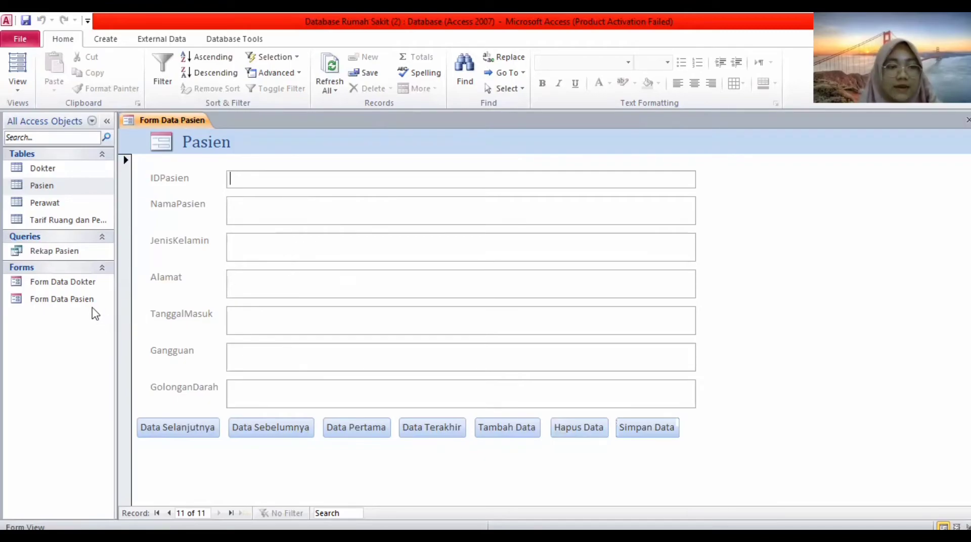
{"action": "left_click", "coordinate": [80, 287]}
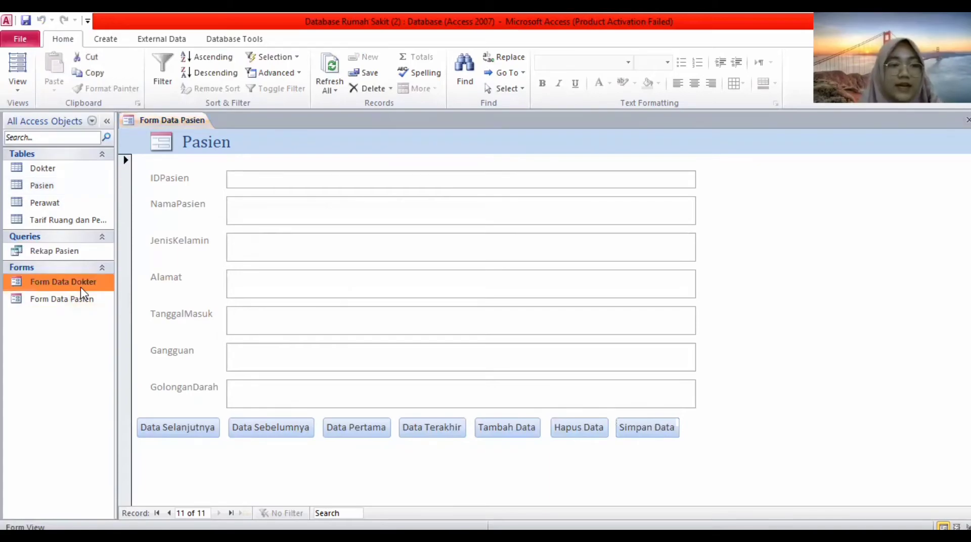
Create a report from the doctor layout and save it as 'Report Data Dokter'.
{"action": "left_click", "coordinate": [104, 40]}
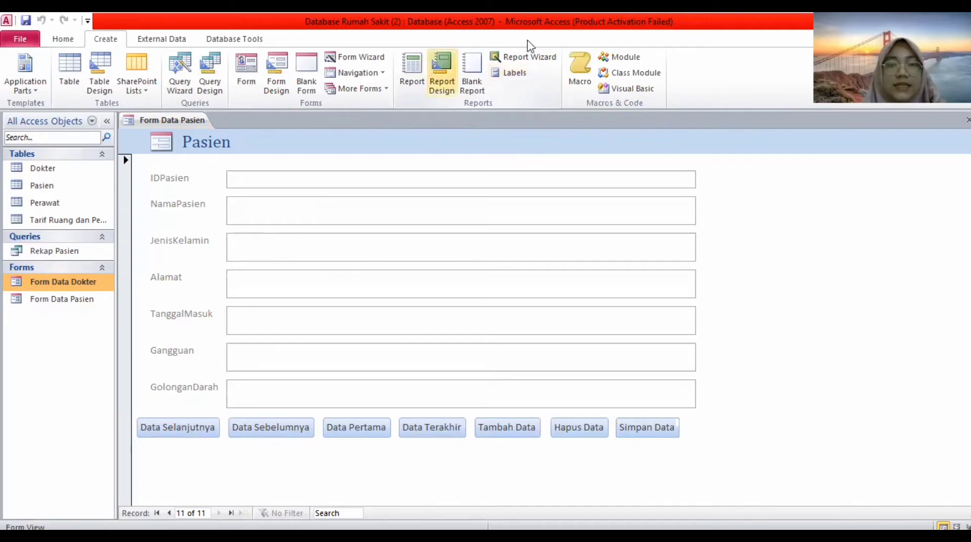
{"action": "left_click", "coordinate": [416, 79]}
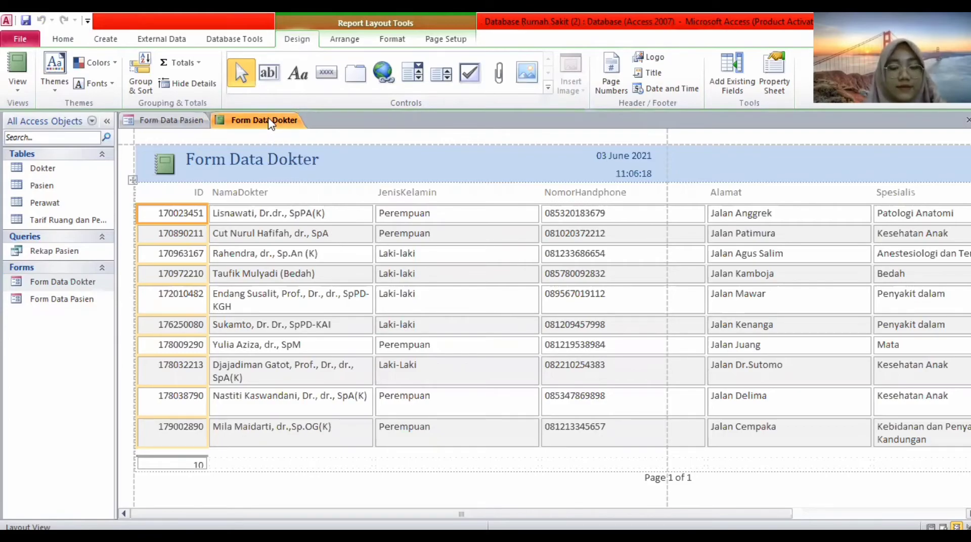
{"action": "right_click", "coordinate": [270, 123]}
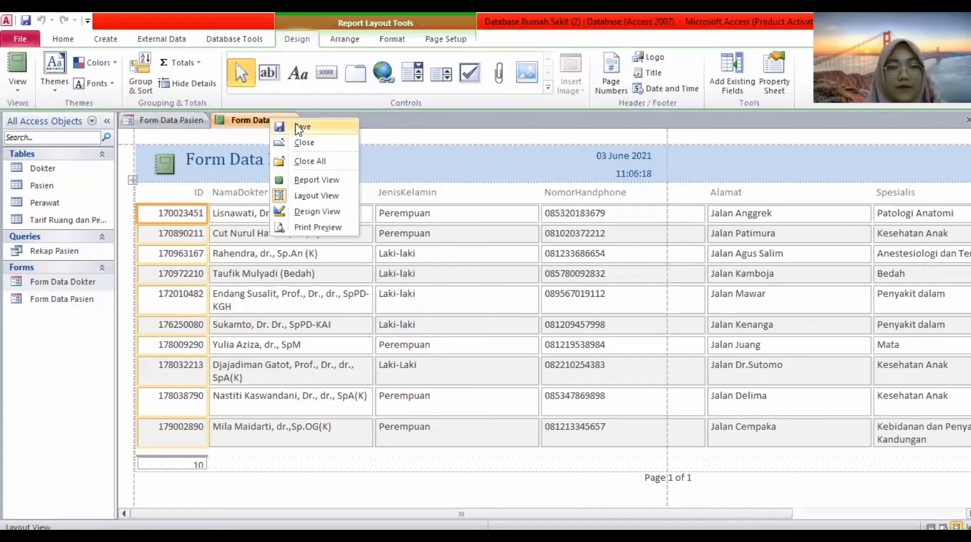
{"action": "left_click", "coordinate": [299, 128]}
{"action": "type", "text": "R"}
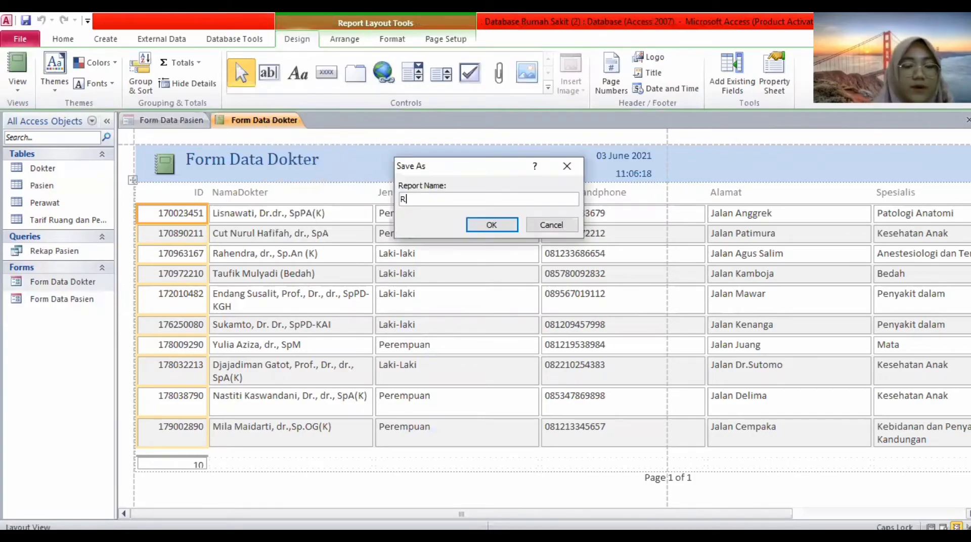
{"action": "type", "text": "eport "}
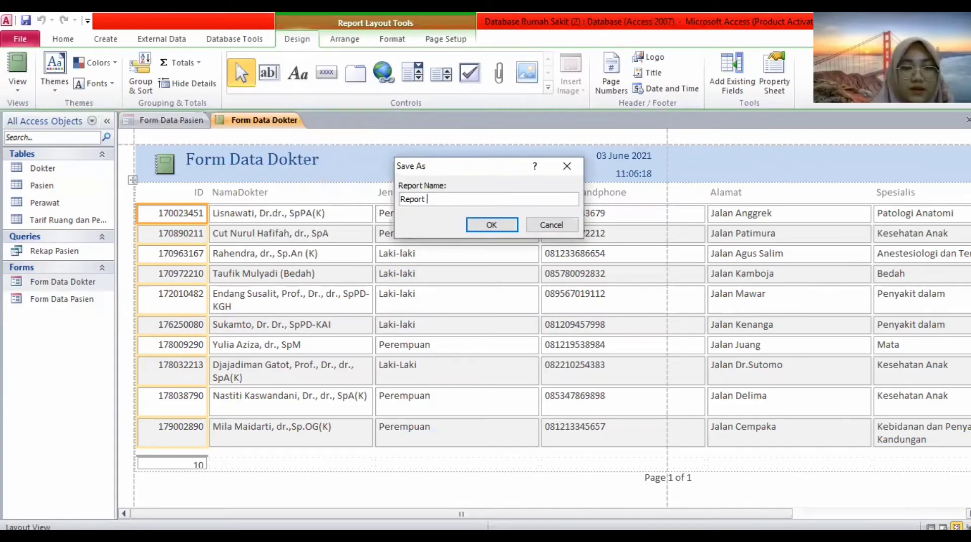
{"action": "type", "text": "Data"}
{"action": "key", "text": "Caps_Lock"}
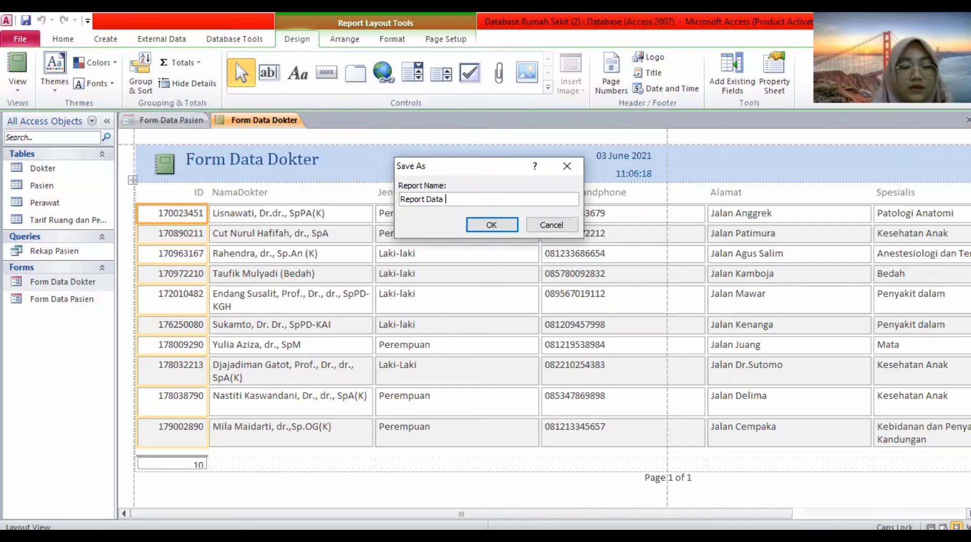
{"action": "type", "text": "D"}
{"action": "key", "text": "Caps_Lock"}
{"action": "type", "text": "okter"}
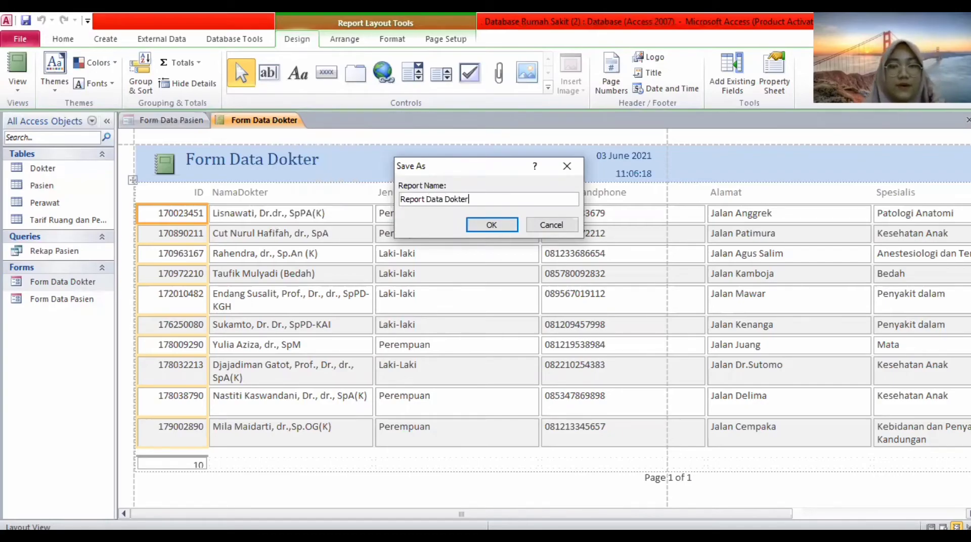
{"action": "left_click", "coordinate": [489, 226]}
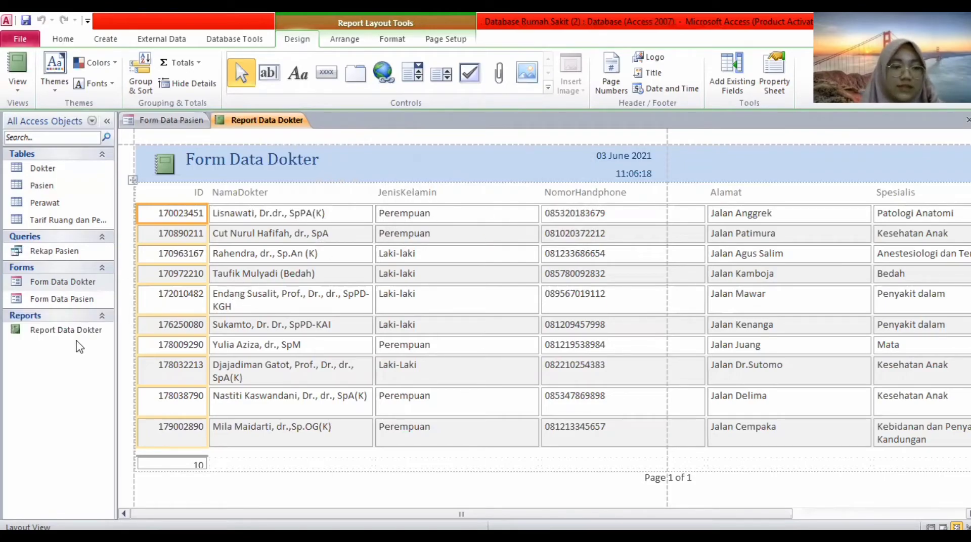
{"action": "left_click", "coordinate": [78, 334]}
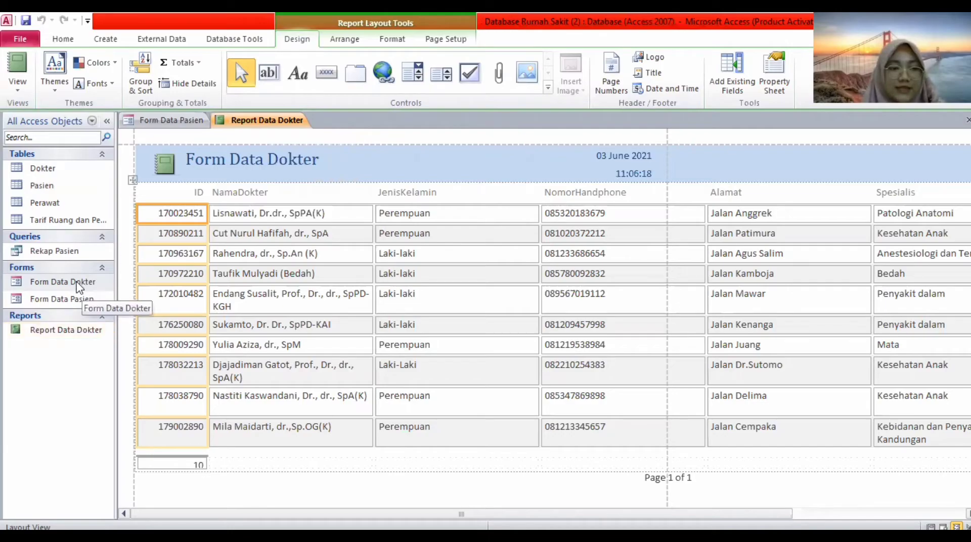
Open Form Data Dokter and Form Data Pasien, then view the previous, first and last patient records.
{"action": "left_click", "coordinate": [48, 279]}
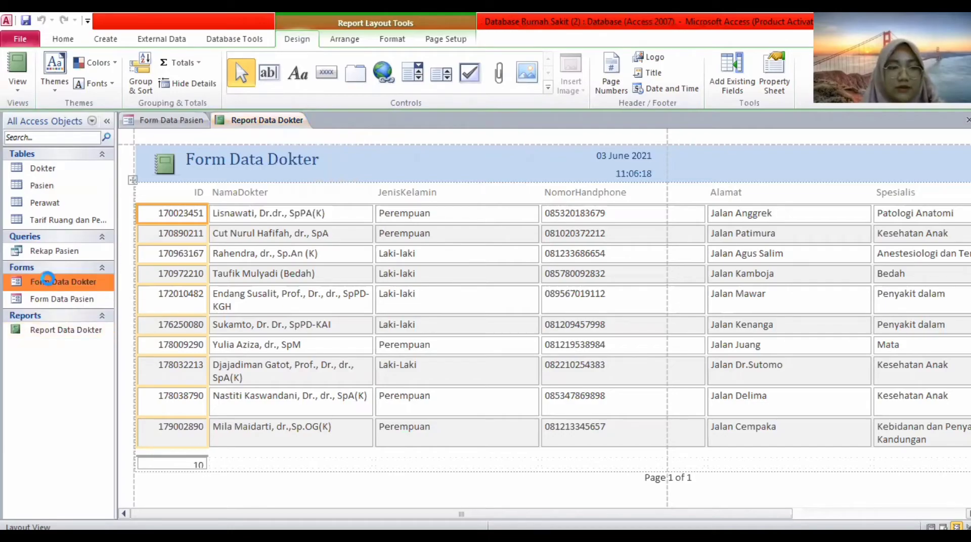
{"action": "double_click", "coordinate": [48, 281]}
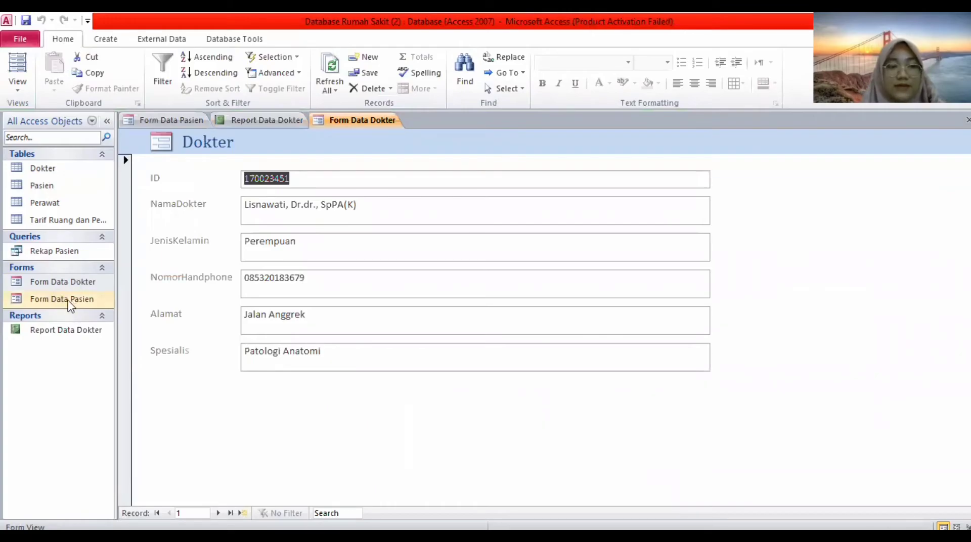
{"action": "double_click", "coordinate": [69, 302]}
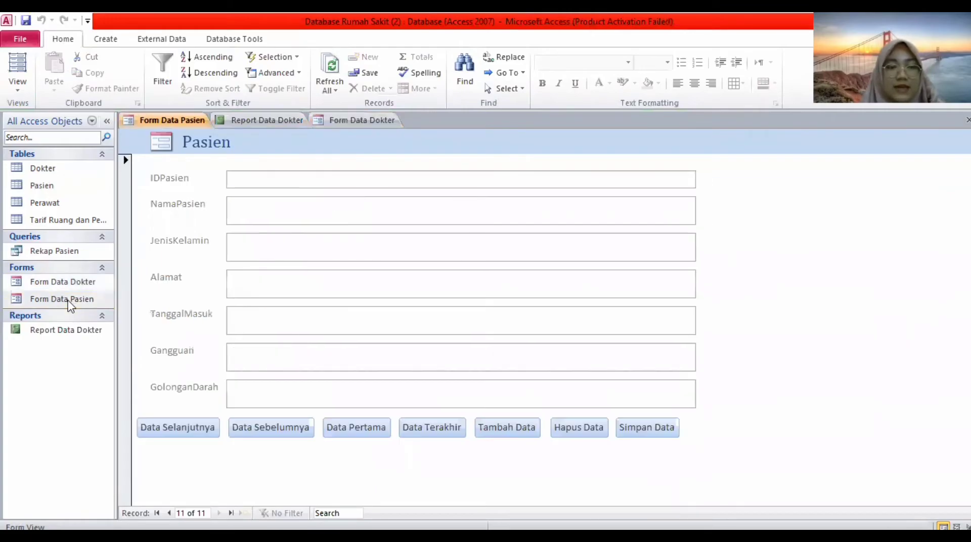
{"action": "left_click", "coordinate": [241, 431]}
{"action": "left_click", "coordinate": [356, 437]}
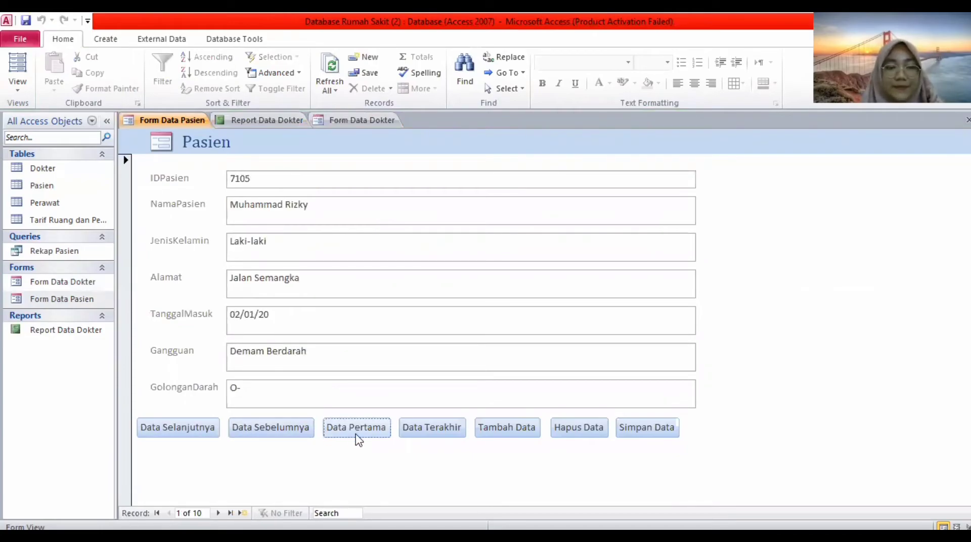
{"action": "left_click", "coordinate": [431, 428]}
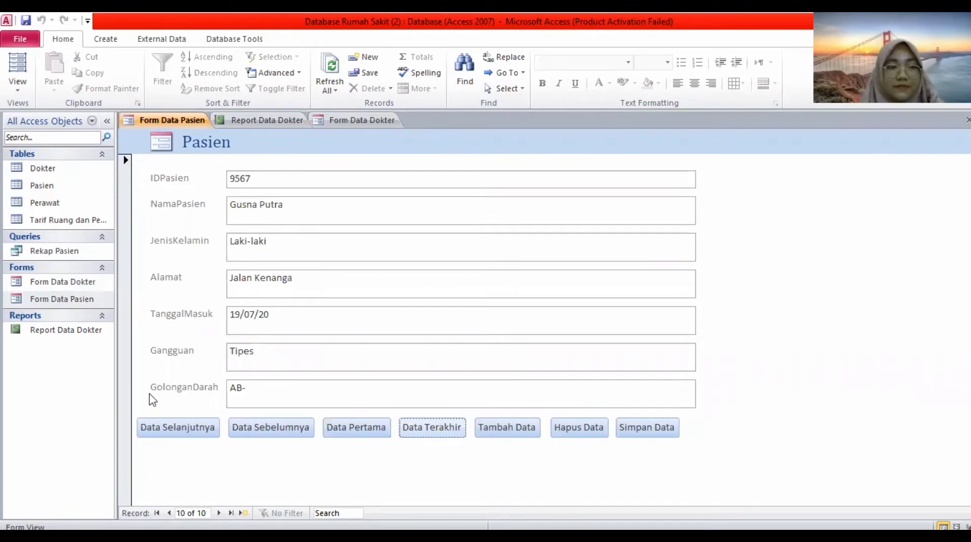
Attempt to delete Form Data Dokter and dismiss the cannot-delete warning.
{"action": "right_click", "coordinate": [90, 286]}
{"action": "left_click", "coordinate": [131, 393]}
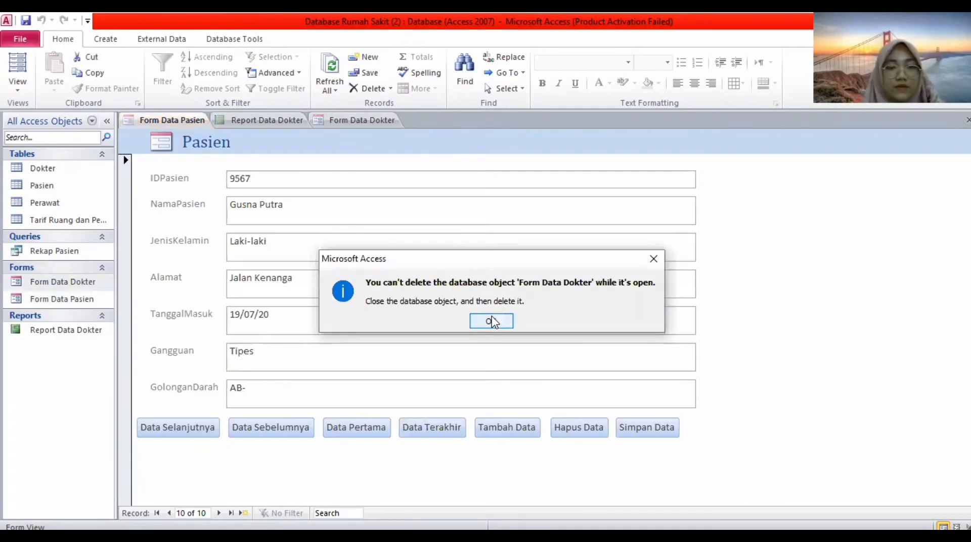
{"action": "left_click", "coordinate": [491, 320]}
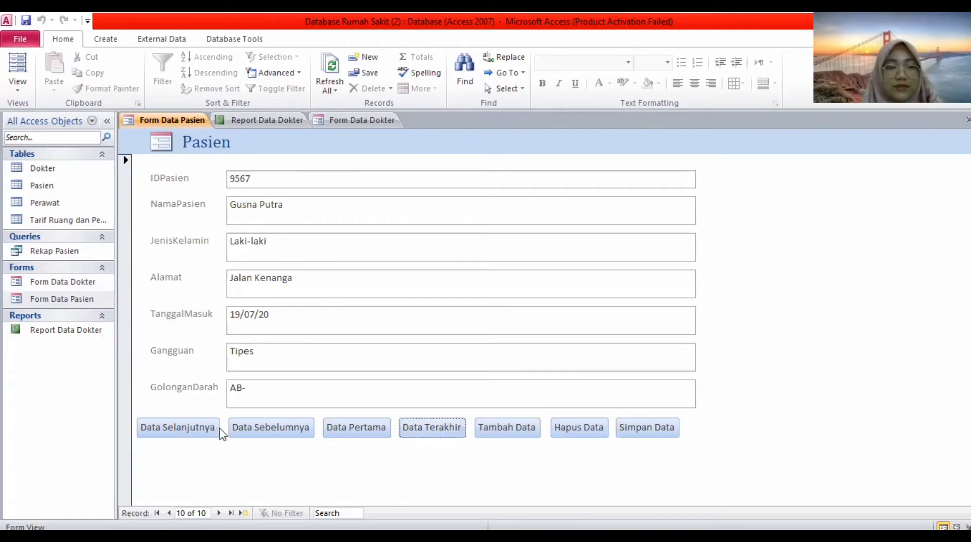
Browse the first, last, new and previous patient records, then open Report Data Dokter.
{"action": "left_click", "coordinate": [347, 431]}
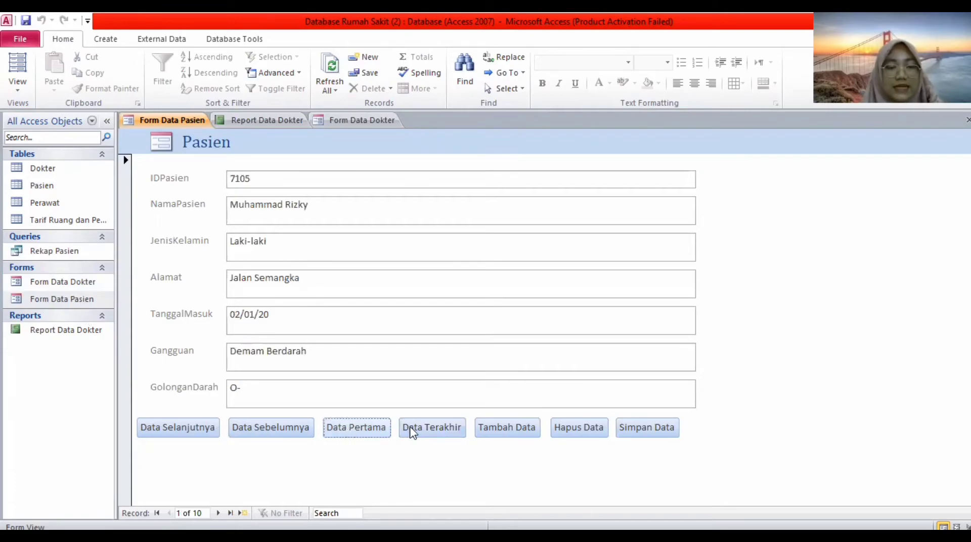
{"action": "left_click", "coordinate": [412, 429]}
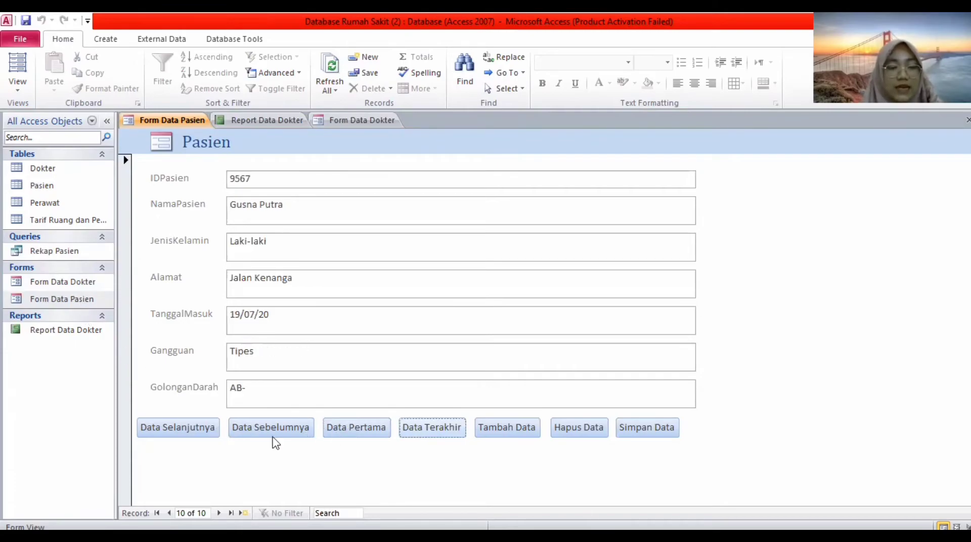
{"action": "left_click", "coordinate": [214, 429]}
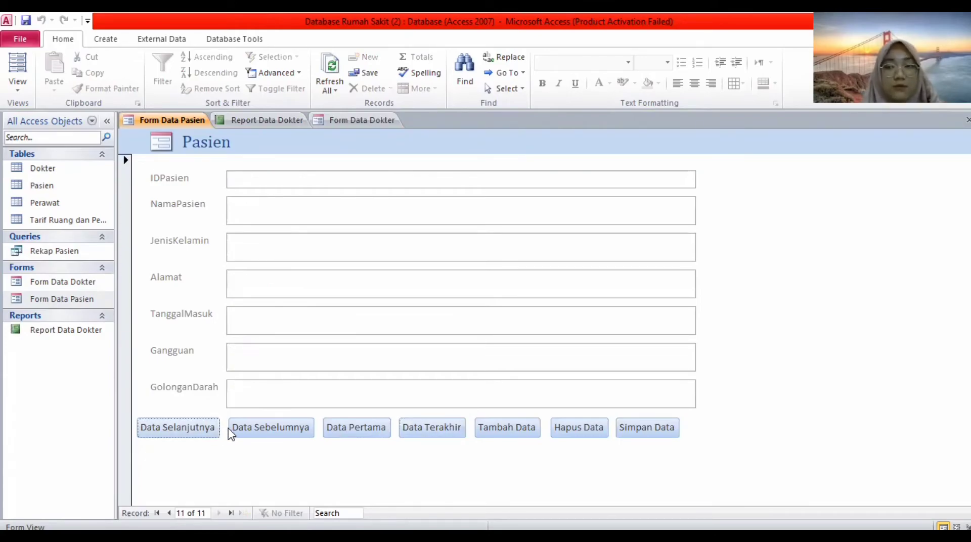
{"action": "left_click", "coordinate": [249, 432]}
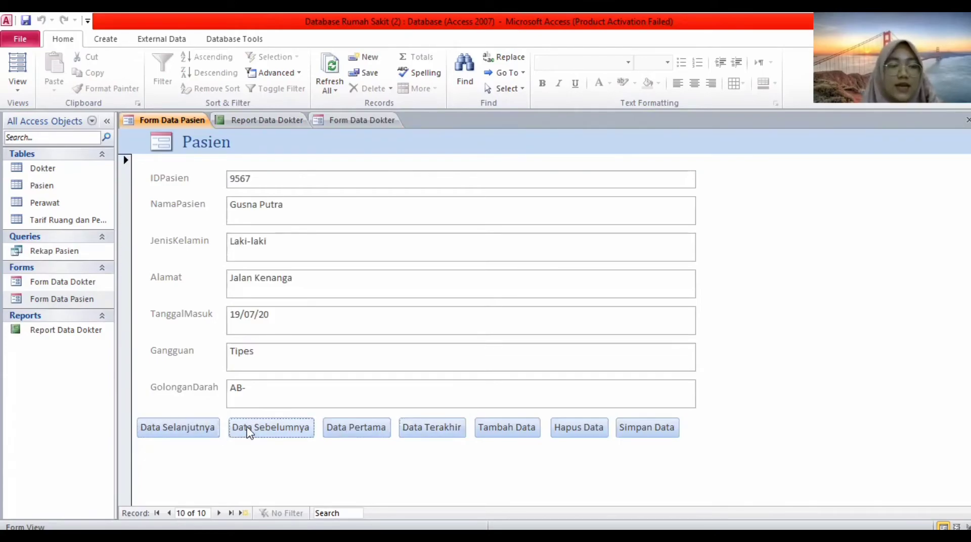
{"action": "double_click", "coordinate": [68, 331]}
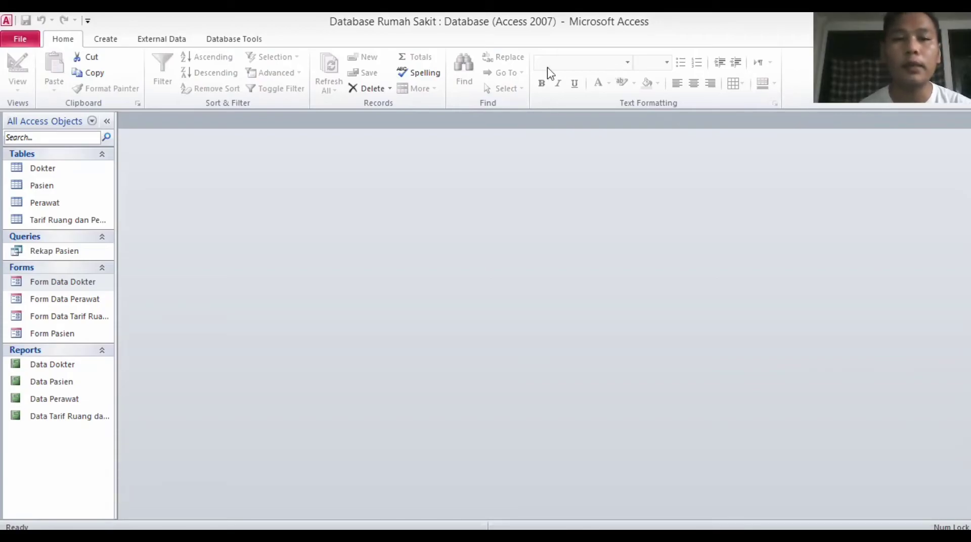
Open Form Data Dokter from the Navigation Pane and switch it to Design View.
{"action": "left_click", "coordinate": [84, 287]}
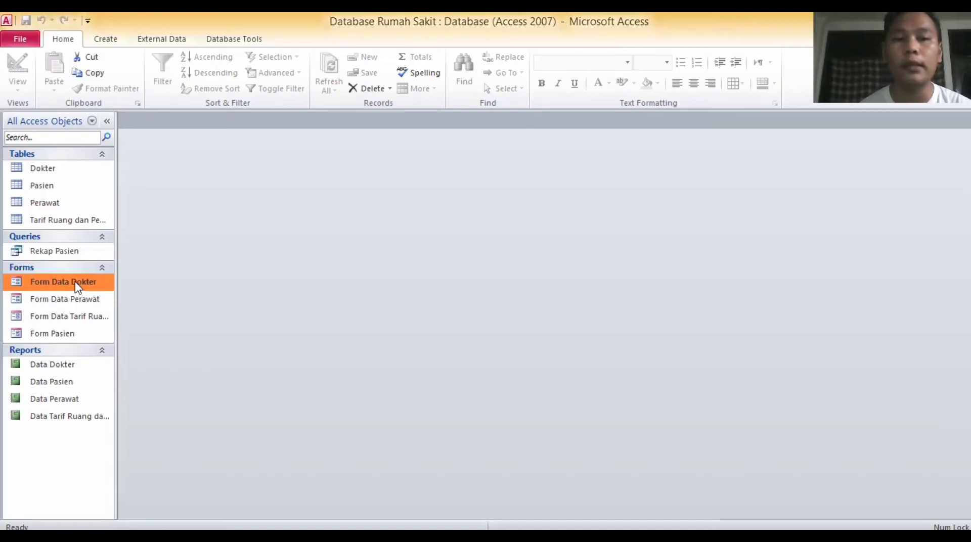
{"action": "double_click", "coordinate": [77, 284]}
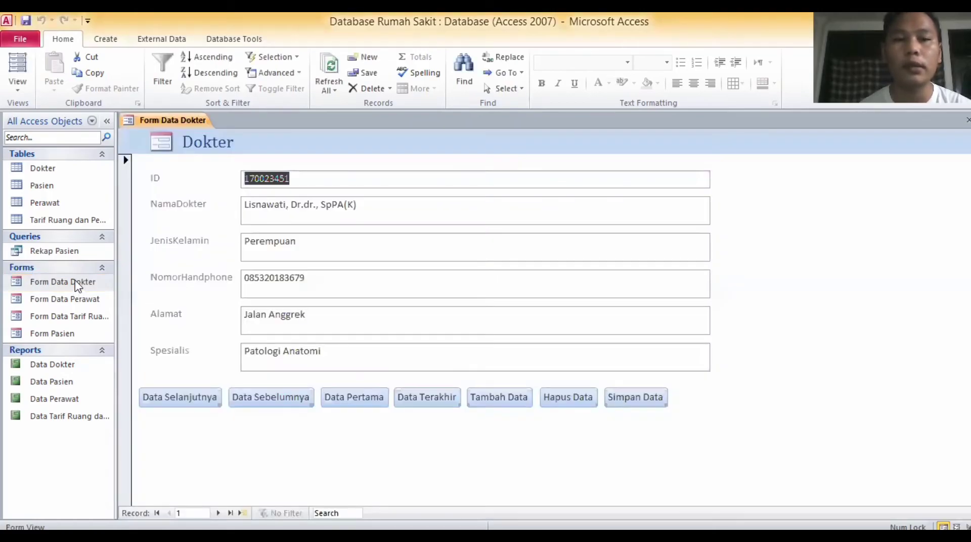
{"action": "left_click", "coordinate": [19, 87]}
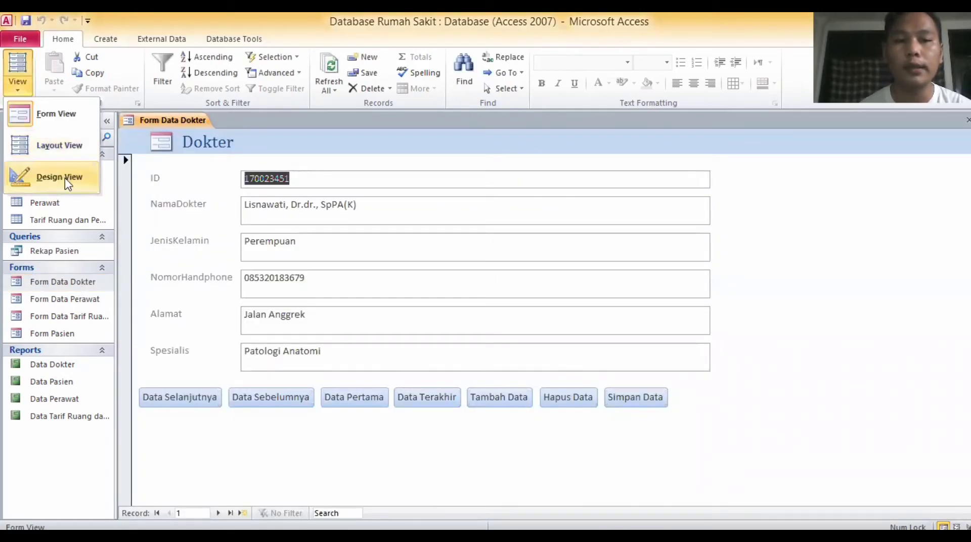
{"action": "left_click", "coordinate": [67, 183]}
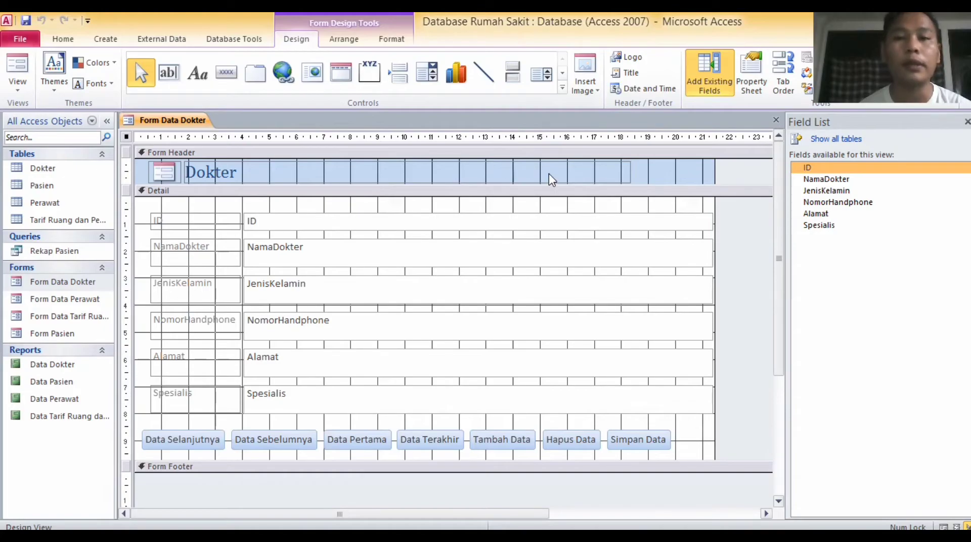
Narrow the Dokter title label to its text and the ID field boxes to about half width.
{"action": "left_click", "coordinate": [565, 171]}
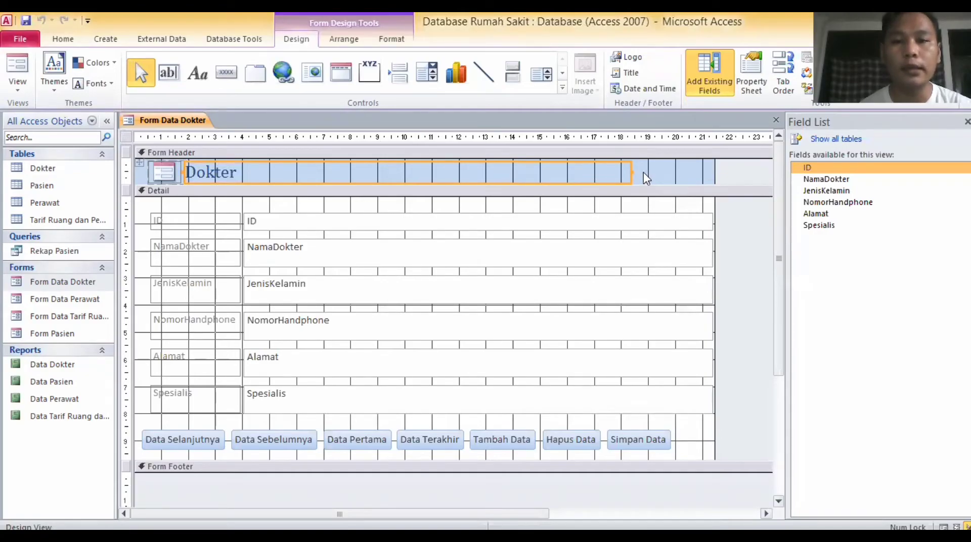
{"action": "left_click_drag", "start_coordinate": [632, 173], "coordinate": [269, 182]}
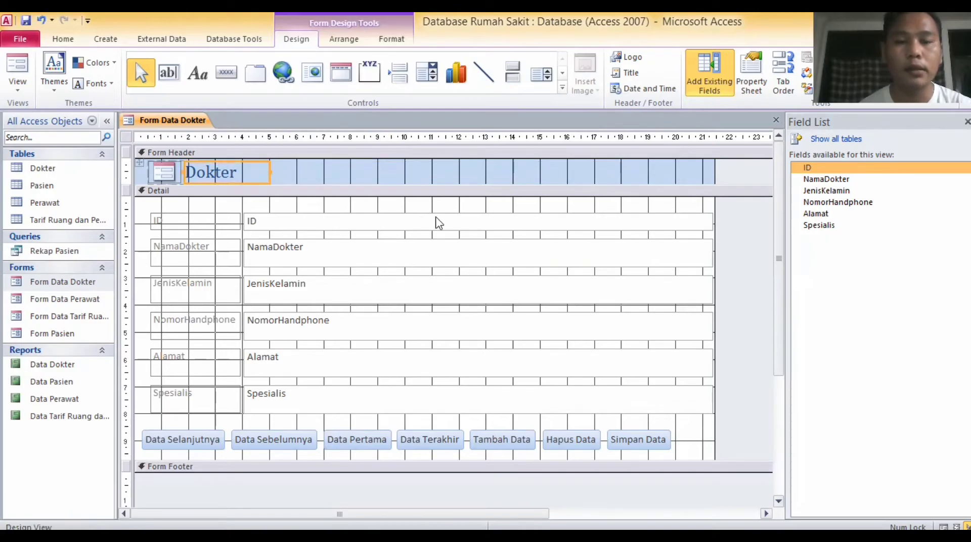
{"action": "left_click", "coordinate": [659, 223]}
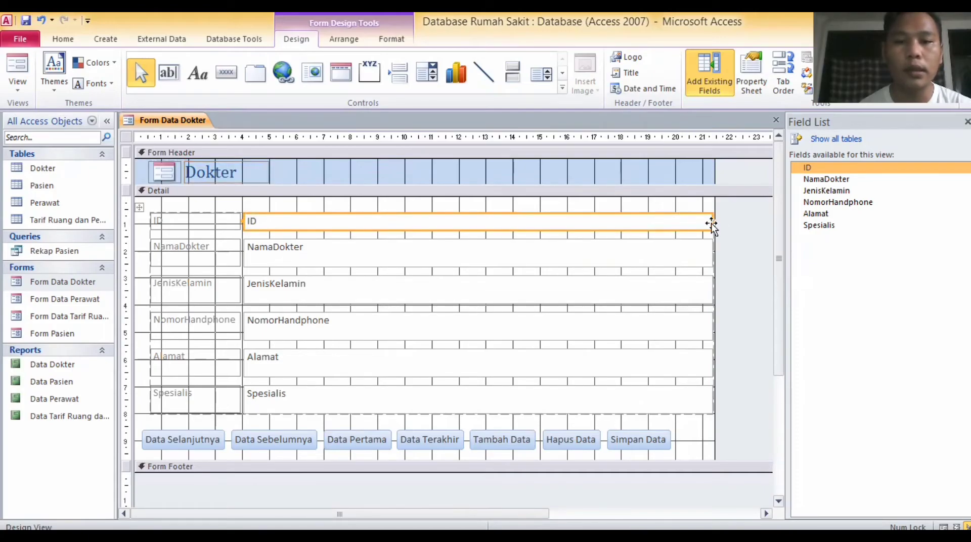
{"action": "left_click_drag", "start_coordinate": [711, 220], "coordinate": [432, 238]}
{"action": "left_click", "coordinate": [507, 264]}
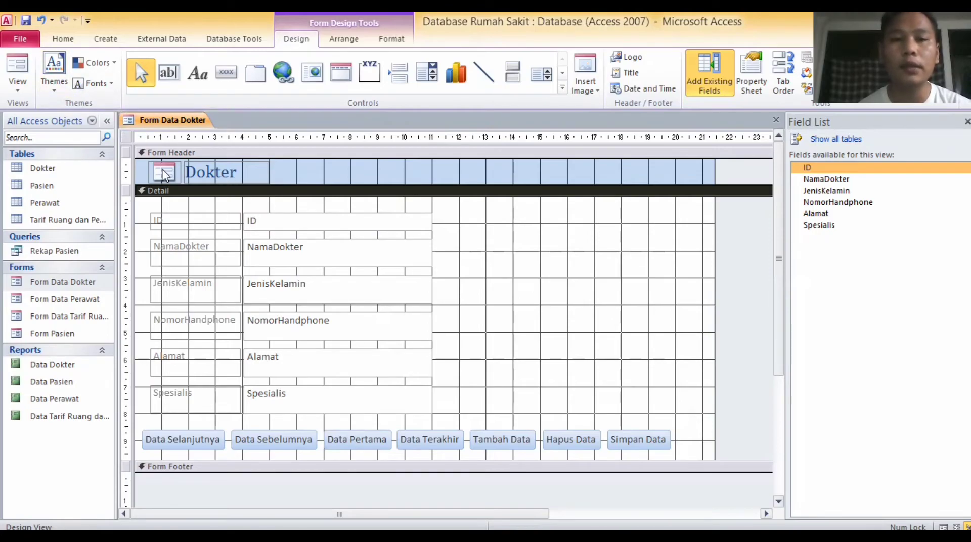
{"action": "left_click", "coordinate": [54, 91]}
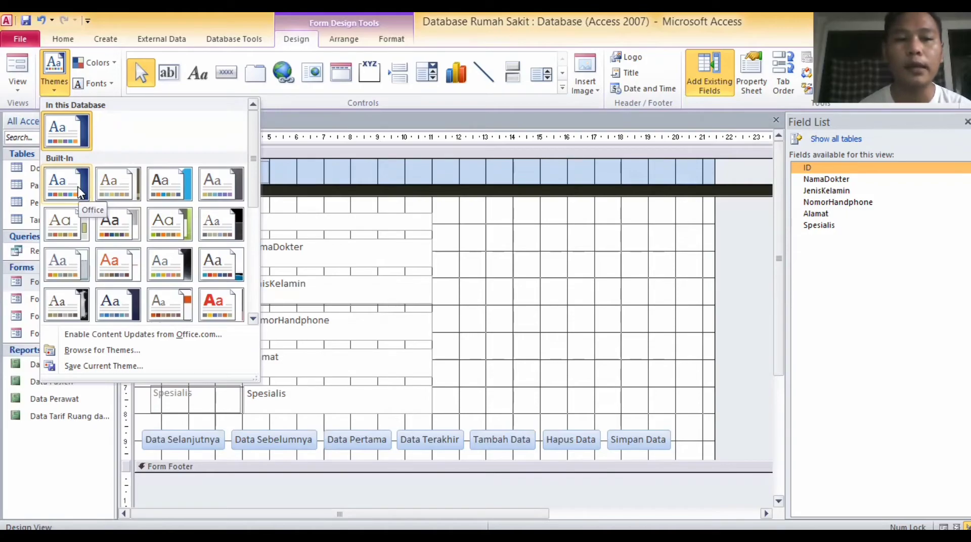
Close the Themes gallery unchanged and bring up the Insert Image gallery.
{"action": "left_click", "coordinate": [323, 207]}
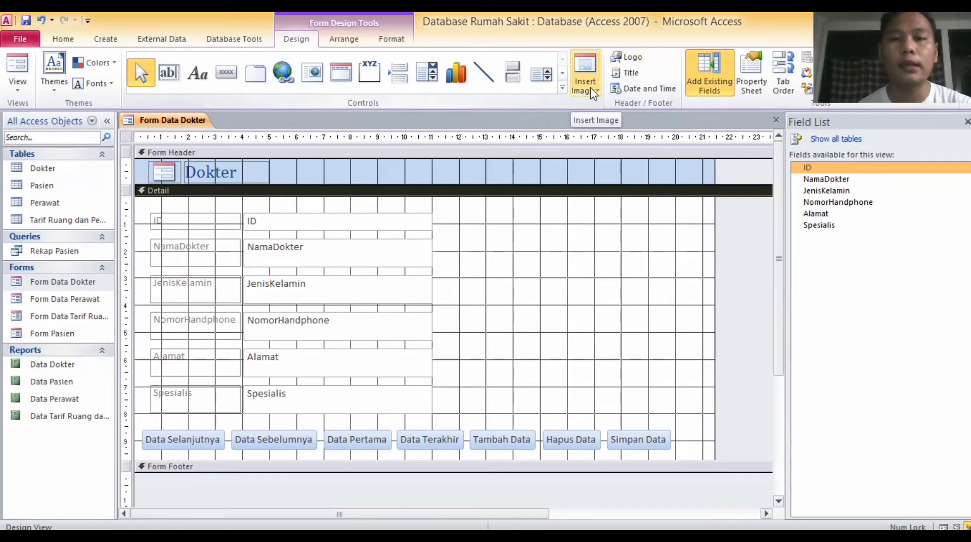
{"action": "left_click", "coordinate": [593, 94]}
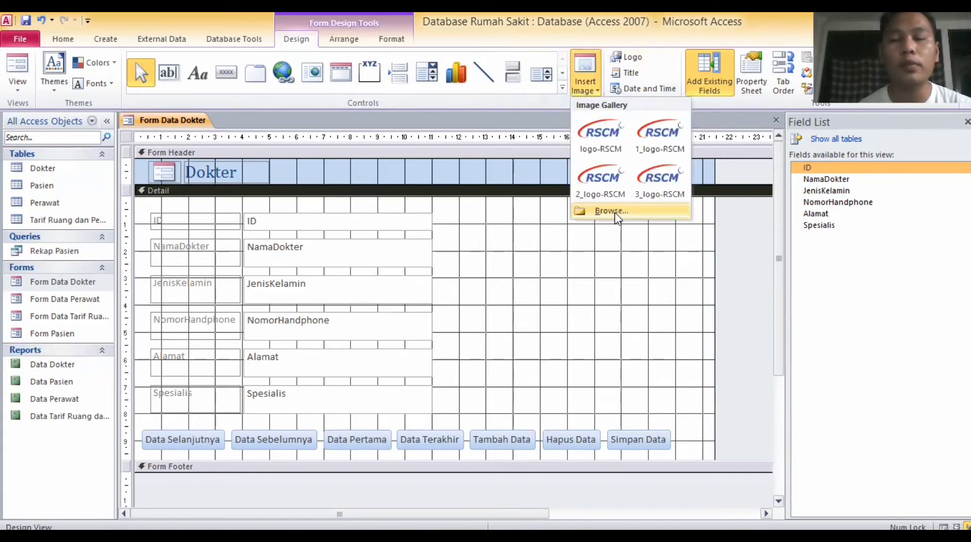
Insert the logo-RSCM image file into the Form Header.
{"action": "left_click", "coordinate": [616, 212]}
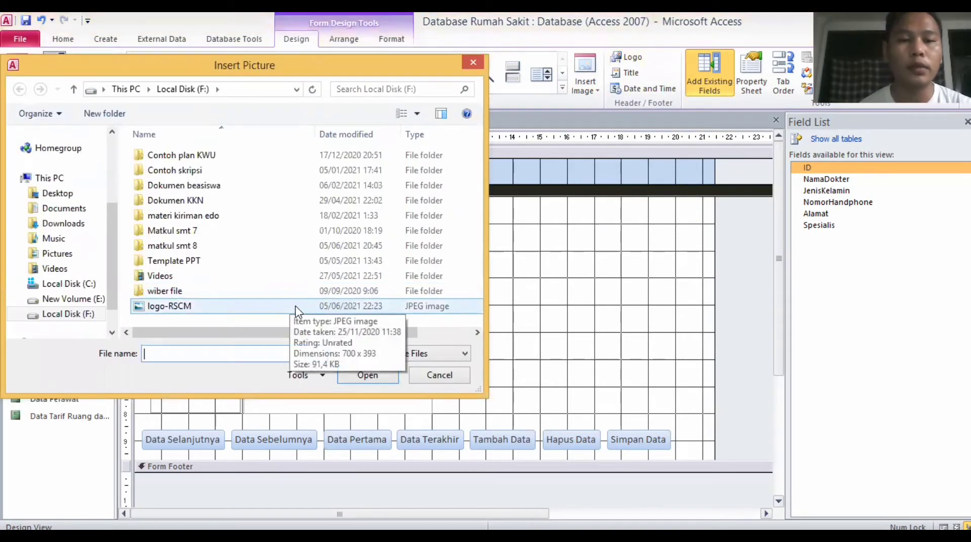
{"action": "left_click", "coordinate": [297, 310]}
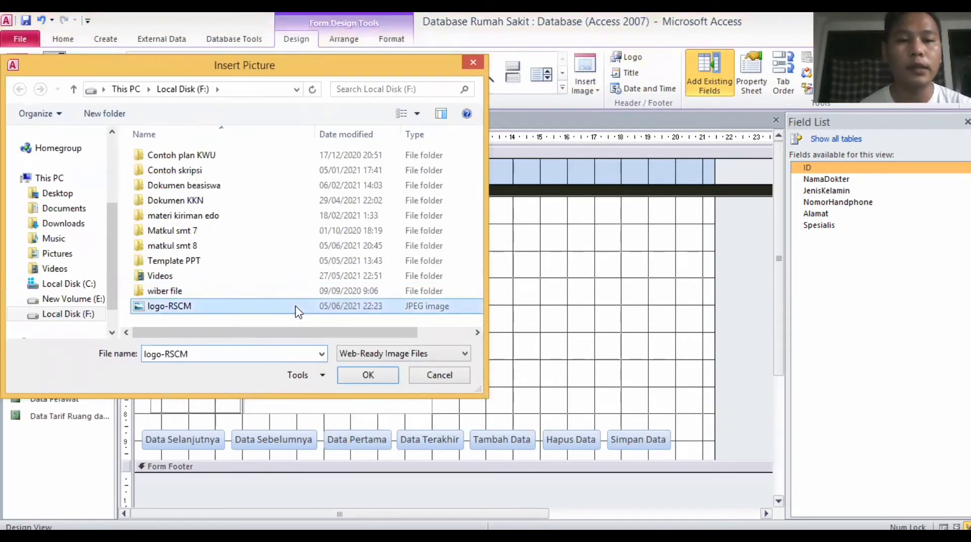
{"action": "left_click", "coordinate": [359, 376]}
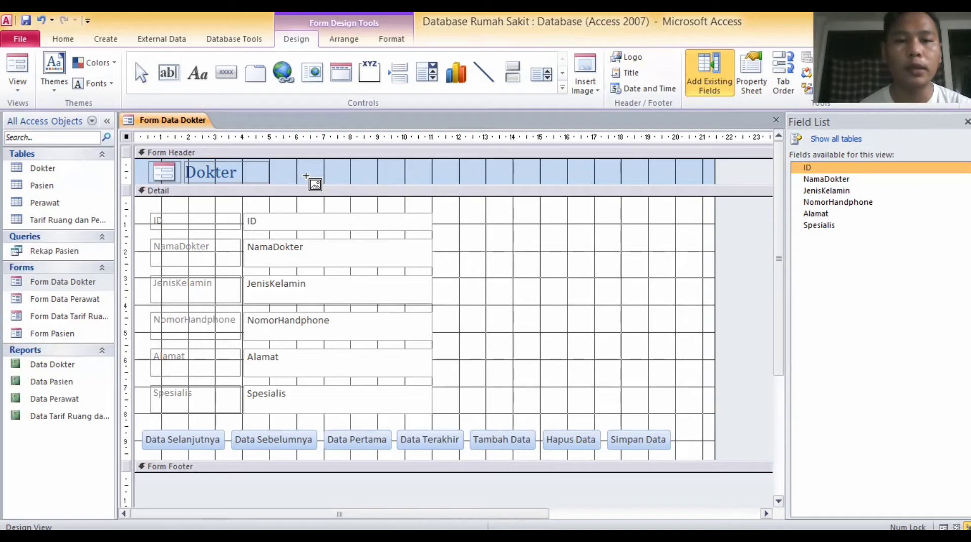
{"action": "left_click", "coordinate": [305, 177]}
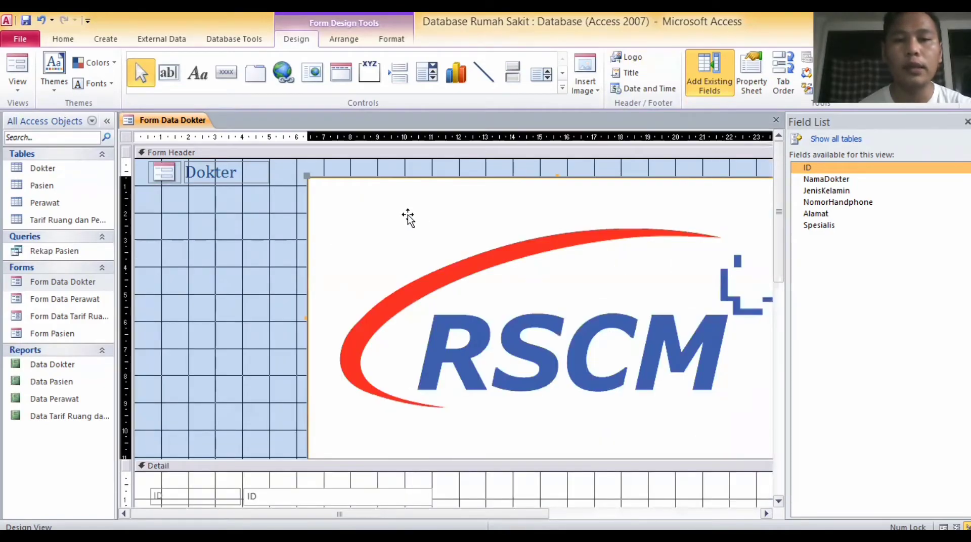
Move and shrink the logo beside the Dokter title, delete the old icon, and slim the header.
{"action": "key", "text": "Delete"}
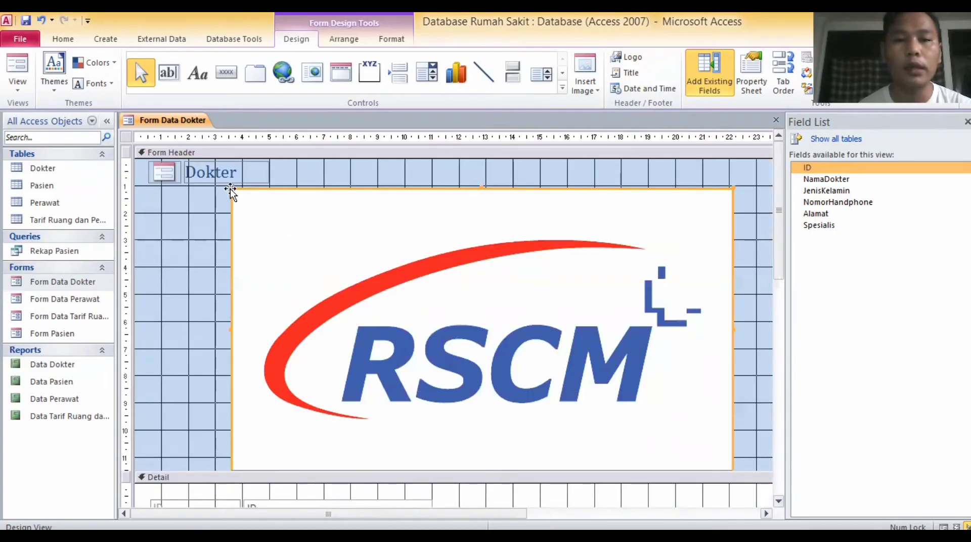
{"action": "left_click_drag", "start_coordinate": [274, 206], "coordinate": [191, 206]}
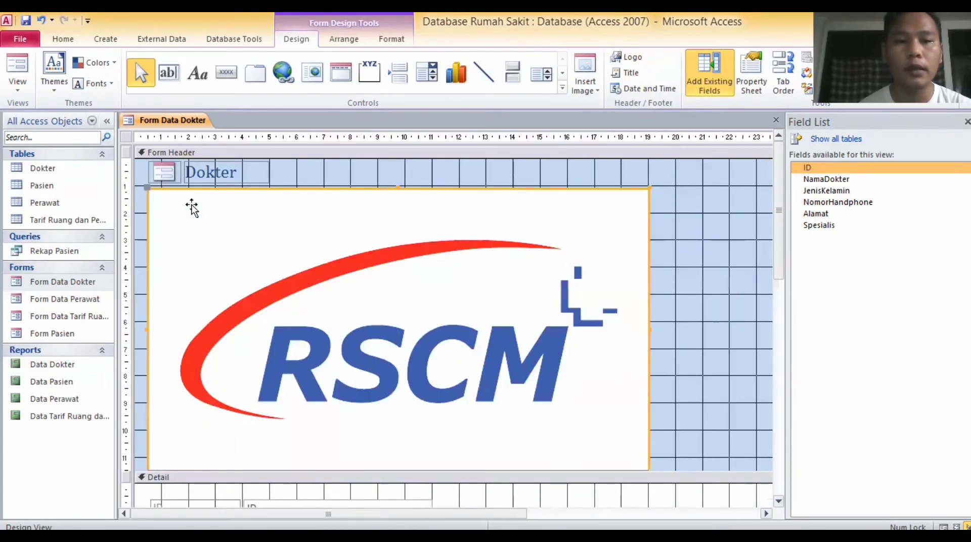
{"action": "left_click", "coordinate": [234, 215]}
{"action": "left_click_drag", "start_coordinate": [647, 171], "coordinate": [186, 175]}
{"action": "left_click", "coordinate": [198, 175]}
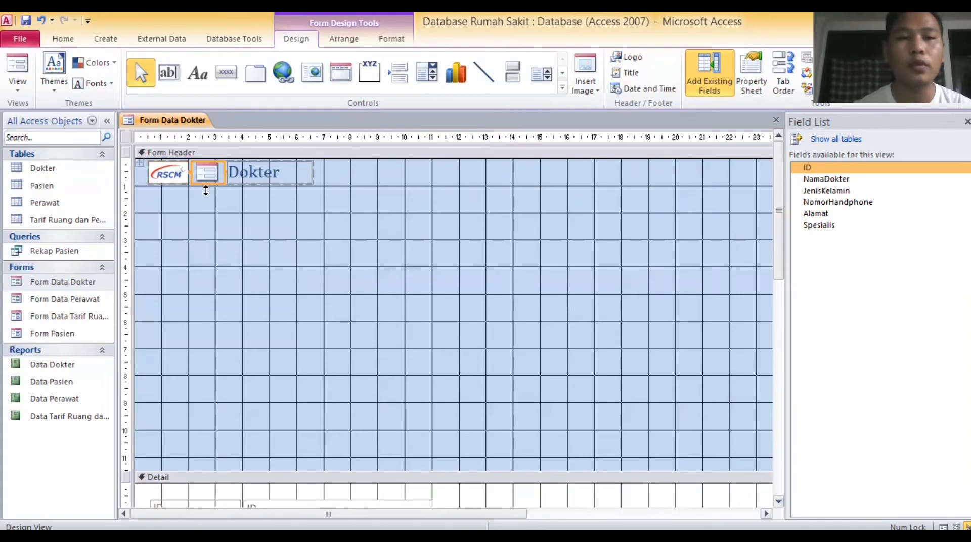
{"action": "key", "text": "Delete"}
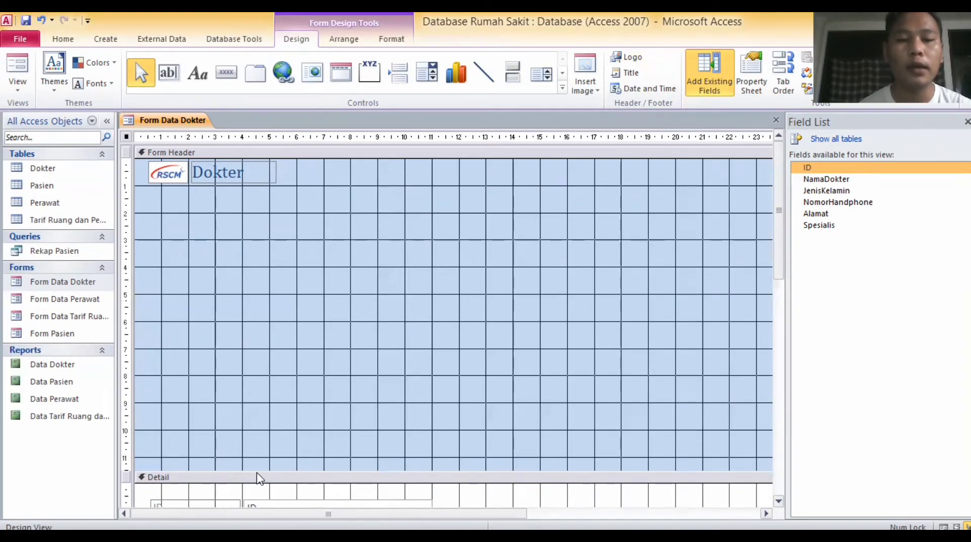
{"action": "left_click_drag", "start_coordinate": [254, 472], "coordinate": [236, 191]}
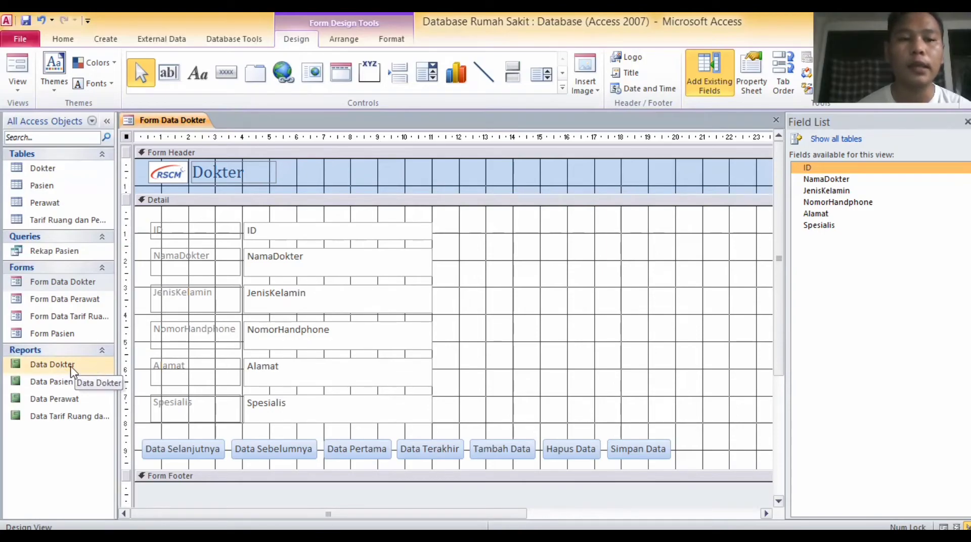
Open the Data Dokter report in Design View.
{"action": "double_click", "coordinate": [71, 366]}
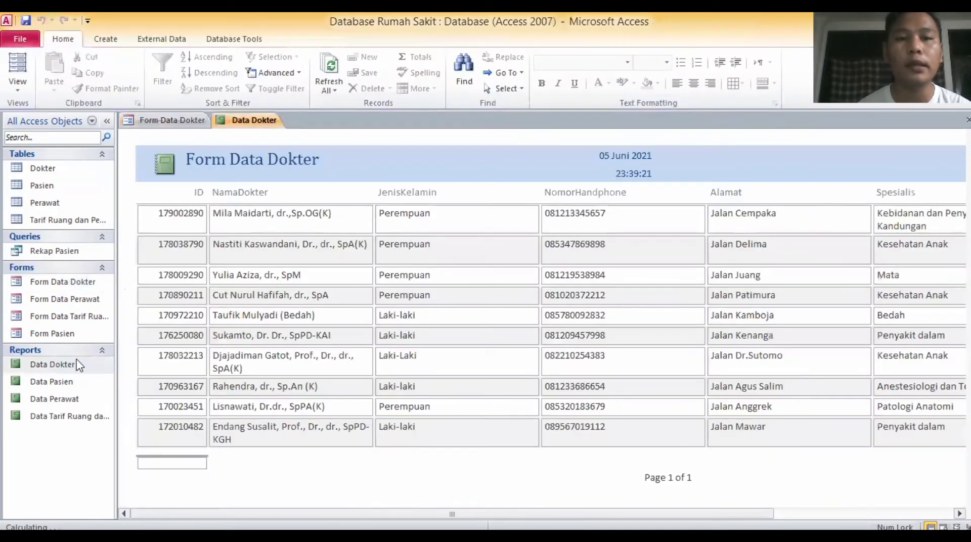
{"action": "left_click", "coordinate": [23, 89]}
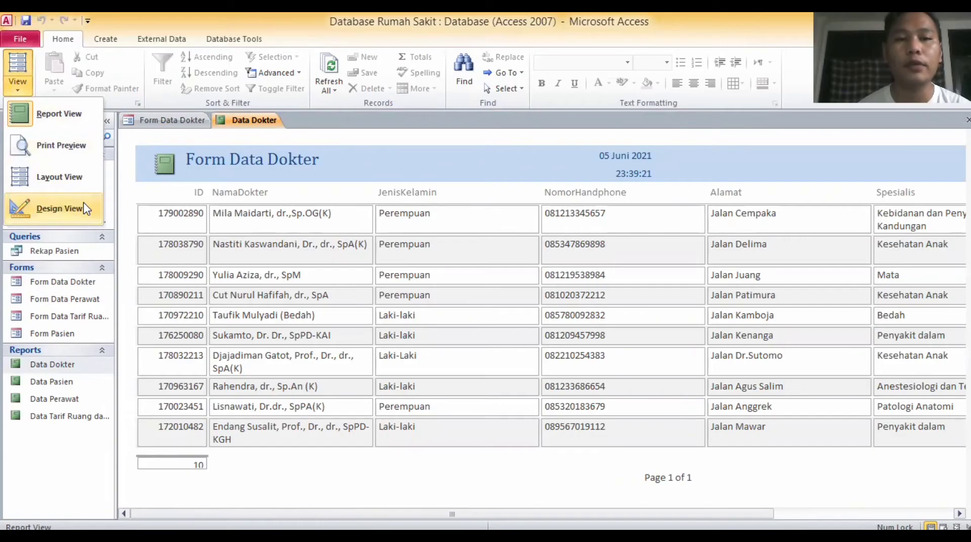
{"action": "left_click", "coordinate": [84, 203]}
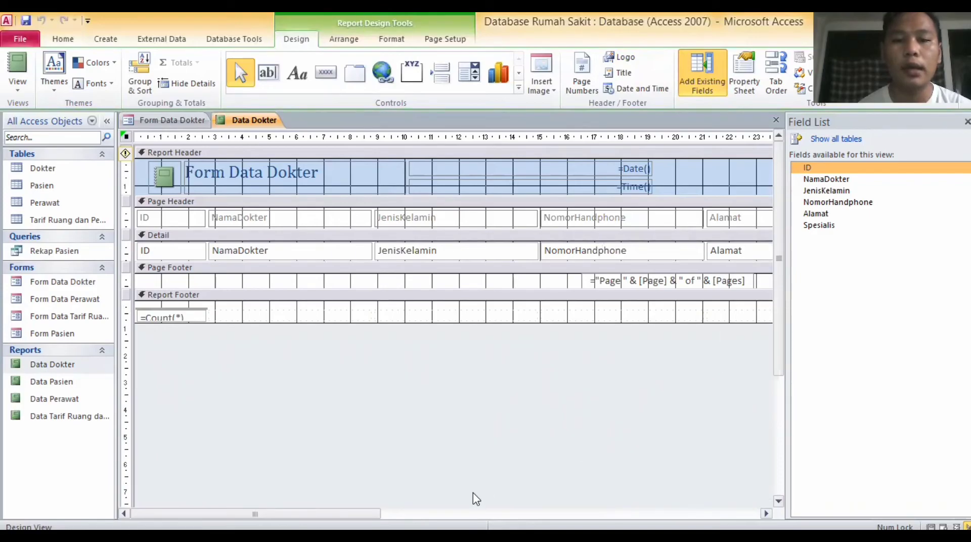
Drag the NomorHandphone label's right edge left to narrow that column.
{"action": "left_click_drag", "start_coordinate": [254, 514], "coordinate": [405, 494]}
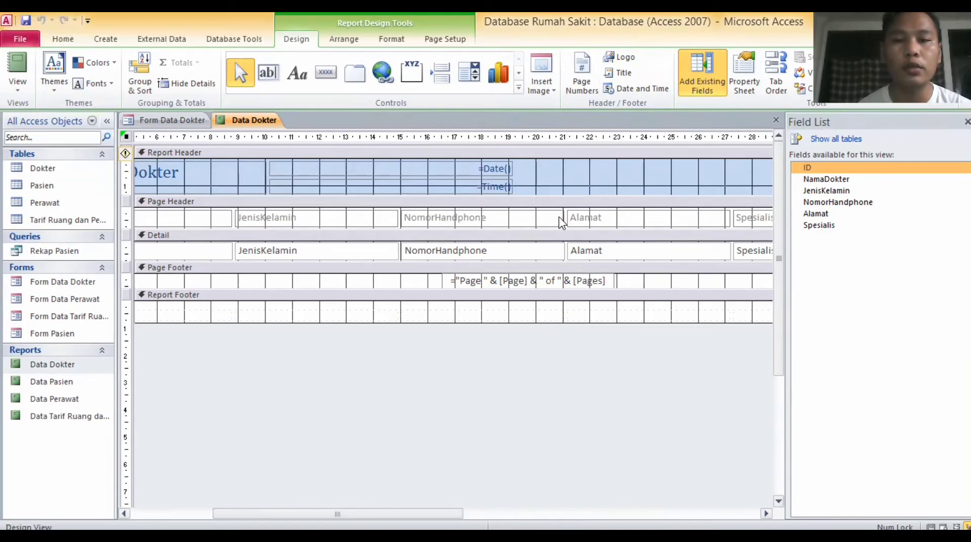
{"action": "left_click", "coordinate": [560, 218]}
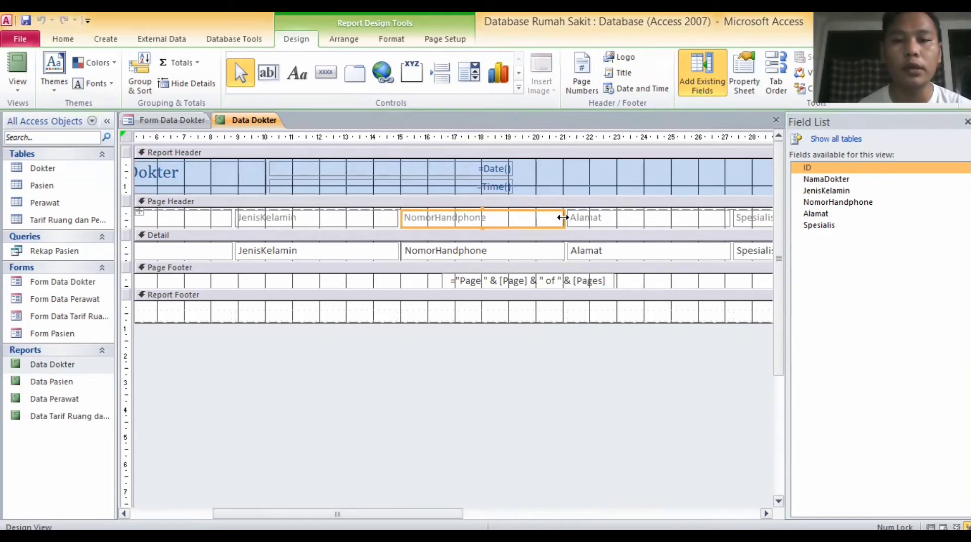
{"action": "left_click_drag", "start_coordinate": [560, 217], "coordinate": [505, 226]}
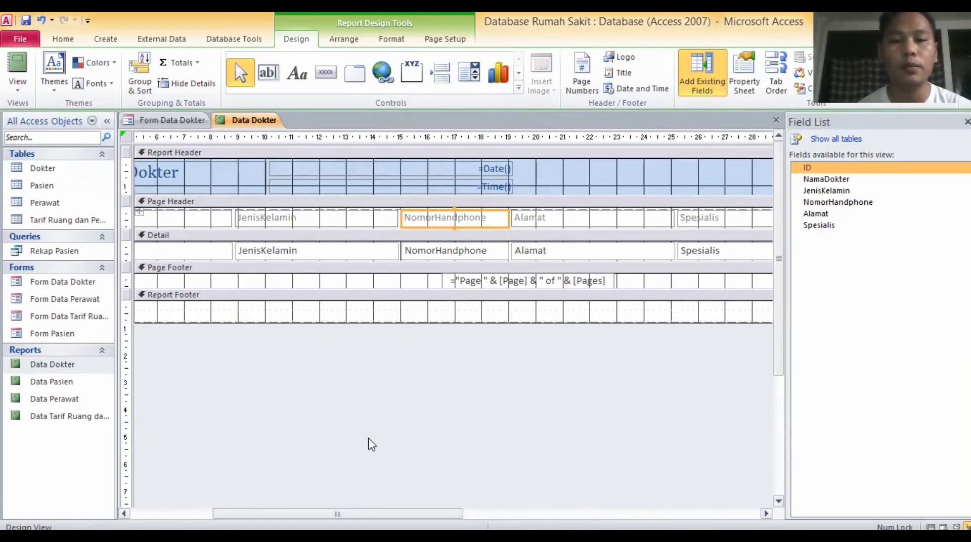
{"action": "left_click_drag", "start_coordinate": [337, 514], "coordinate": [256, 513]}
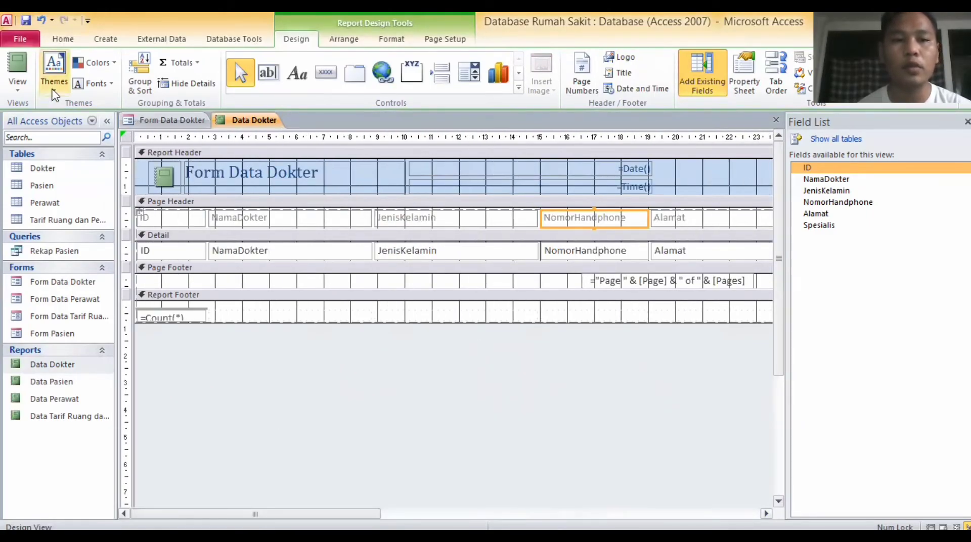
{"action": "left_click", "coordinate": [63, 90]}
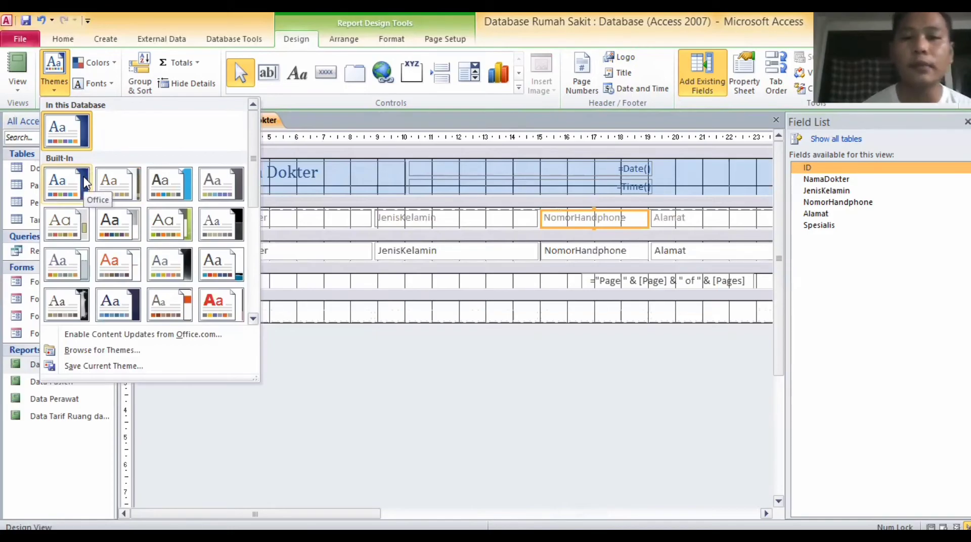
{"action": "left_click", "coordinate": [84, 183]}
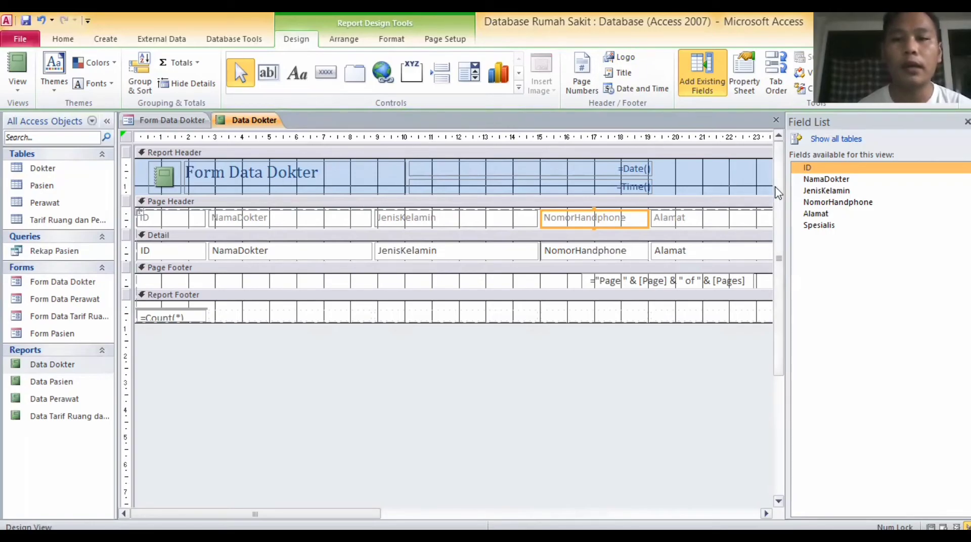
{"action": "mouse_move", "coordinate": [778, 194]}
{"action": "left_mouse_down"}
{"action": "mouse_move", "coordinate": [778, 336]}
{"action": "mouse_move", "coordinate": [778, 188]}
{"action": "left_mouse_up"}
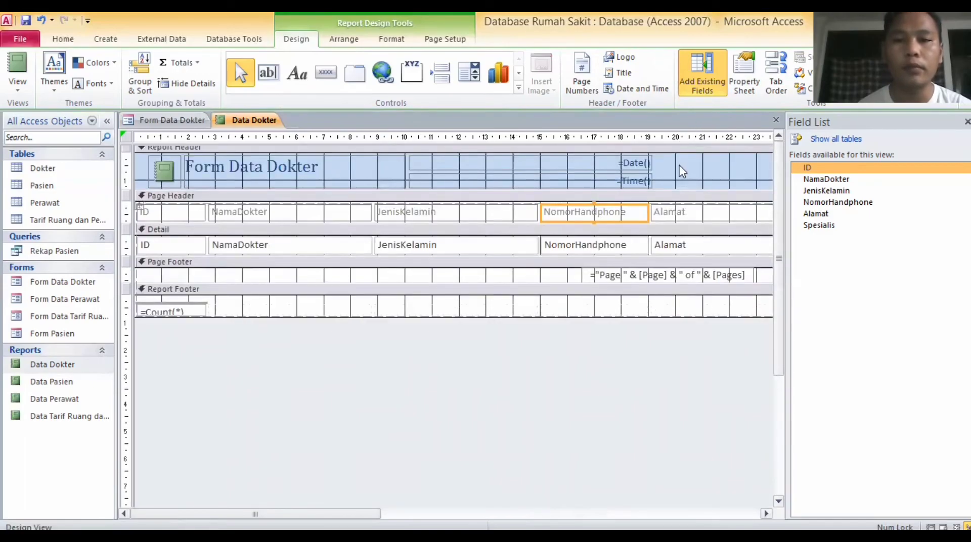
Insert logo-RSCM at the Report Header's left edge and delete the green notebook icon.
{"action": "left_click", "coordinate": [681, 171]}
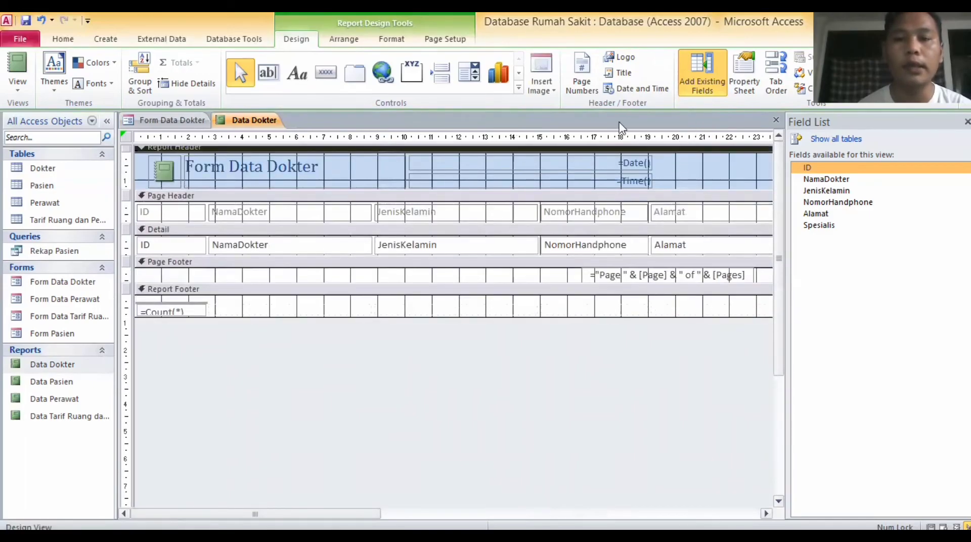
{"action": "left_click", "coordinate": [546, 96]}
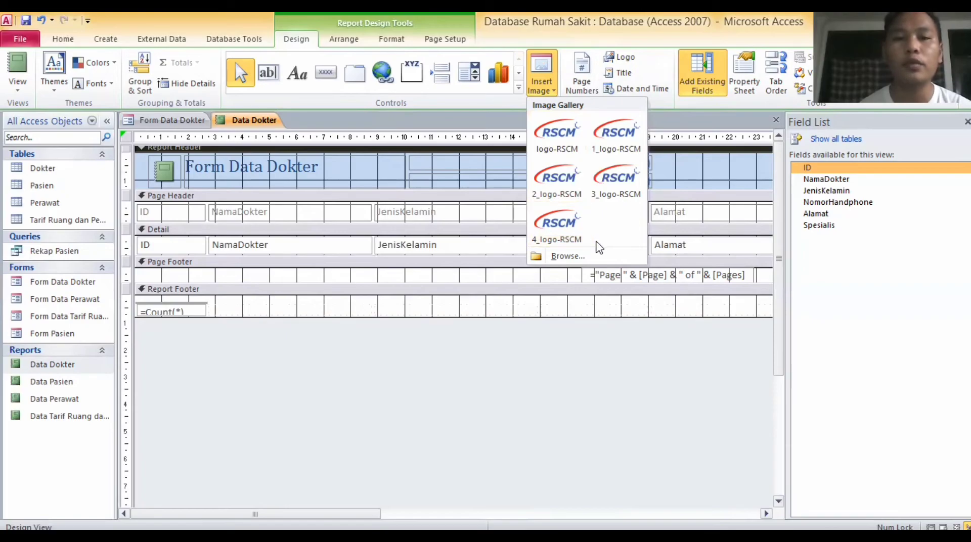
{"action": "left_click", "coordinate": [549, 130]}
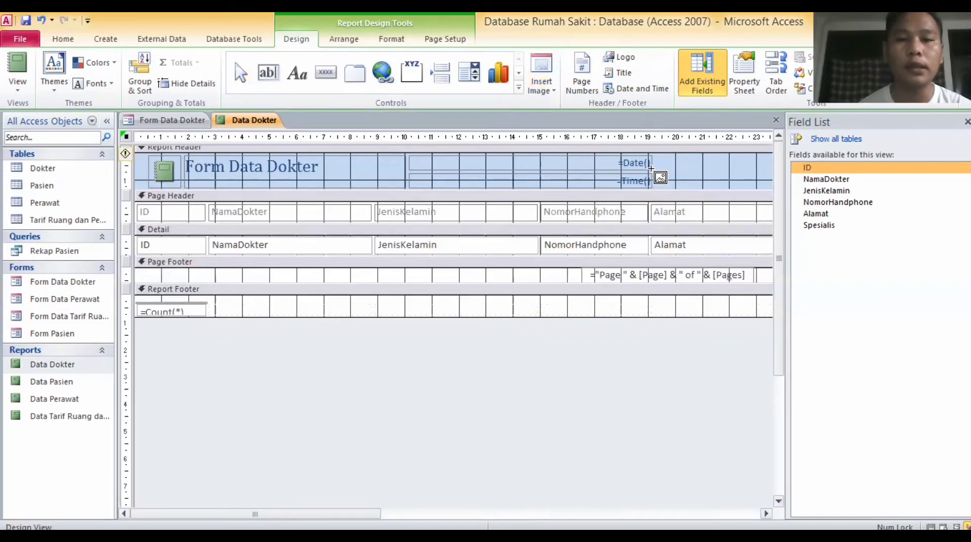
{"action": "left_click", "coordinate": [664, 183]}
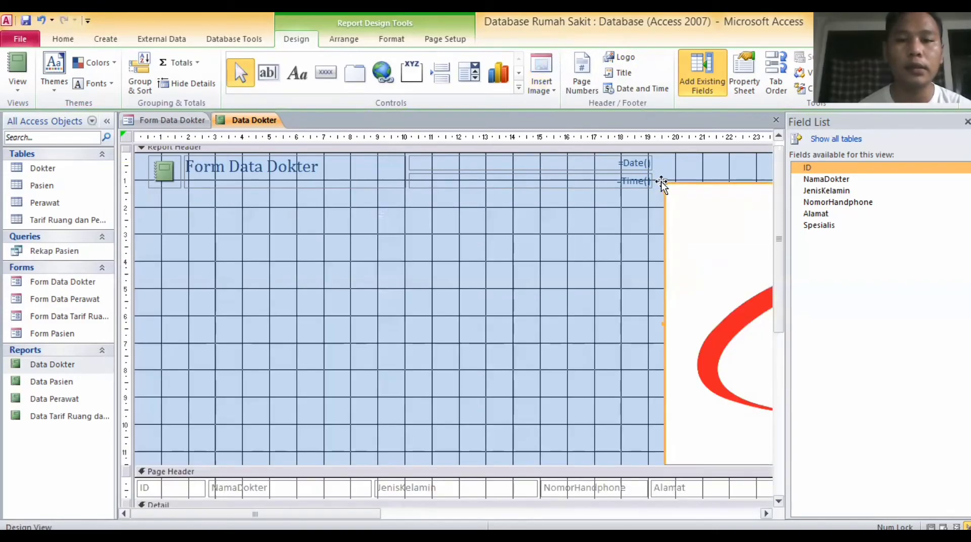
{"action": "left_click_drag", "start_coordinate": [493, 255], "coordinate": [175, 236]}
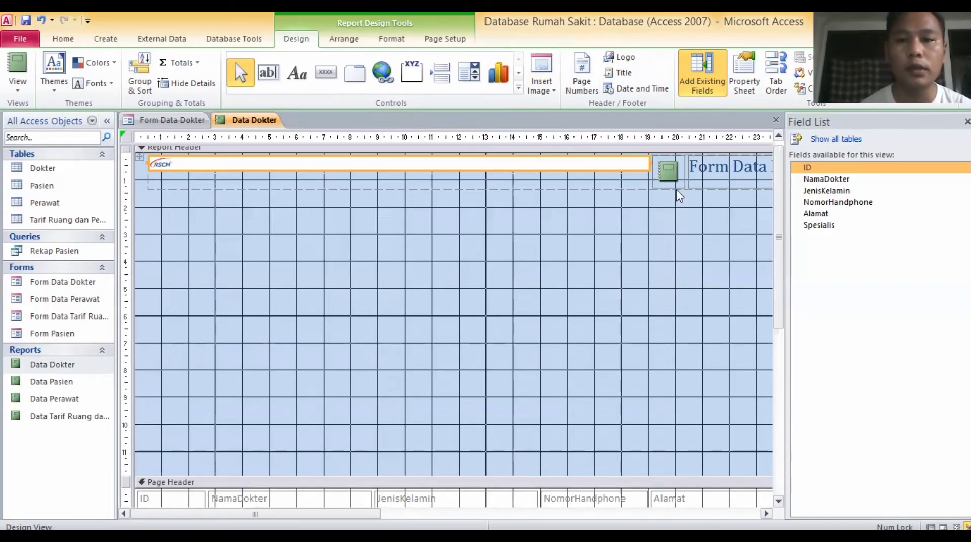
{"action": "left_click", "coordinate": [665, 179]}
{"action": "key", "text": "Delete"}
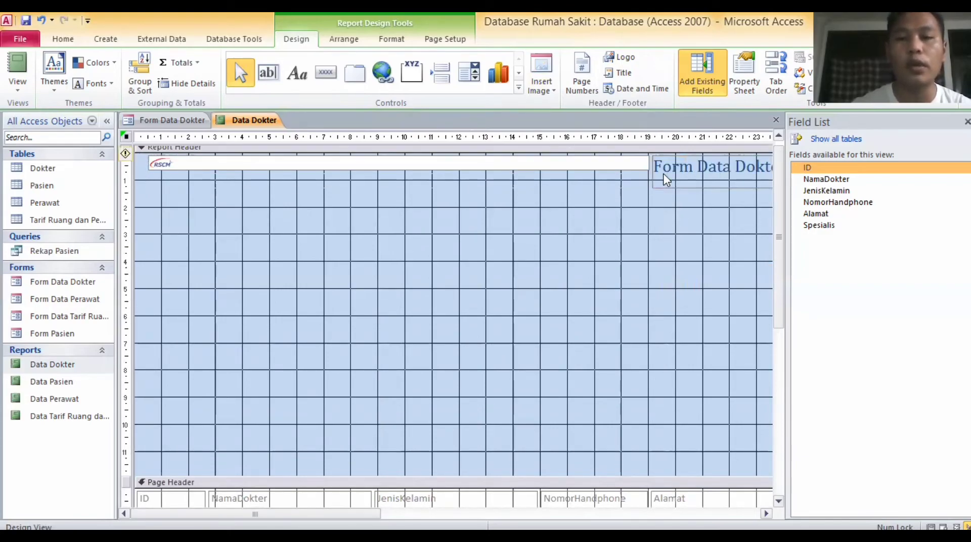
Narrow the logo beside the title, shorten the Report Header, and return to Form Data Dokter.
{"action": "left_click", "coordinate": [642, 164]}
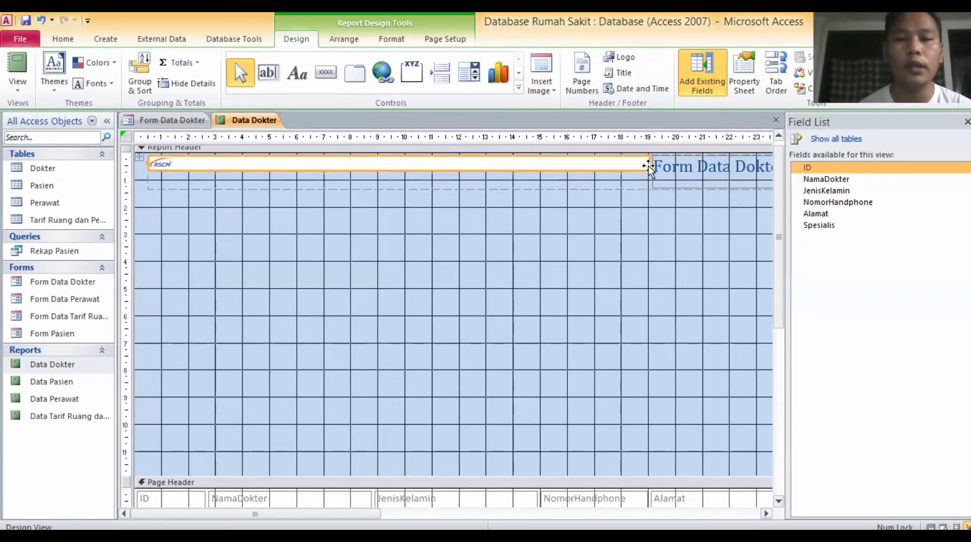
{"action": "left_click_drag", "start_coordinate": [648, 166], "coordinate": [181, 163]}
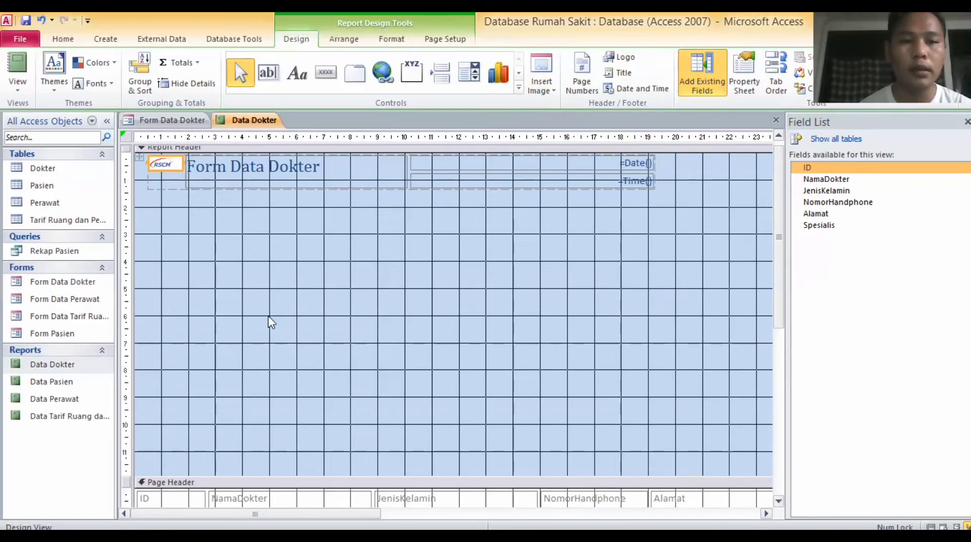
{"action": "left_click", "coordinate": [263, 483]}
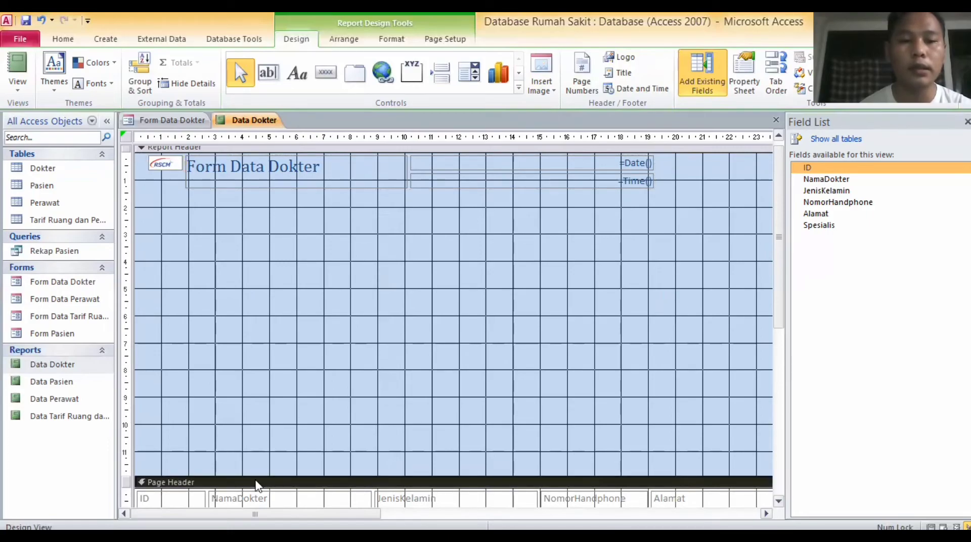
{"action": "left_click_drag", "start_coordinate": [251, 474], "coordinate": [225, 193]}
{"action": "left_click", "coordinate": [361, 358]}
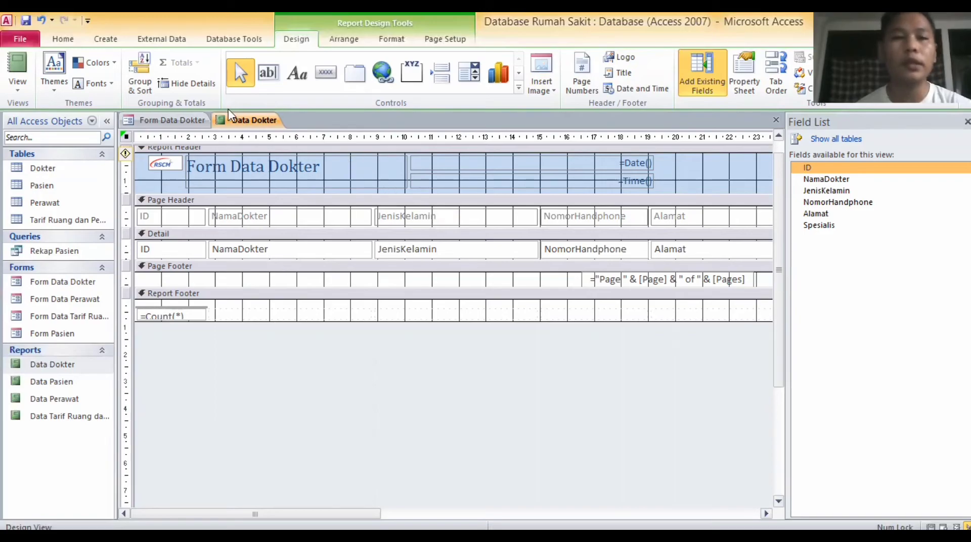
{"action": "left_click", "coordinate": [189, 123]}
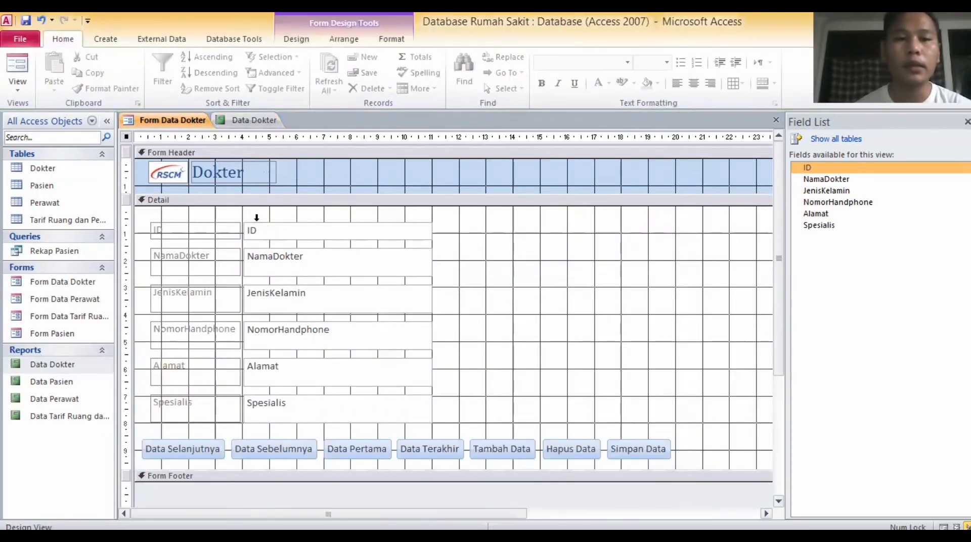
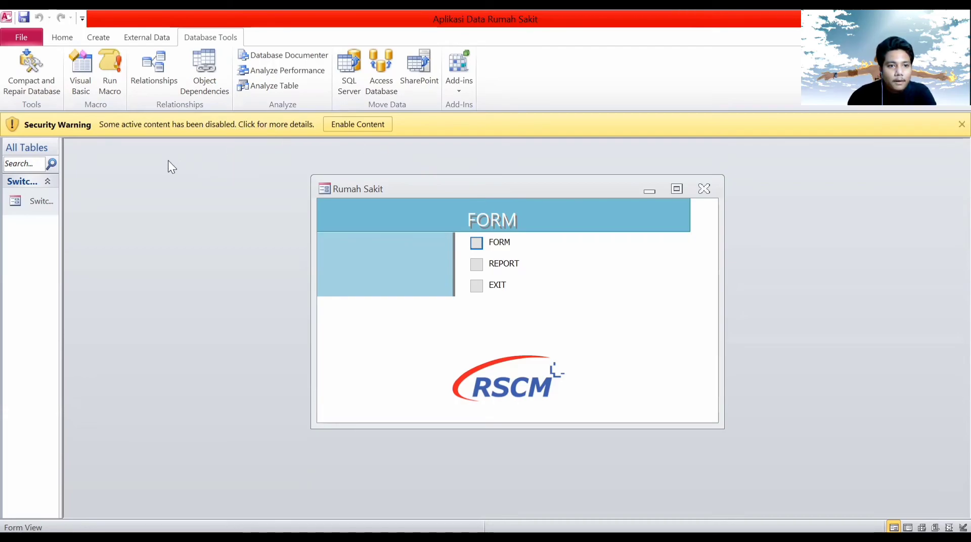
Add Switchboard Manager from All Commands to the Quick Access Toolbar and dismiss the notice.
{"action": "left_click", "coordinate": [82, 19]}
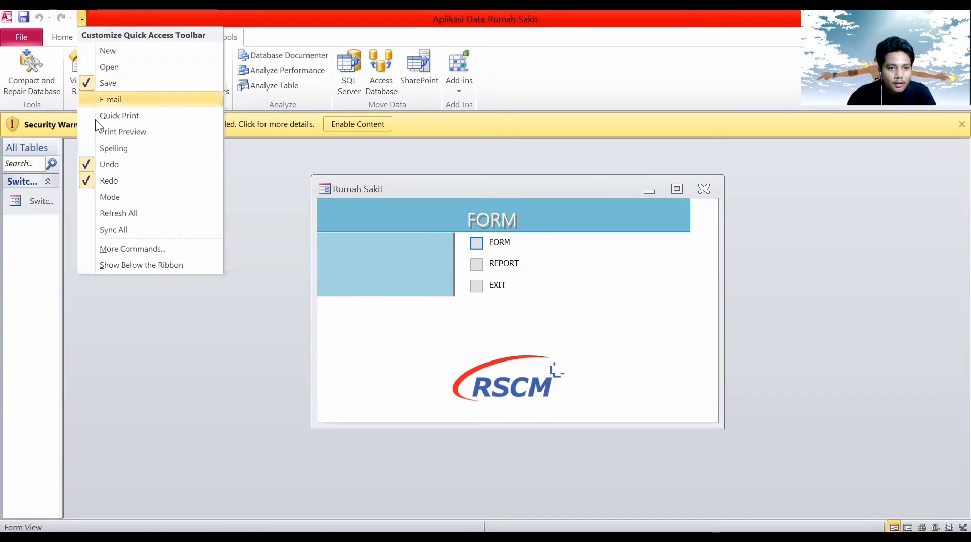
{"action": "left_click", "coordinate": [129, 253]}
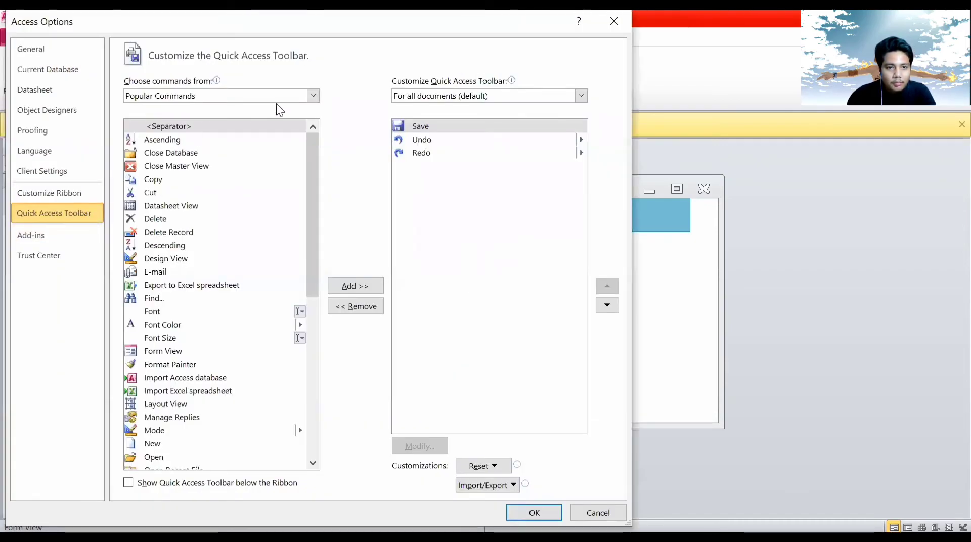
{"action": "left_click", "coordinate": [313, 96]}
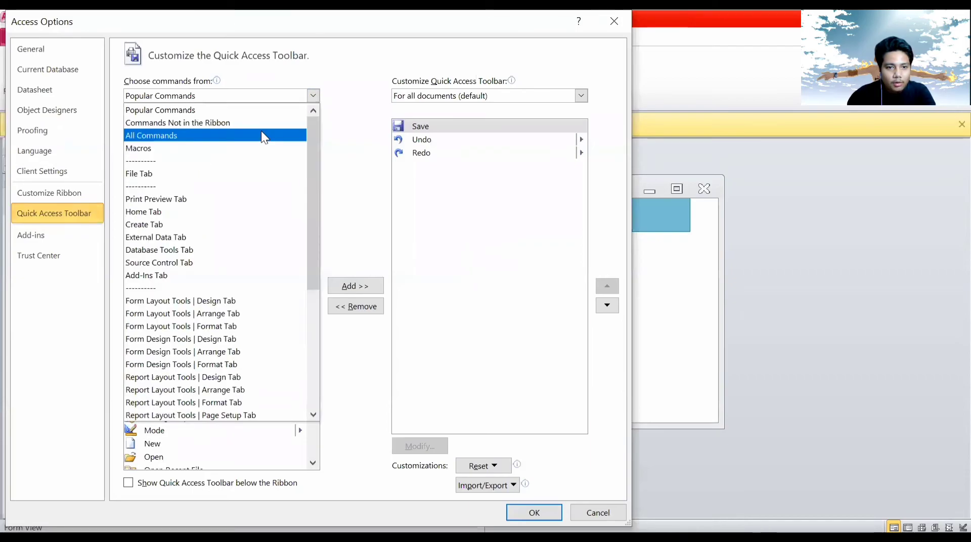
{"action": "left_click", "coordinate": [262, 135]}
{"action": "left_click_drag", "start_coordinate": [315, 148], "coordinate": [313, 444]}
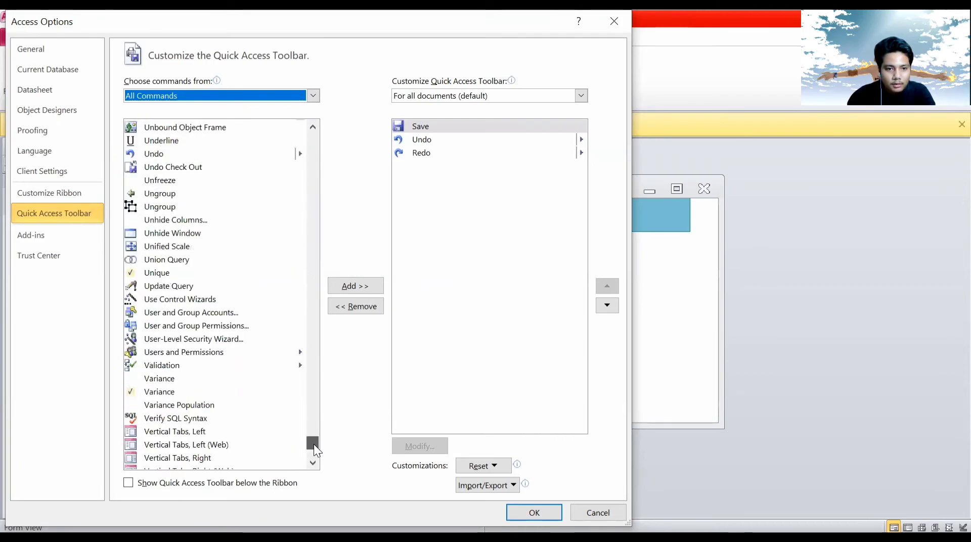
{"action": "left_click", "coordinate": [313, 124]}
{"action": "left_click", "coordinate": [313, 125]}
{"action": "left_click", "coordinate": [313, 124]}
{"action": "left_click_drag", "start_coordinate": [313, 124], "coordinate": [313, 124]}
{"action": "left_click", "coordinate": [203, 239]}
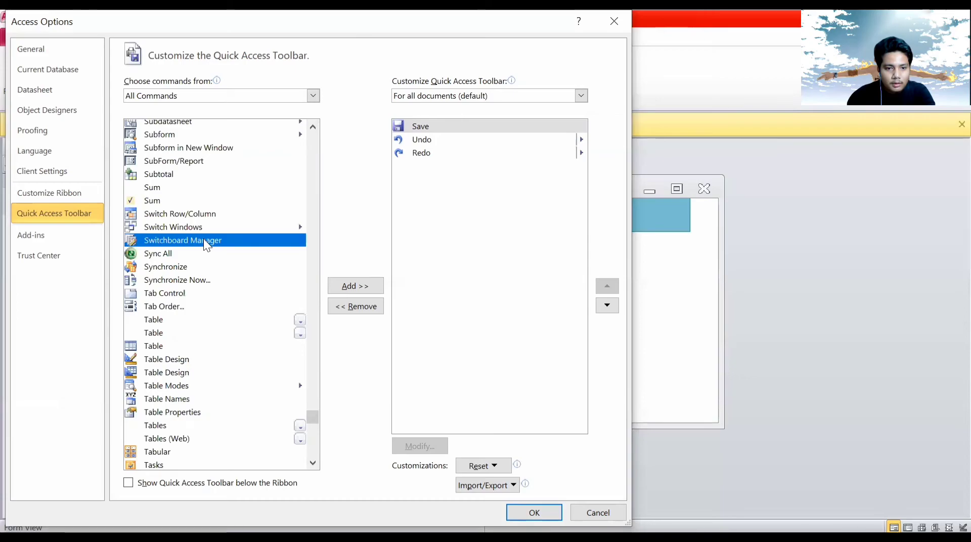
{"action": "left_click", "coordinate": [352, 286]}
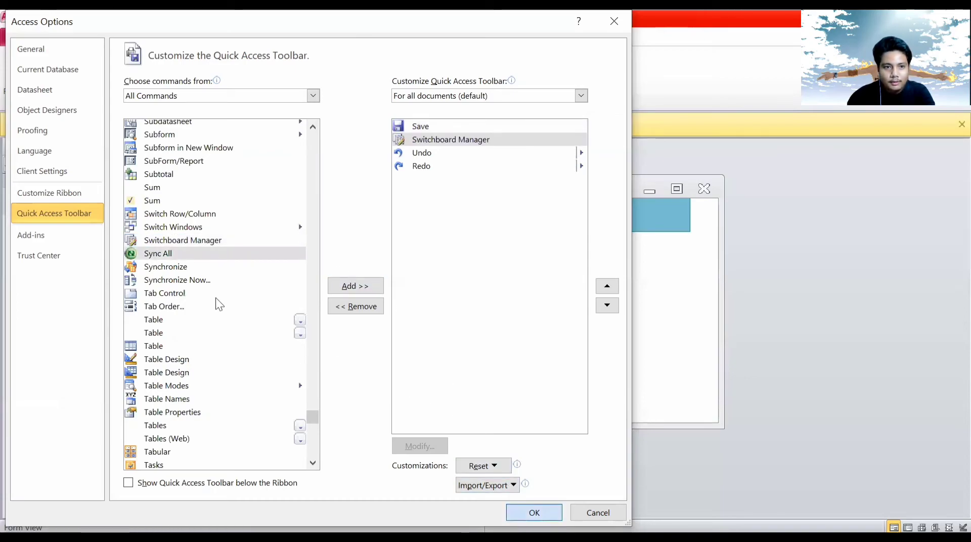
{"action": "key", "text": "Return"}
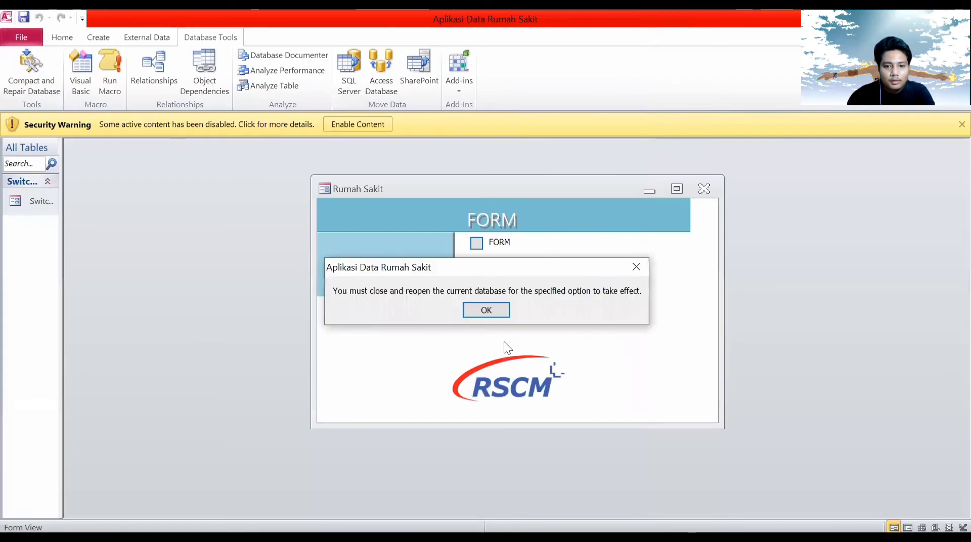
{"action": "left_click", "coordinate": [497, 308]}
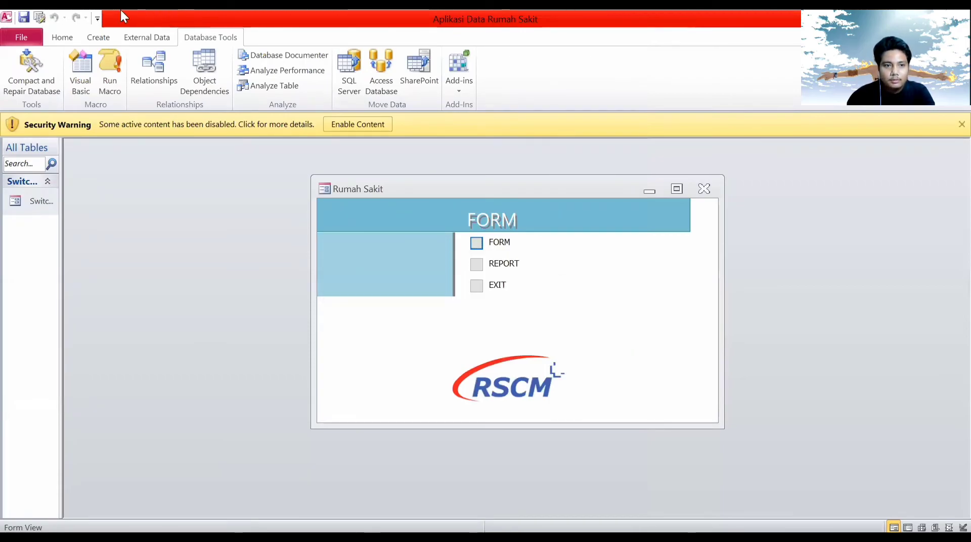
Launch Switchboard Manager from the toolbar, select the FORM page, and close it.
{"action": "left_click", "coordinate": [40, 19]}
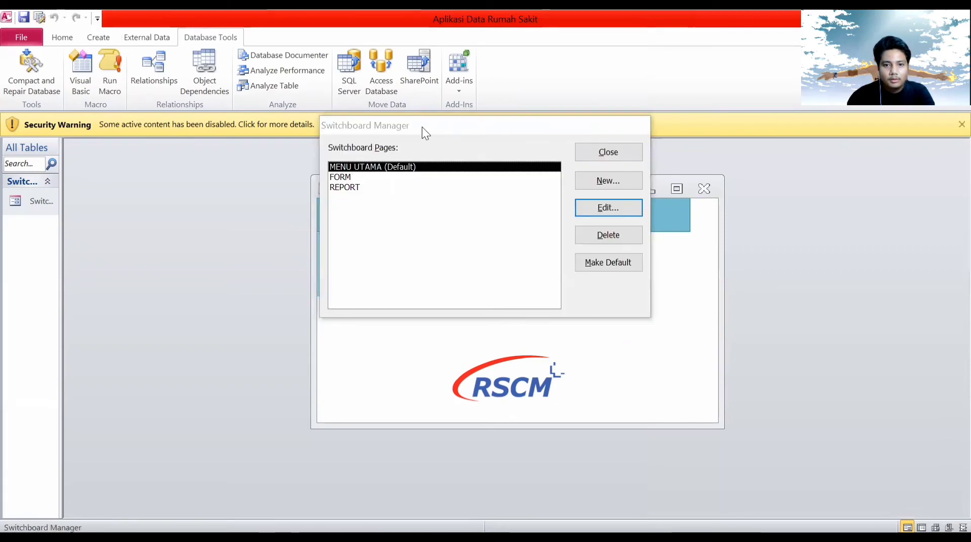
{"action": "left_click_drag", "start_coordinate": [412, 132], "coordinate": [172, 142]}
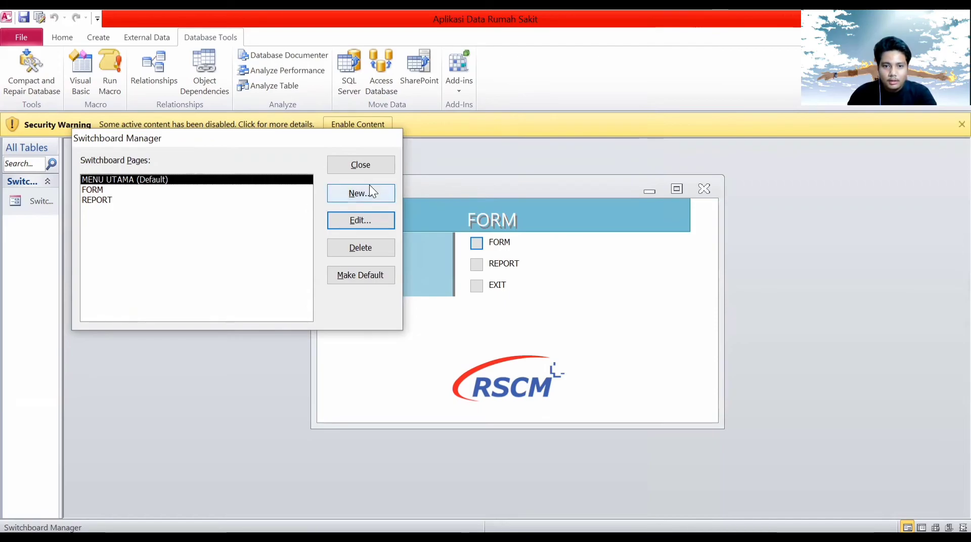
{"action": "left_click", "coordinate": [110, 191]}
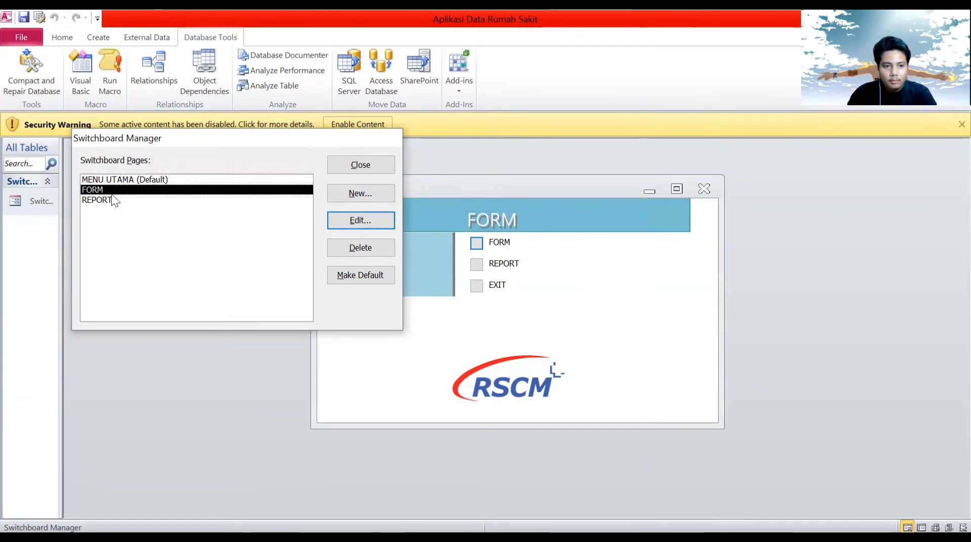
{"action": "left_click", "coordinate": [376, 170]}
Preview the FORM sub-page on the RSCM menu, exit back, and reopen Switchboard Manager.
{"action": "left_click", "coordinate": [477, 245]}
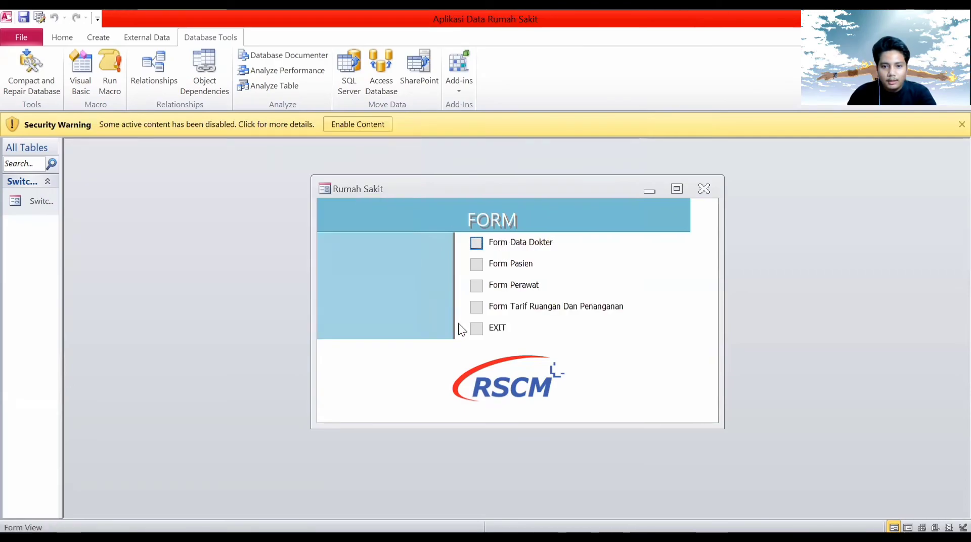
{"action": "left_click", "coordinate": [478, 329]}
{"action": "left_click", "coordinate": [41, 15]}
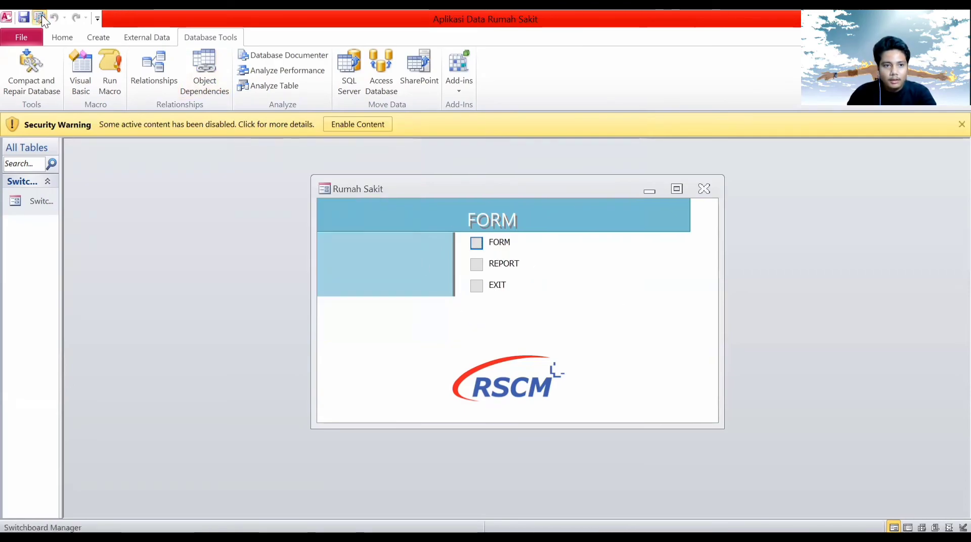
{"action": "left_click_drag", "start_coordinate": [464, 126], "coordinate": [260, 143]}
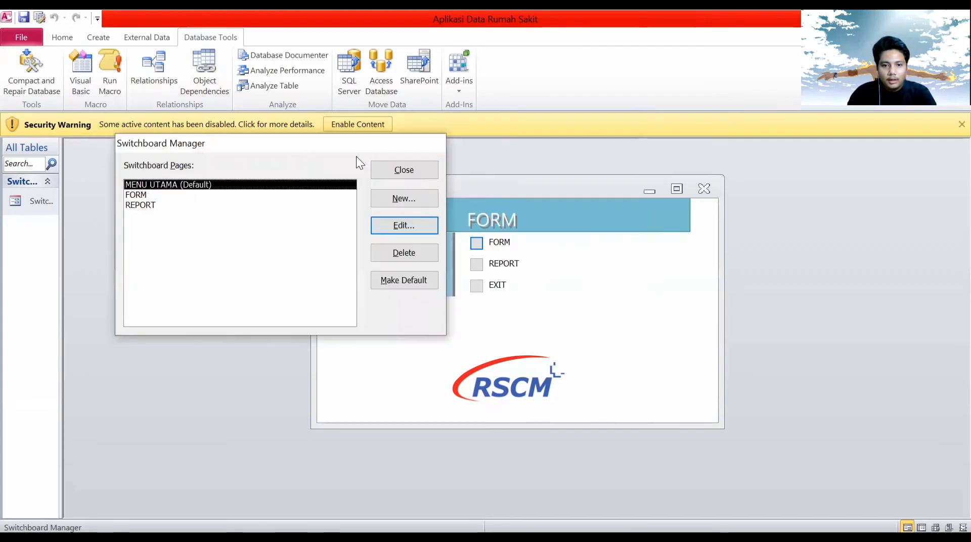
Create a new switchboard page named 'form' and open it for editing.
{"action": "left_click", "coordinate": [404, 199]}
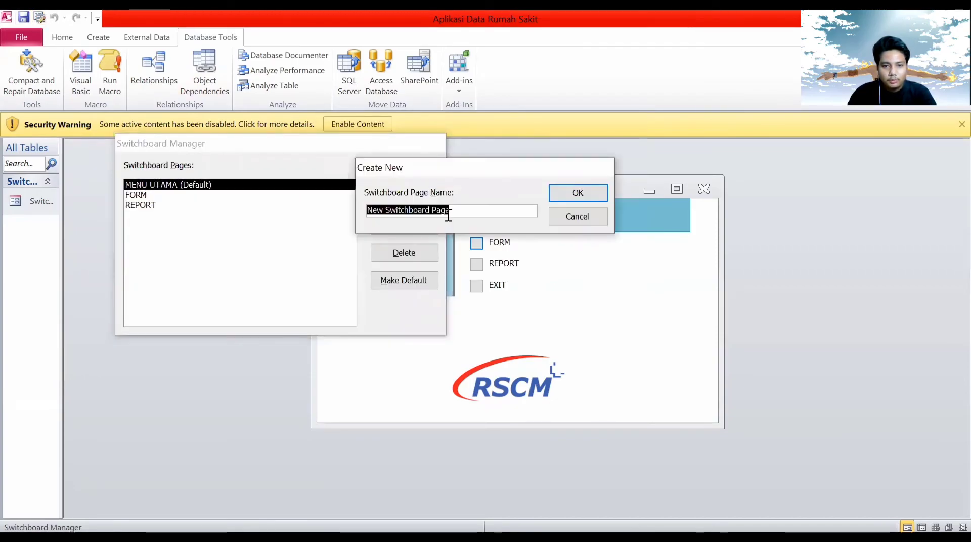
{"action": "key", "text": "BackSpace"}
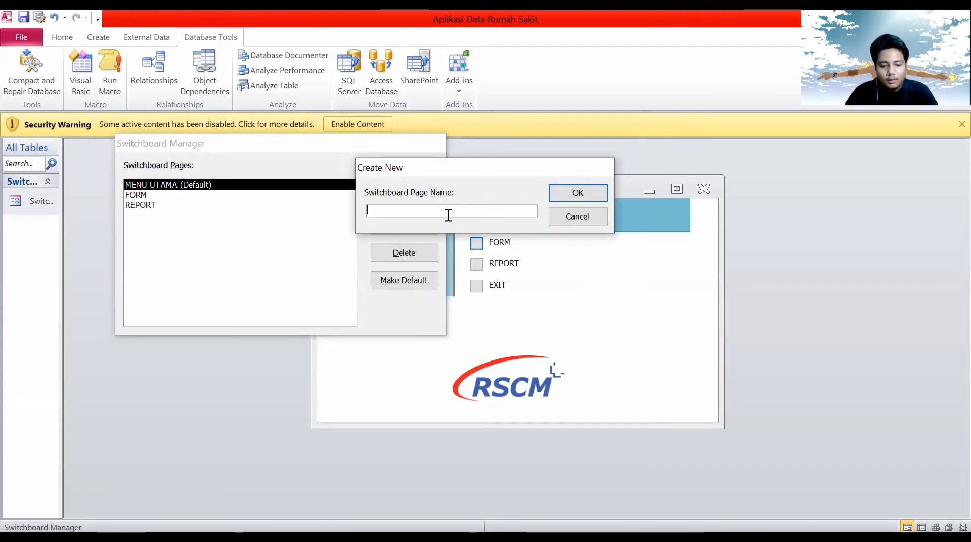
{"action": "type", "text": "form"}
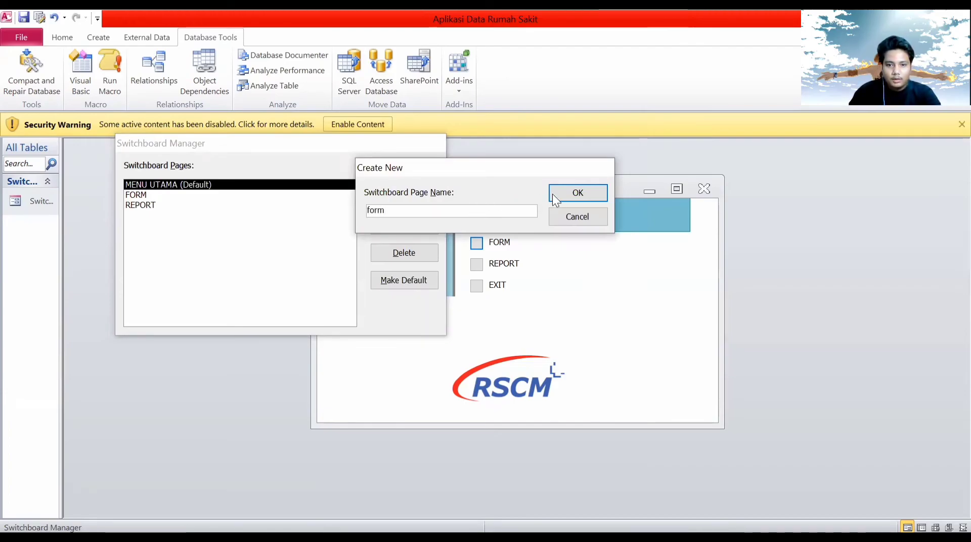
{"action": "left_click", "coordinate": [559, 192]}
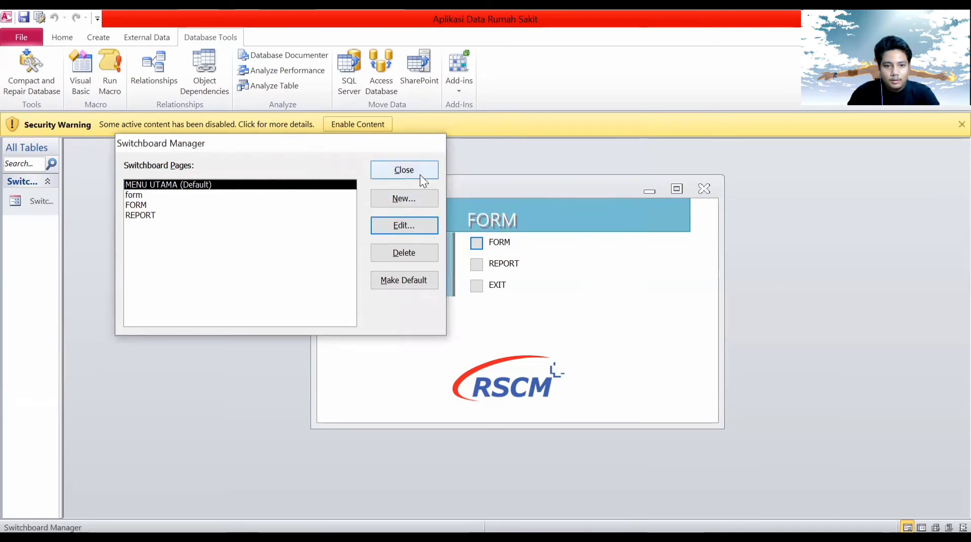
{"action": "double_click", "coordinate": [279, 195]}
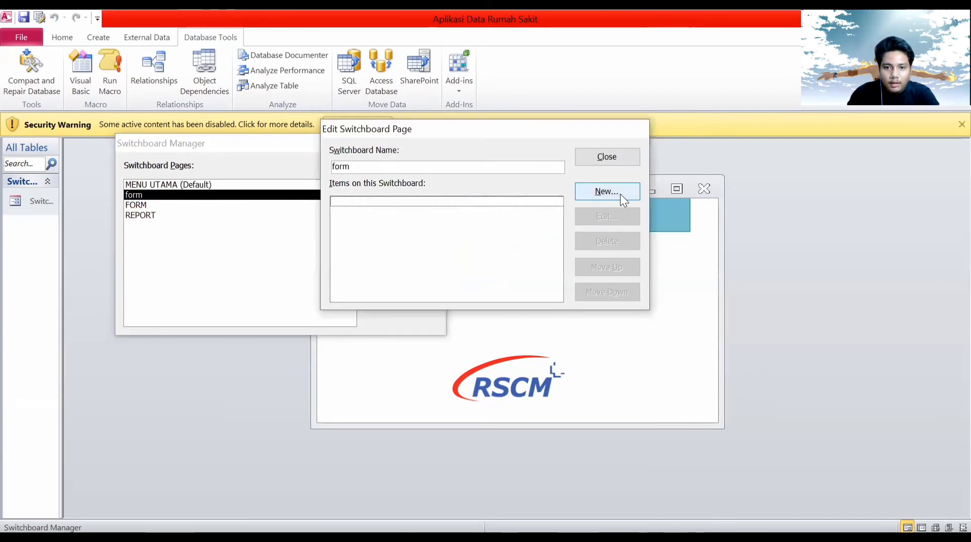
{"action": "left_click", "coordinate": [602, 157]}
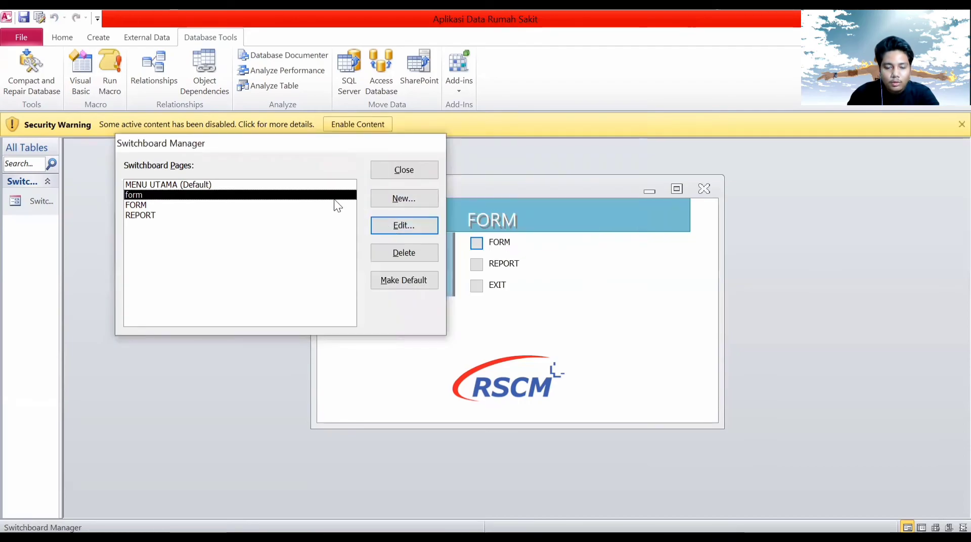
{"action": "double_click", "coordinate": [318, 196]}
{"action": "left_click", "coordinate": [597, 161]}
{"action": "left_click", "coordinate": [393, 222]}
{"action": "left_click", "coordinate": [587, 157]}
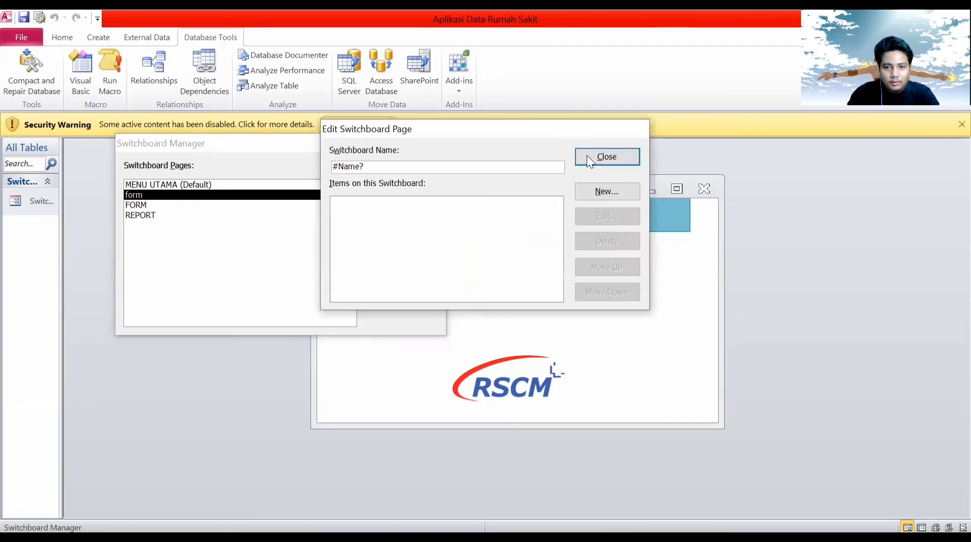
{"action": "left_click", "coordinate": [587, 156]}
{"action": "left_click", "coordinate": [403, 225]}
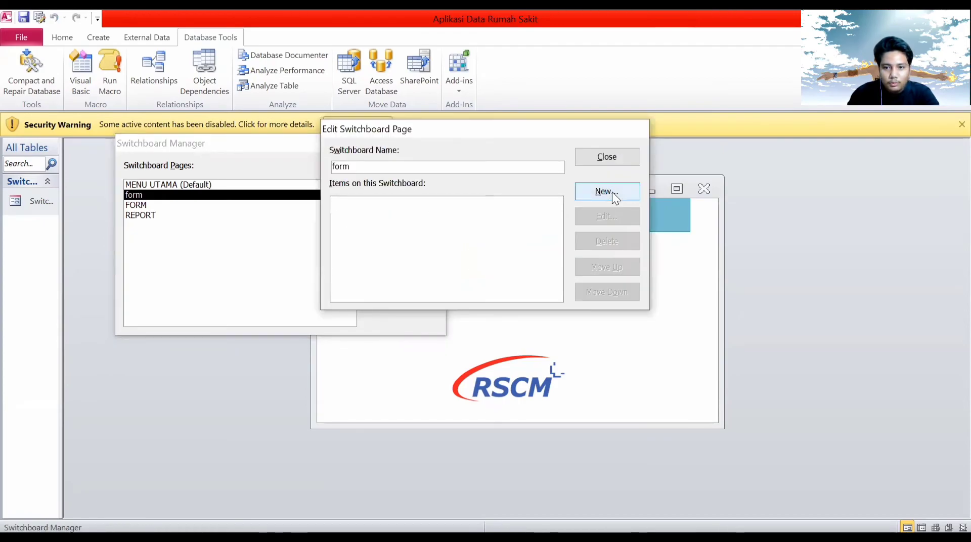
Add item 'form data dokter' opening Form Data Dokter in Edit Mode, then close the page.
{"action": "left_click", "coordinate": [610, 191]}
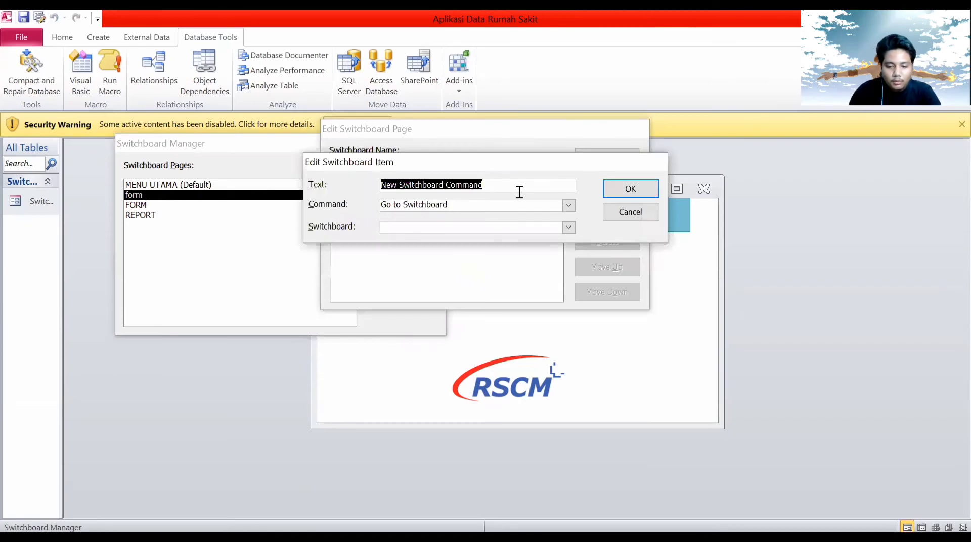
{"action": "type", "text": "form "}
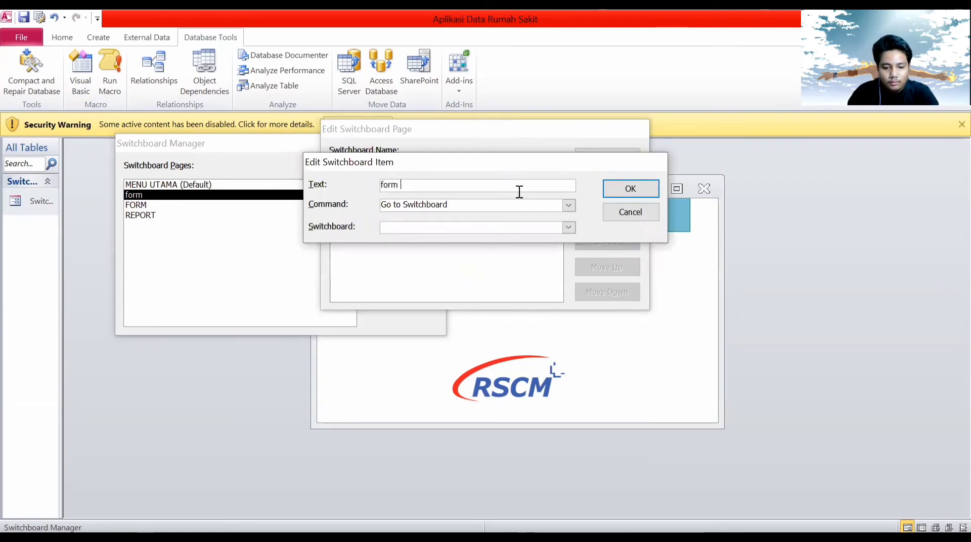
{"action": "type", "text": "data dokter"}
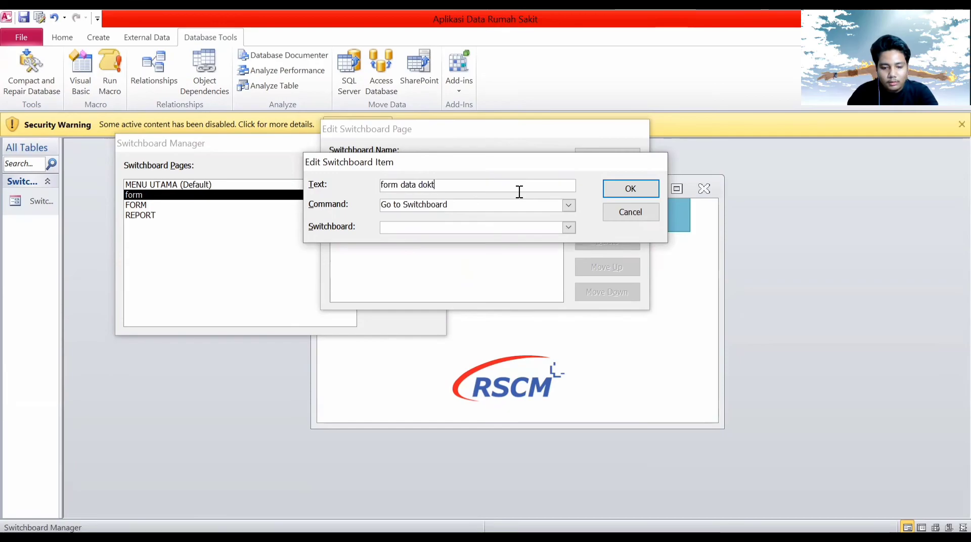
{"action": "left_click", "coordinate": [568, 205]}
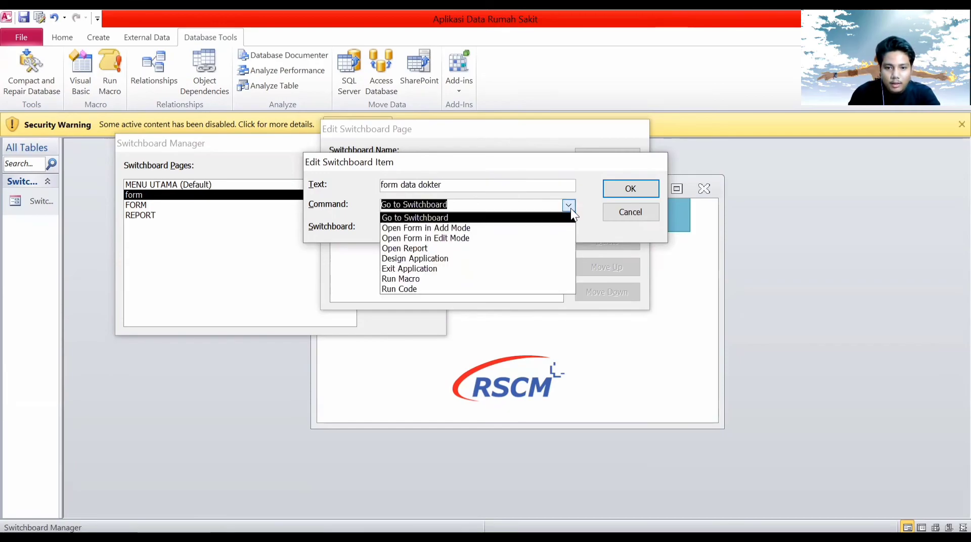
{"action": "left_click", "coordinate": [545, 238]}
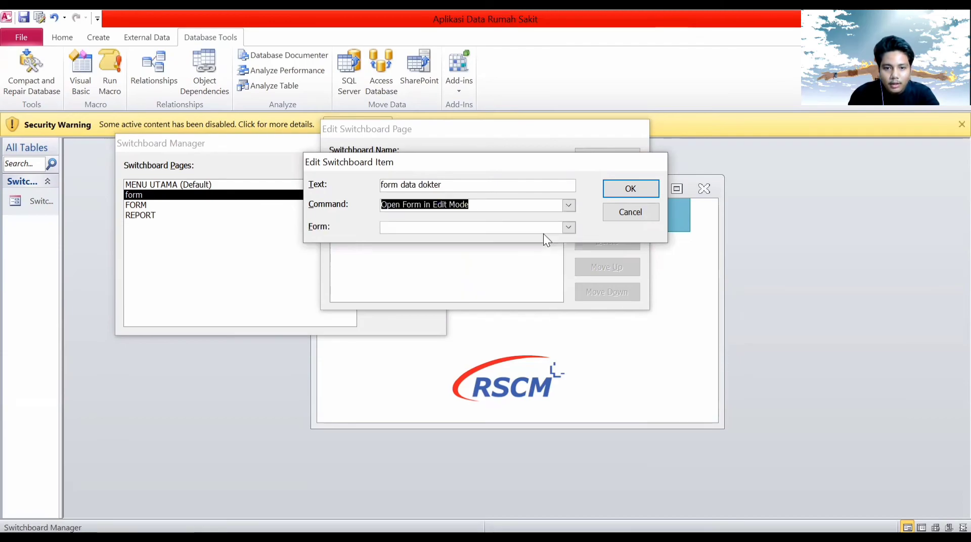
{"action": "left_click", "coordinate": [568, 227]}
{"action": "left_click", "coordinate": [518, 241]}
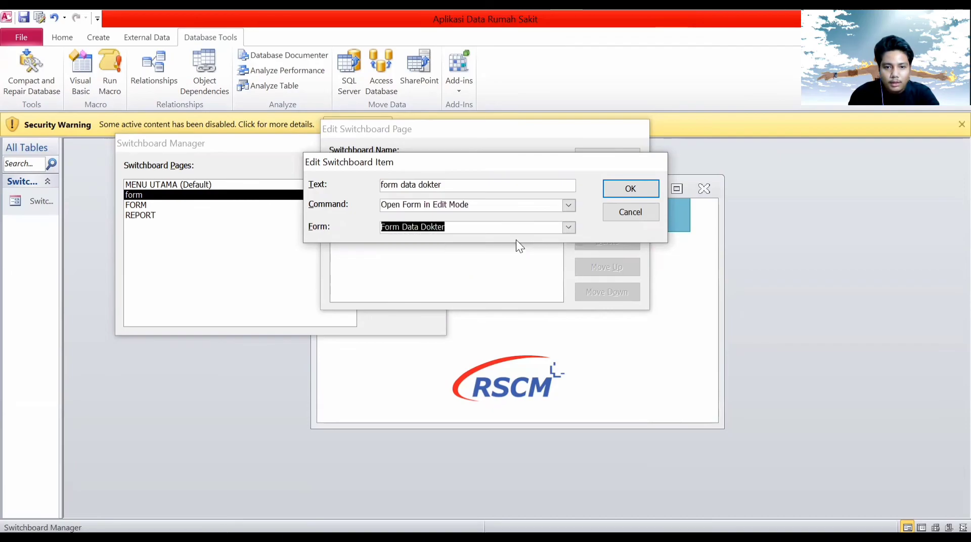
{"action": "left_click", "coordinate": [648, 190]}
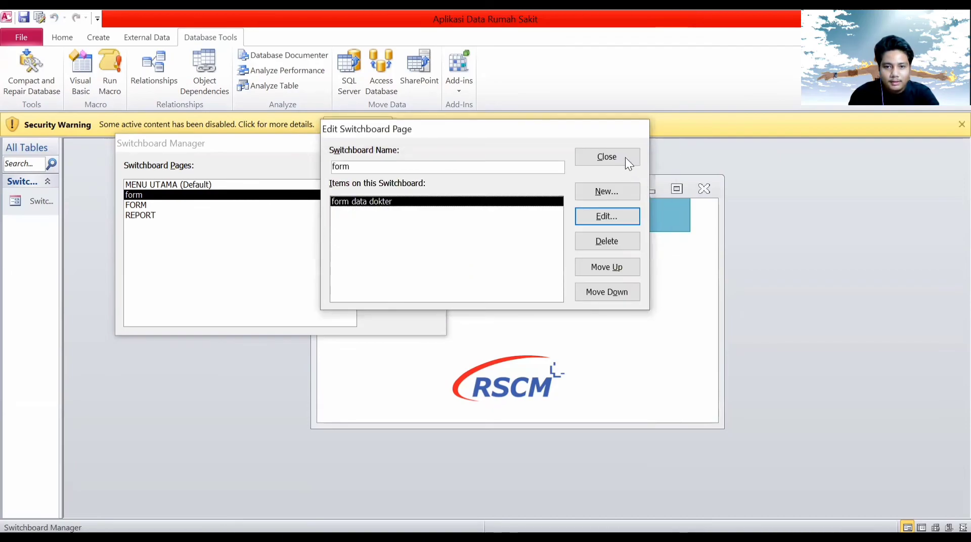
{"action": "left_click", "coordinate": [624, 156]}
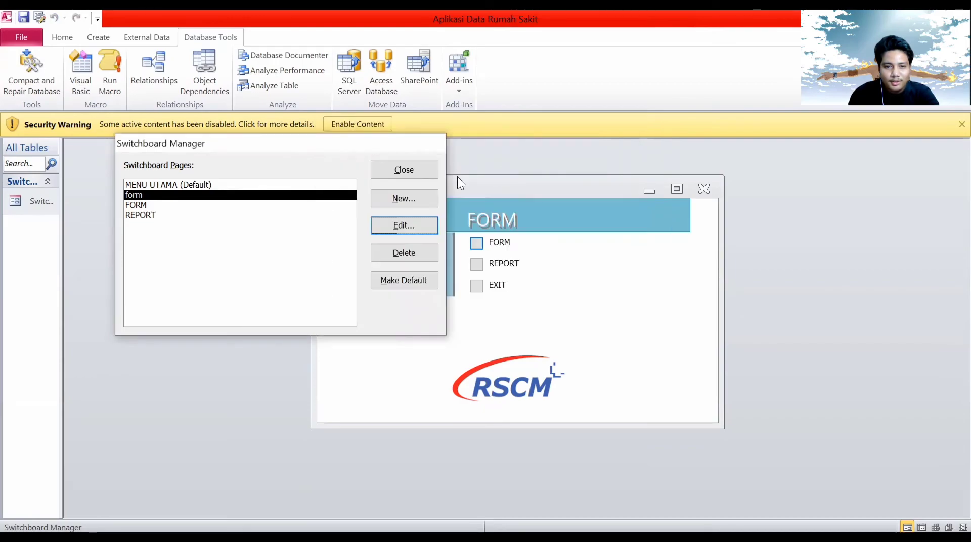
{"action": "left_click", "coordinate": [414, 172]}
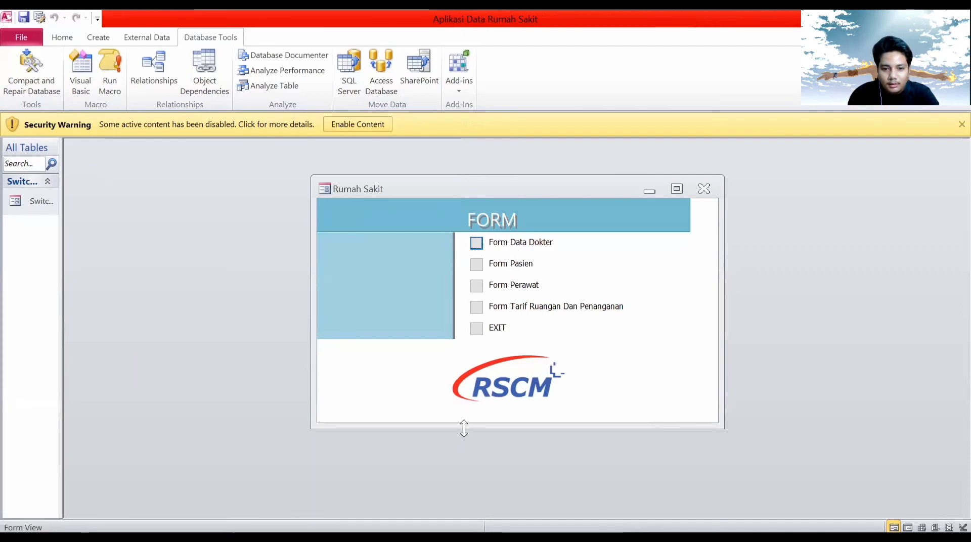
{"action": "left_click", "coordinate": [476, 244]}
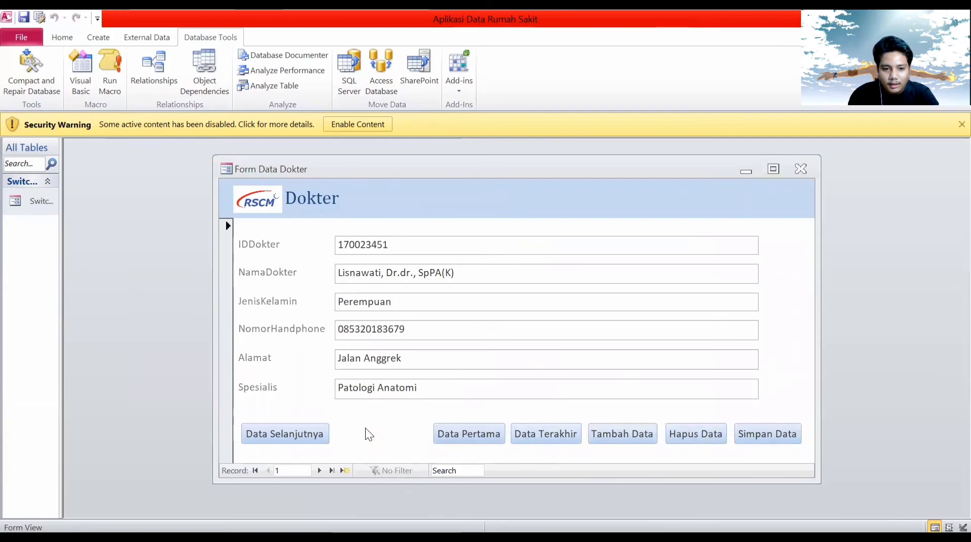
{"action": "left_click_drag", "start_coordinate": [620, 168], "coordinate": [474, 154]}
{"action": "left_click", "coordinate": [659, 158]}
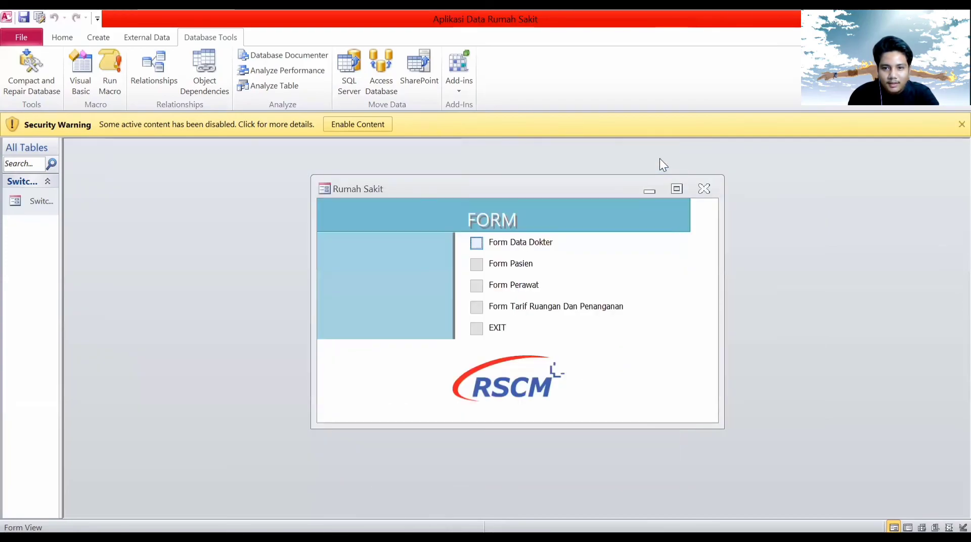
{"action": "left_click", "coordinate": [481, 334]}
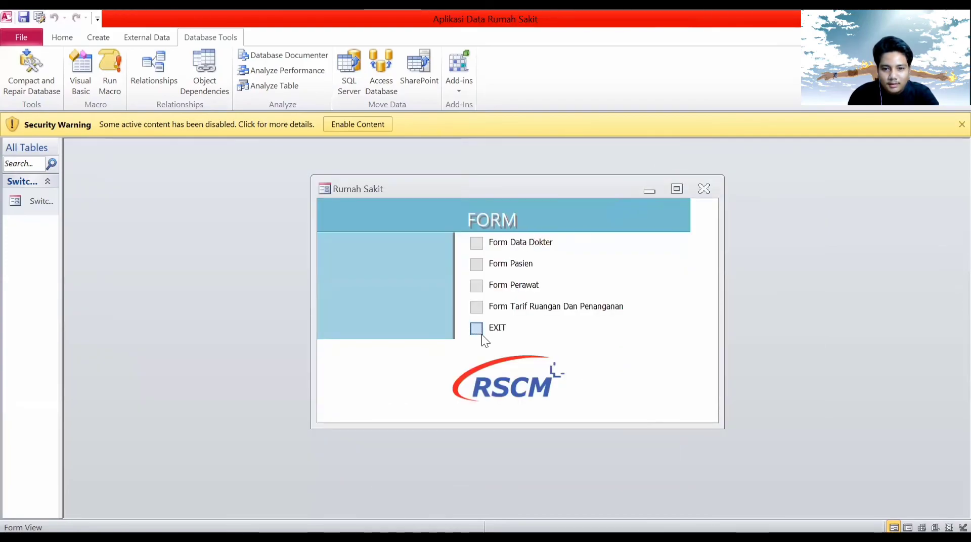
{"action": "left_click", "coordinate": [39, 18]}
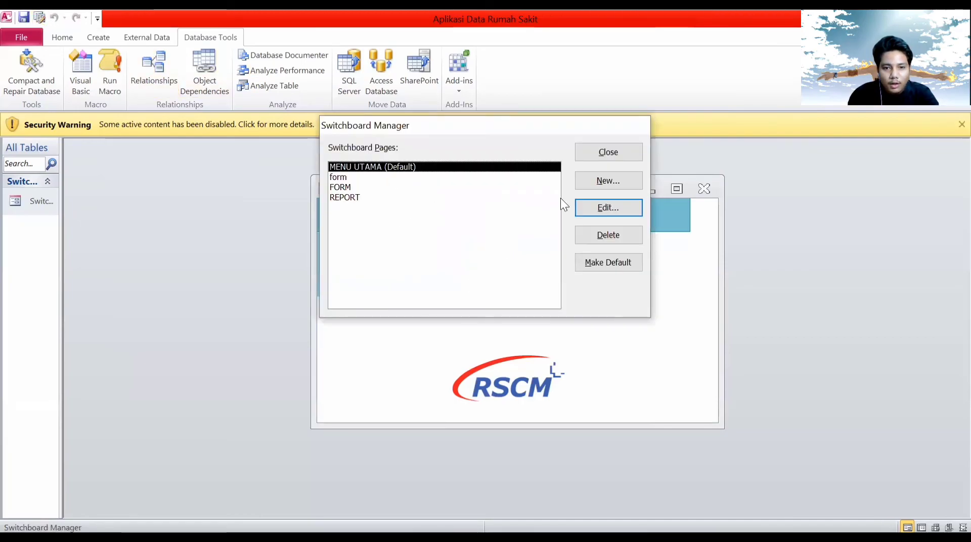
Create a new switchboard page named 'report'.
{"action": "left_click", "coordinate": [619, 180]}
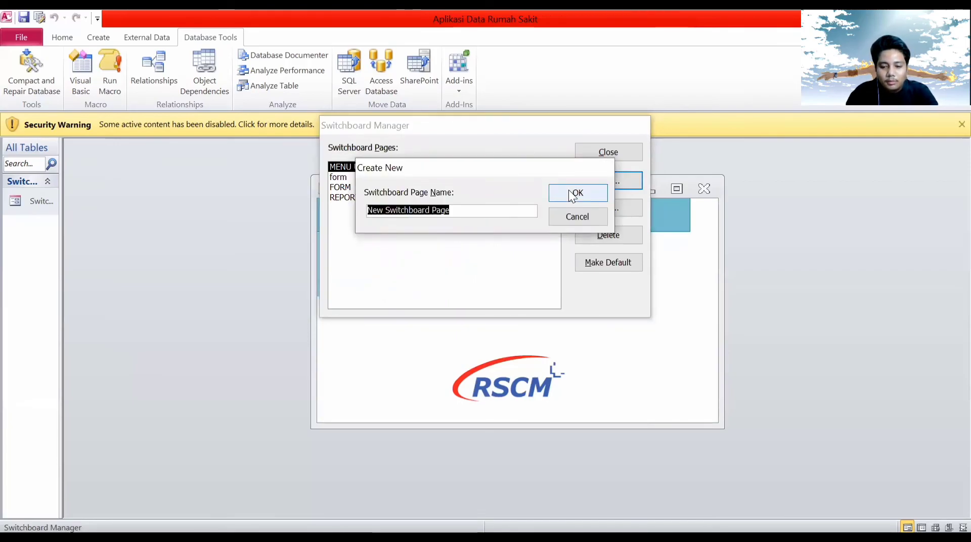
{"action": "type", "text": "repp"}
{"action": "key", "text": "BackSpace"}
{"action": "type", "text": "ort"}
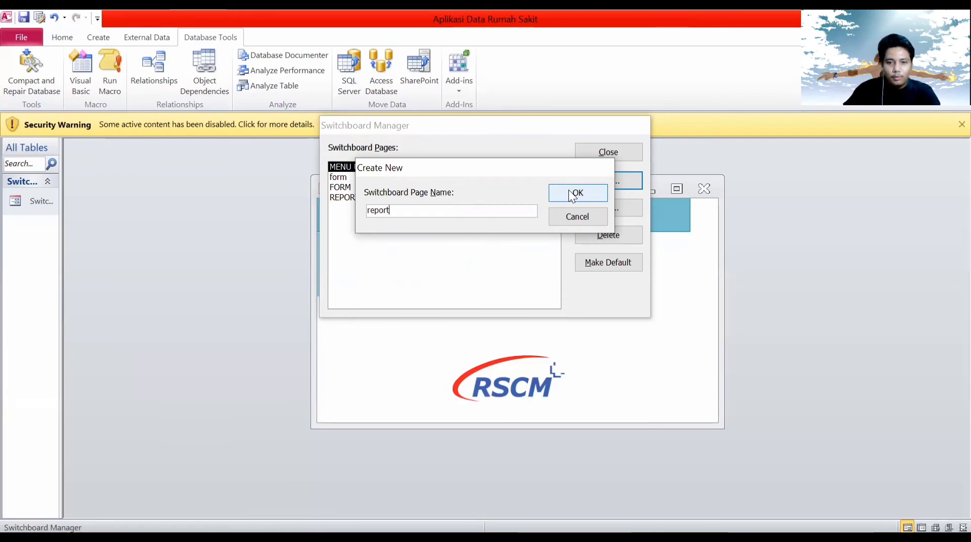
{"action": "left_click", "coordinate": [568, 192]}
{"action": "left_click", "coordinate": [601, 181]}
{"action": "left_click", "coordinate": [566, 220]}
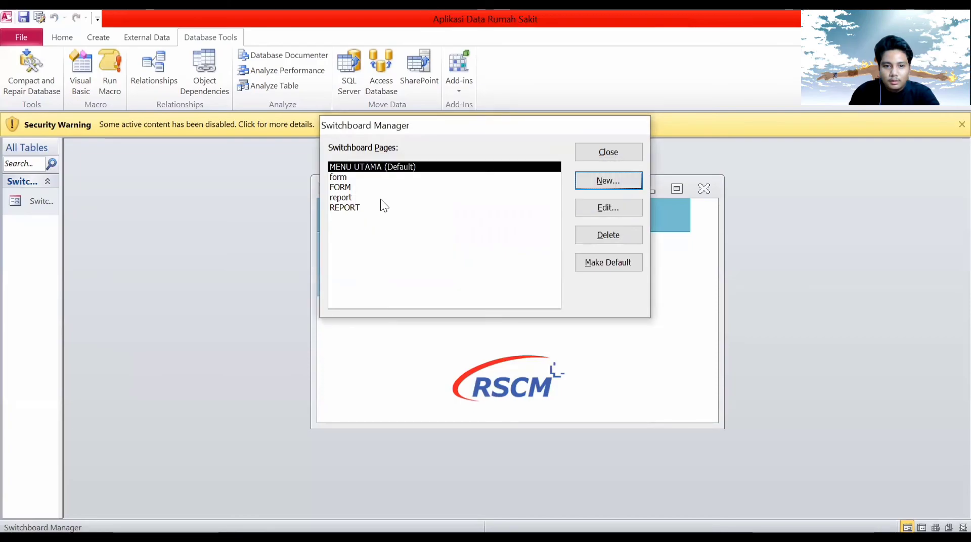
{"action": "left_click", "coordinate": [414, 197]}
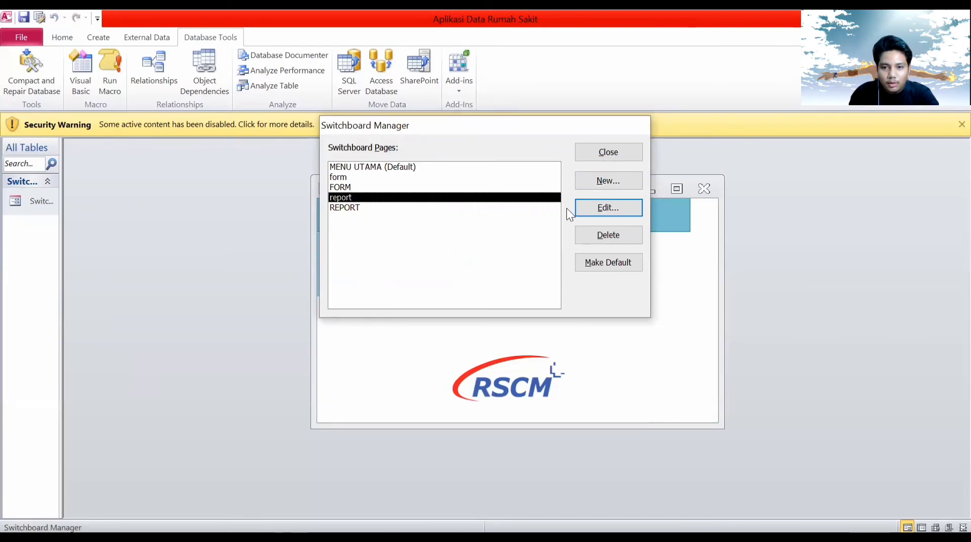
{"action": "left_click", "coordinate": [344, 189]}
{"action": "left_click", "coordinate": [350, 178]}
{"action": "left_click", "coordinate": [363, 187]}
{"action": "left_click", "coordinate": [367, 196]}
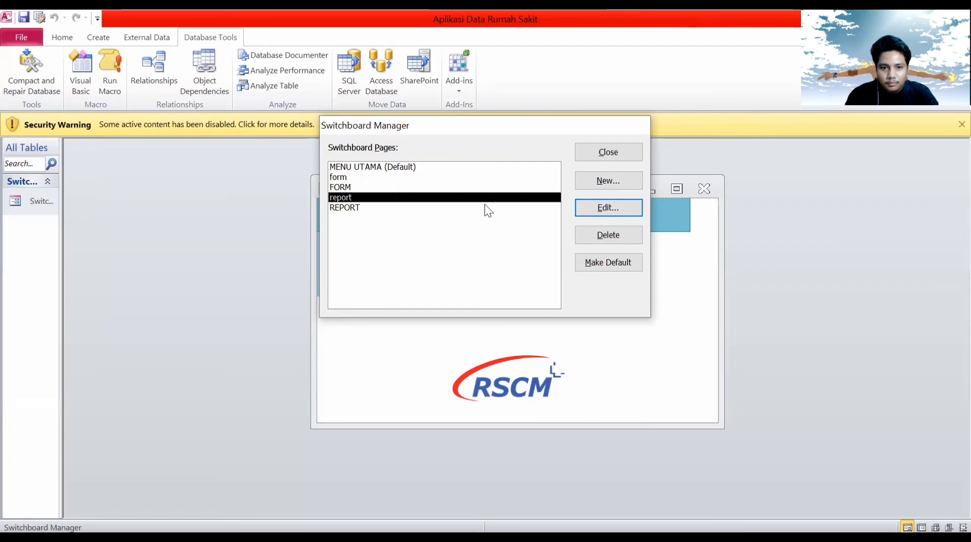
Open the report page for editing and add a new item labelled 'data dokter'.
{"action": "double_click", "coordinate": [466, 199]}
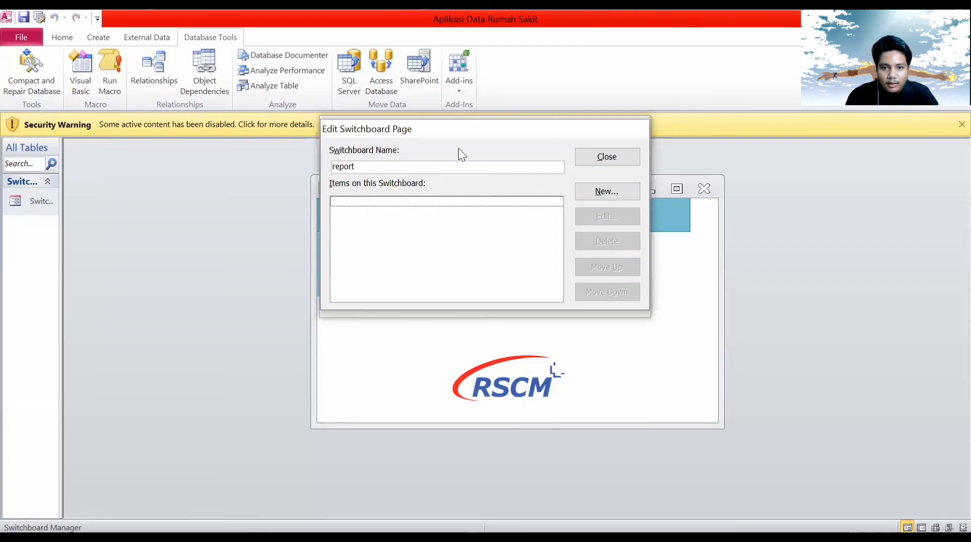
{"action": "left_click_drag", "start_coordinate": [478, 124], "coordinate": [306, 134]}
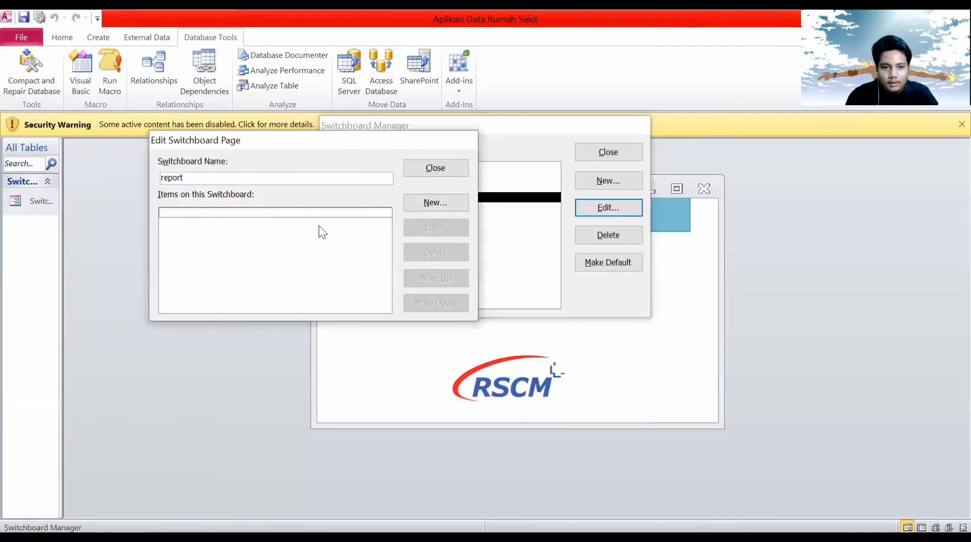
{"action": "left_click", "coordinate": [436, 201]}
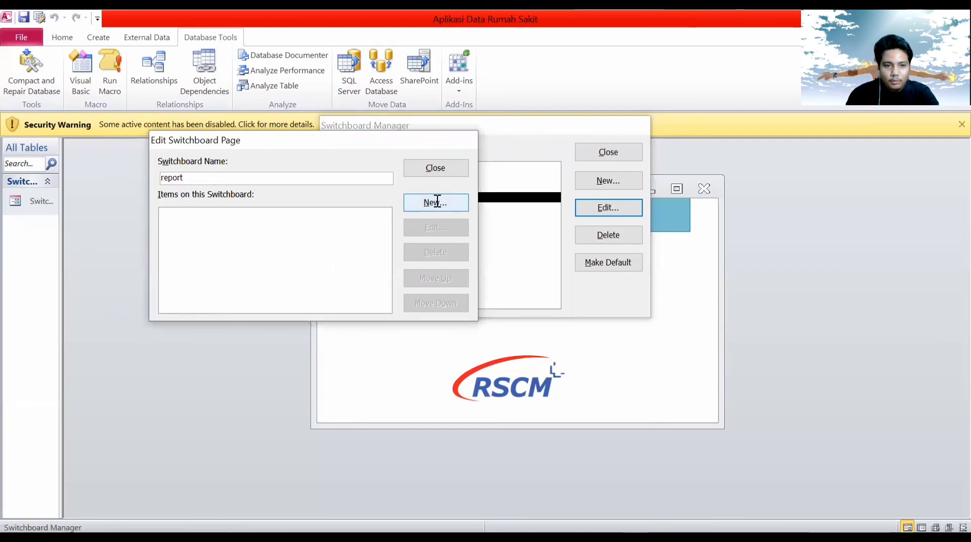
{"action": "type", "text": "laporan dokte"}
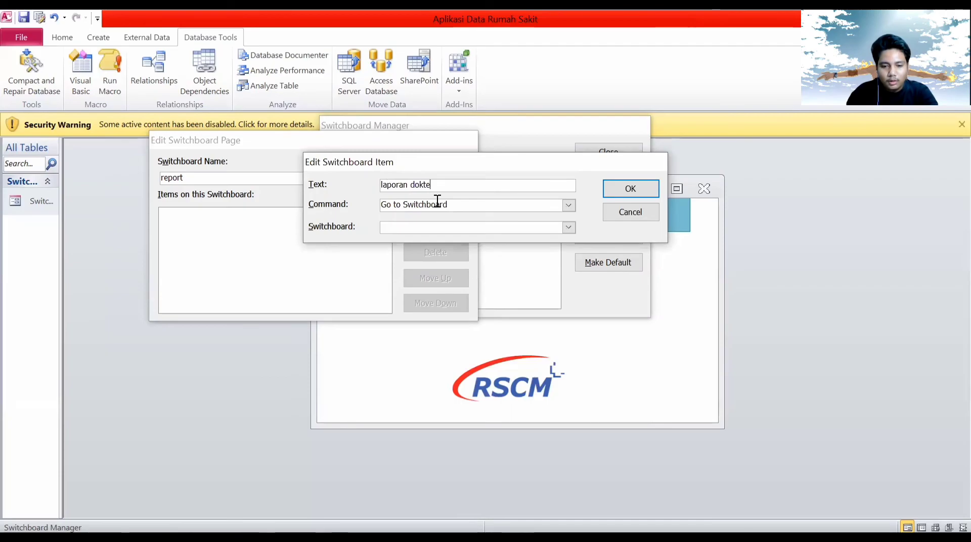
{"action": "key", "text": "BackSpace"}
{"action": "key", "text": "BackSpace"}
{"action": "key", "text": "BackSpace"}
{"action": "key", "text": "BackSpace"}
{"action": "key", "text": "BackSpace"}
{"action": "key", "text": "BackSpace"}
{"action": "key", "text": "BackSpace"}
{"action": "key", "text": "BackSpace"}
{"action": "key", "text": "BackSpace"}
{"action": "key", "text": "BackSpace"}
{"action": "key", "text": "BackSpace"}
{"action": "key", "text": "BackSpace"}
{"action": "type", "text": "data doket"}
{"action": "key", "text": "BackSpace"}
{"action": "key", "text": "BackSpace"}
{"action": "type", "text": "ter"}
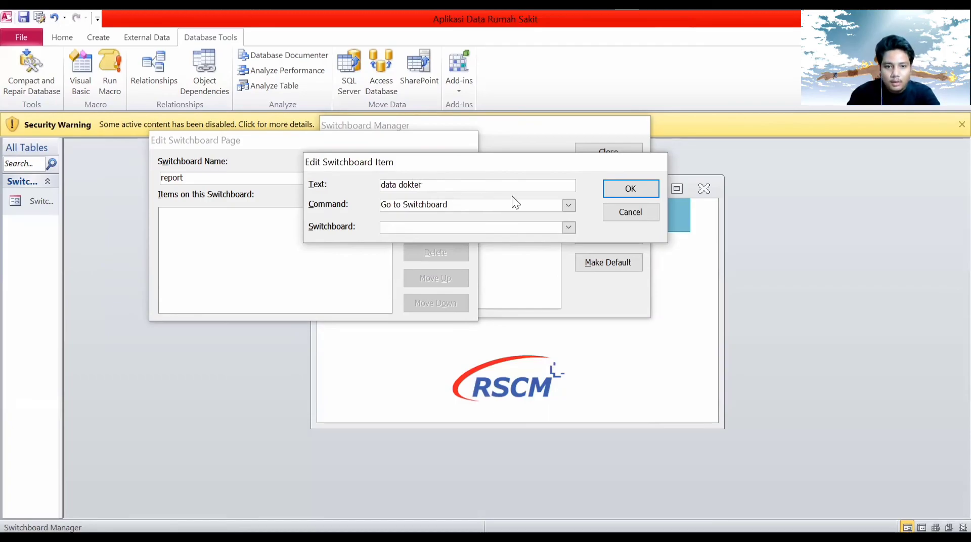
Set the item's command to Open Report with report Data Dokter, then close the page.
{"action": "left_click", "coordinate": [566, 205]}
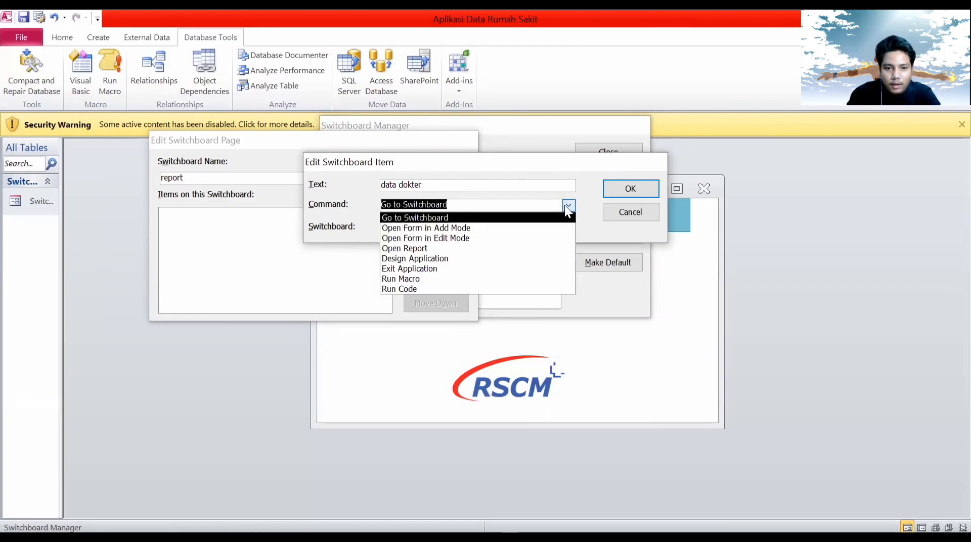
{"action": "left_click", "coordinate": [534, 238]}
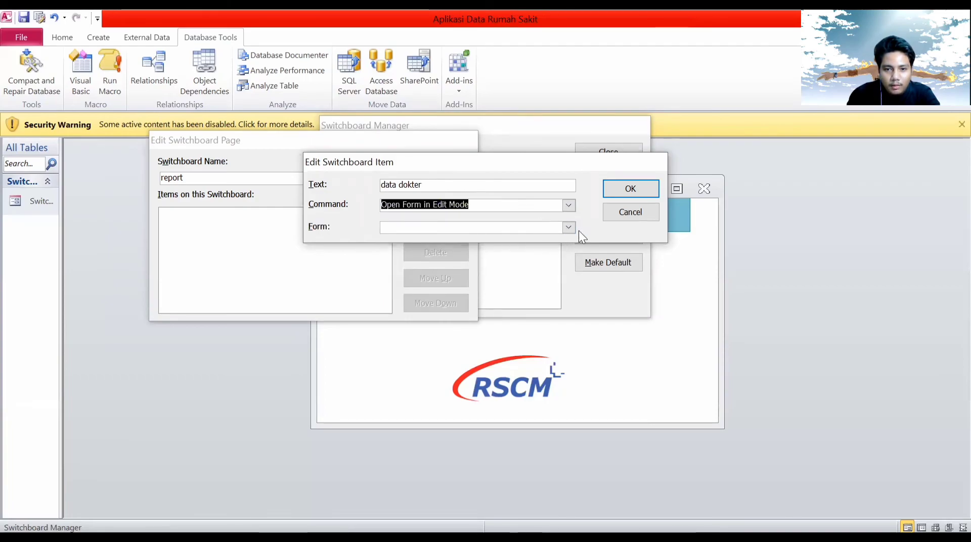
{"action": "left_click", "coordinate": [568, 205]}
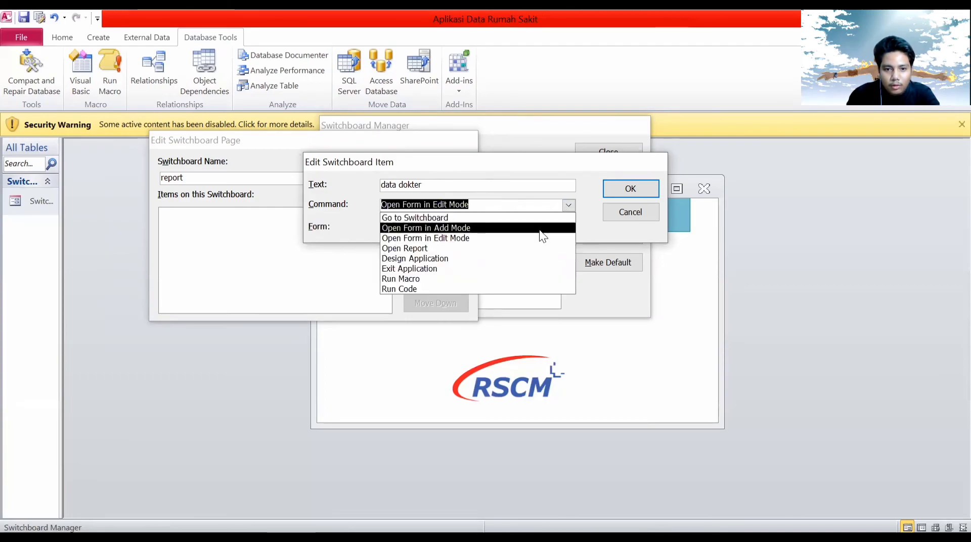
{"action": "left_click", "coordinate": [539, 230]}
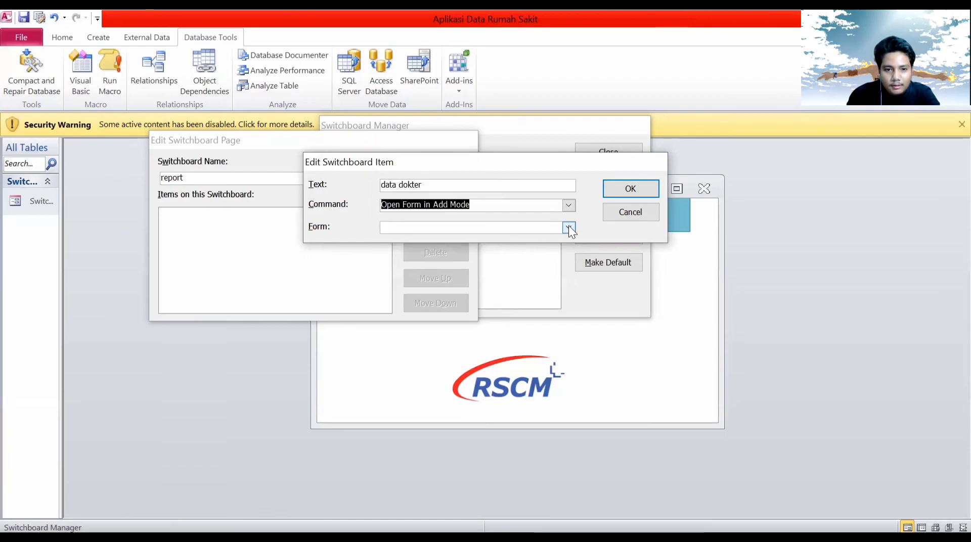
{"action": "left_click", "coordinate": [568, 226]}
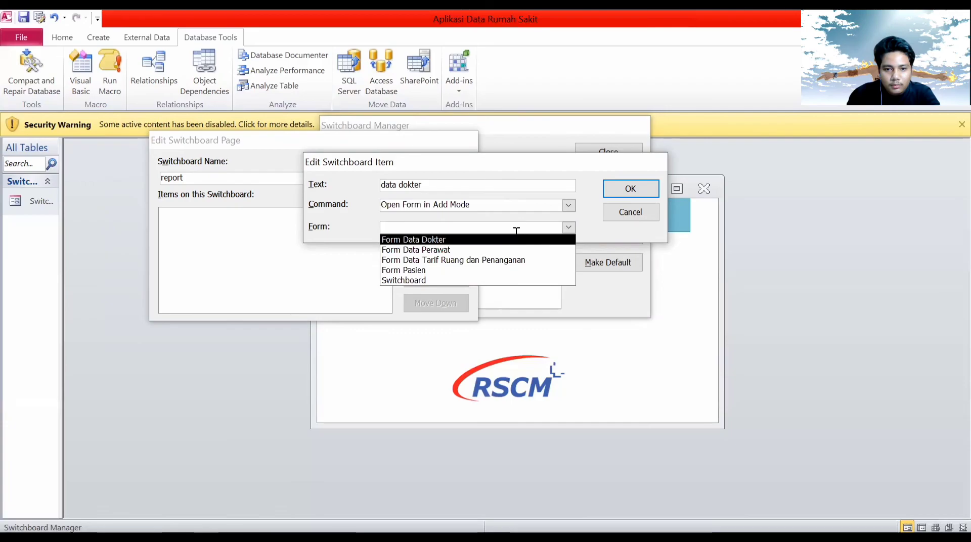
{"action": "left_click", "coordinate": [568, 206]}
{"action": "left_click", "coordinate": [568, 205]}
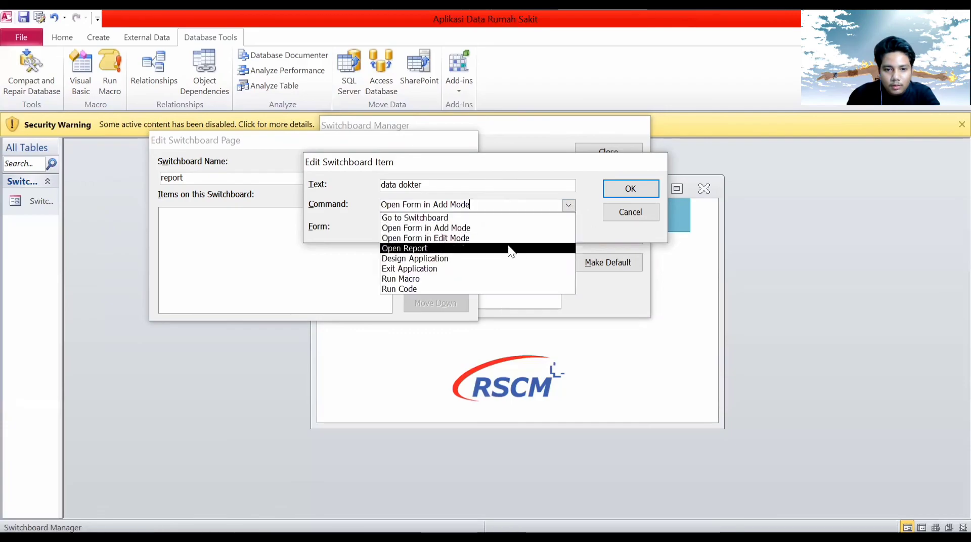
{"action": "left_click", "coordinate": [511, 249]}
{"action": "left_click", "coordinate": [569, 227]}
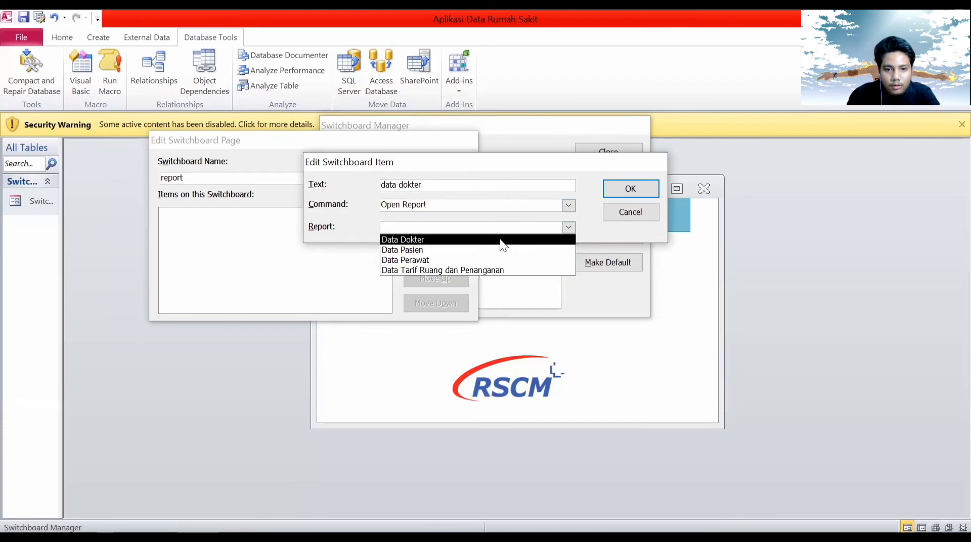
{"action": "left_click", "coordinate": [505, 240]}
{"action": "left_click", "coordinate": [630, 188]}
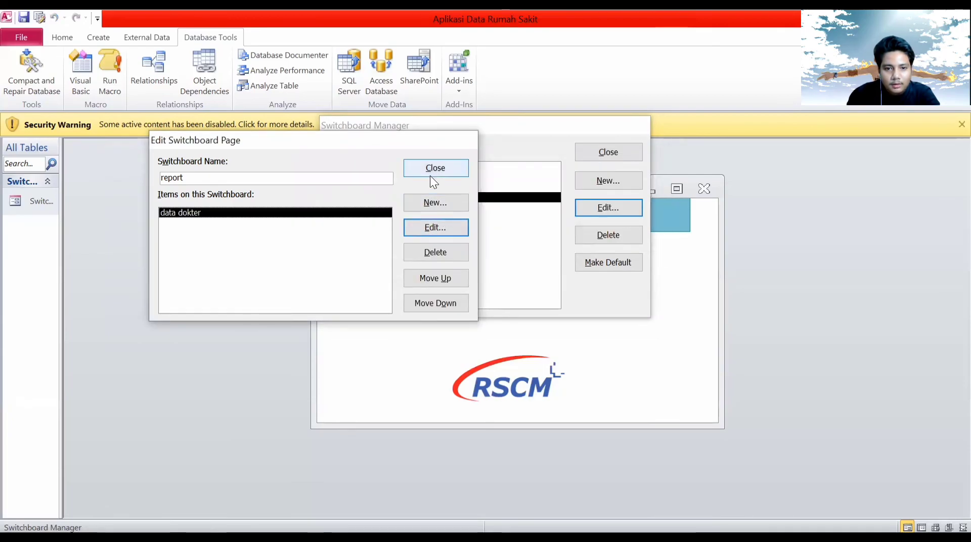
{"action": "left_click", "coordinate": [430, 174]}
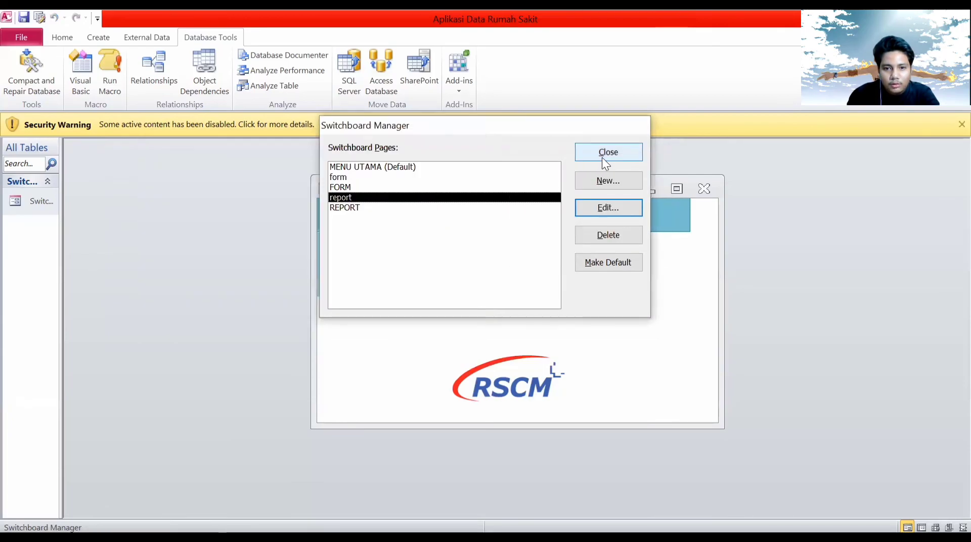
Open the Data Dokter report from the switchboard's REPORT page.
{"action": "left_click", "coordinate": [601, 157]}
{"action": "left_click", "coordinate": [477, 262]}
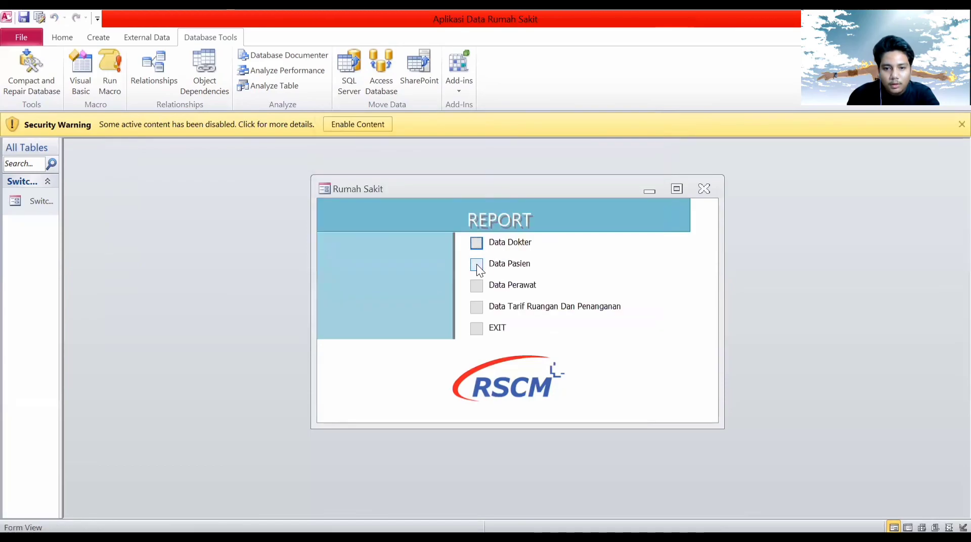
{"action": "left_click", "coordinate": [476, 243]}
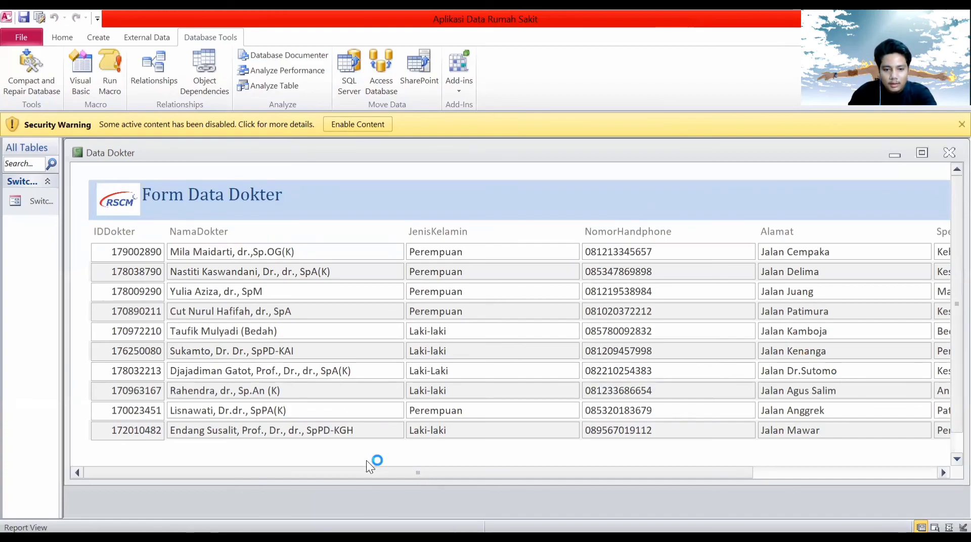
{"action": "mouse_move", "coordinate": [369, 470]}
{"action": "left_mouse_down"}
{"action": "mouse_move", "coordinate": [635, 481]}
{"action": "mouse_move", "coordinate": [423, 484]}
{"action": "mouse_move", "coordinate": [466, 123]}
{"action": "left_mouse_up"}
{"action": "left_click_drag", "start_coordinate": [409, 145], "coordinate": [216, 142]}
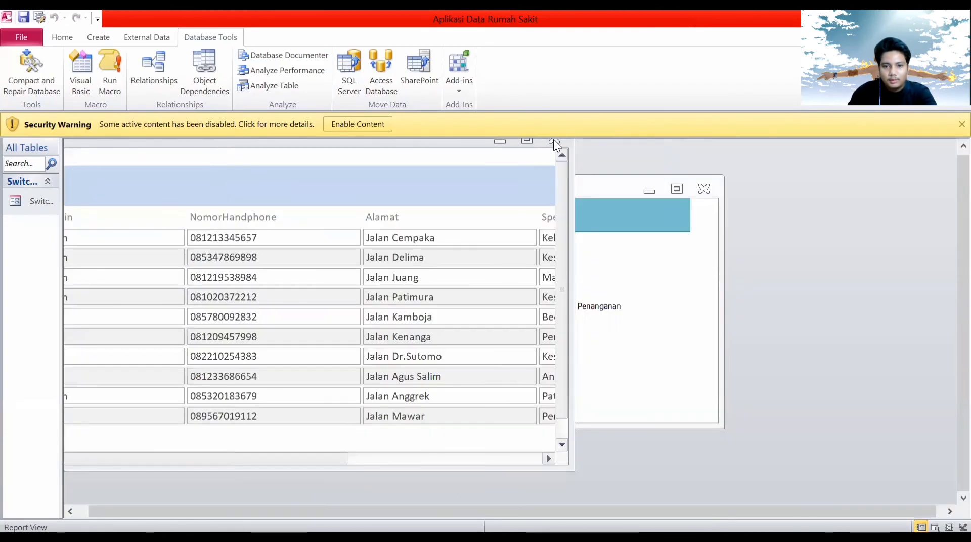
Close the report and open Form Data Dokter via the main menu's FORM page.
{"action": "left_click", "coordinate": [555, 142]}
{"action": "left_click", "coordinate": [476, 327]}
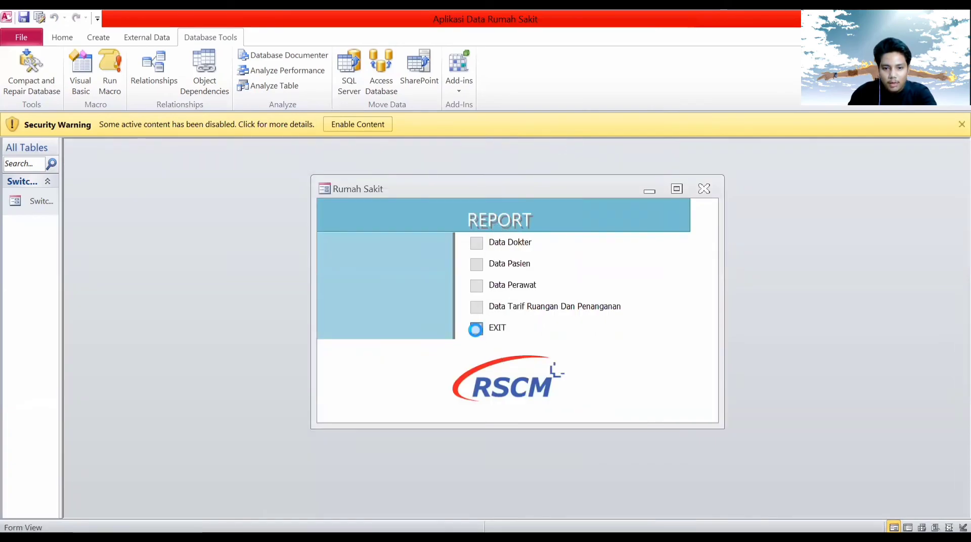
{"action": "left_click", "coordinate": [477, 242]}
{"action": "left_click", "coordinate": [476, 242]}
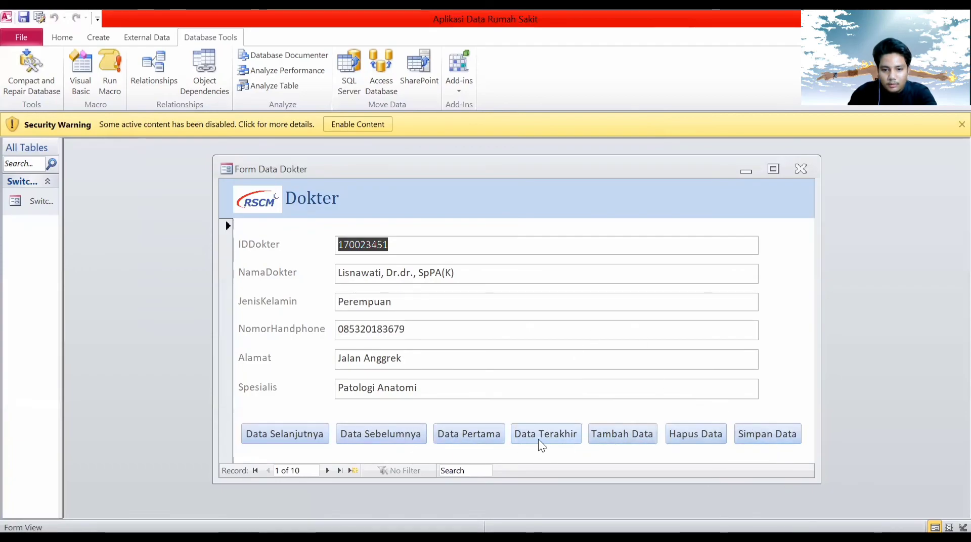
Start a new doctor record and enter the doctor ID, the doctor's name, and gender 'Laki - laki'.
{"action": "left_click", "coordinate": [640, 434]}
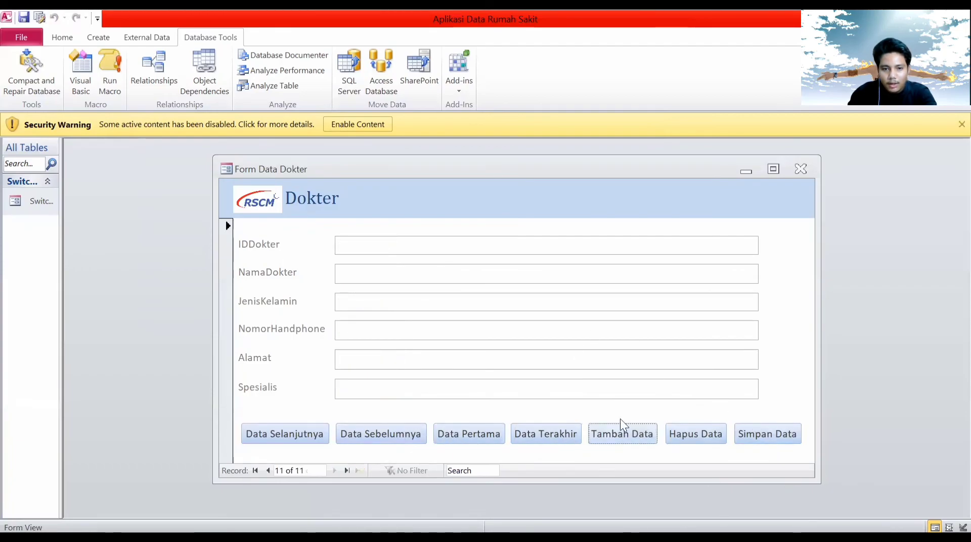
{"action": "left_click", "coordinate": [404, 251]}
{"action": "type", "text": "12345"}
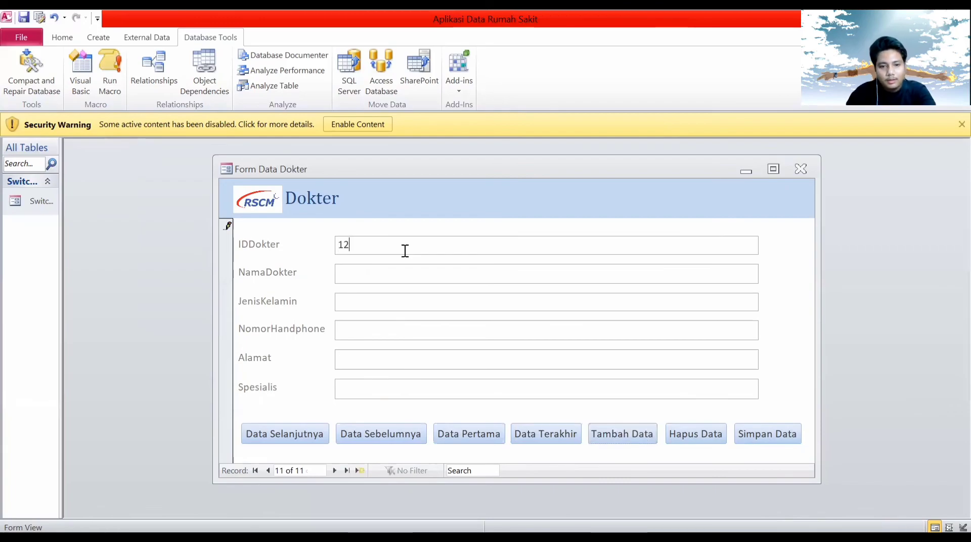
{"action": "left_click", "coordinate": [413, 277]}
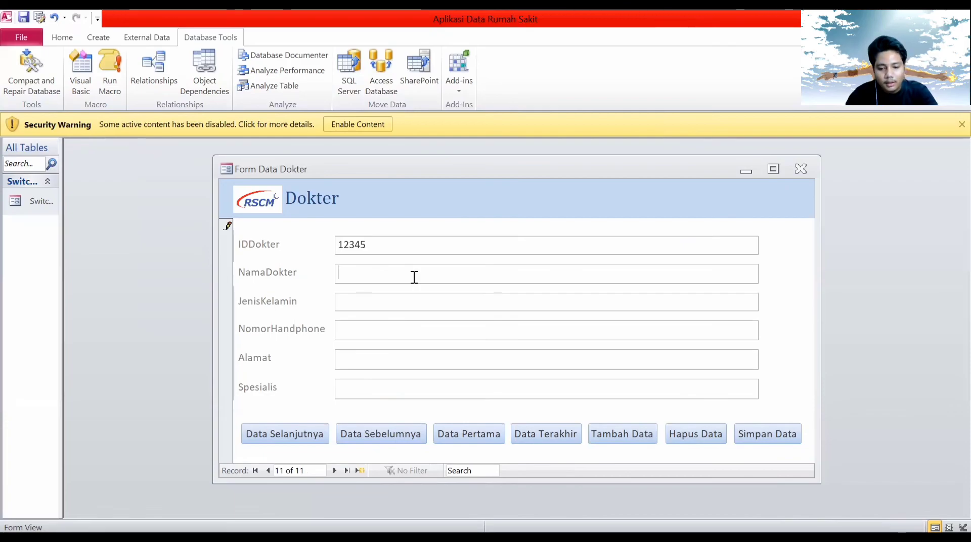
{"action": "type", "text": "rif"}
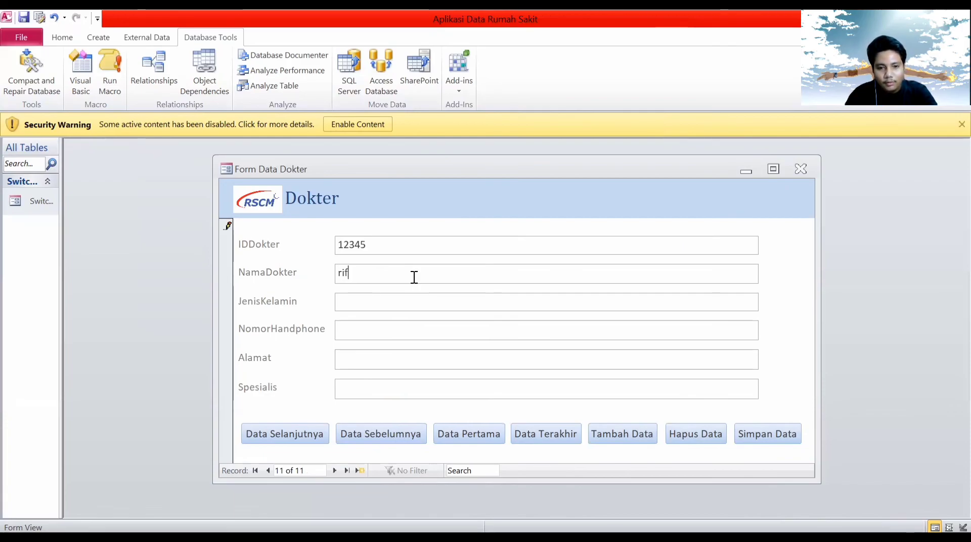
{"action": "type", "text": "Rifai"}
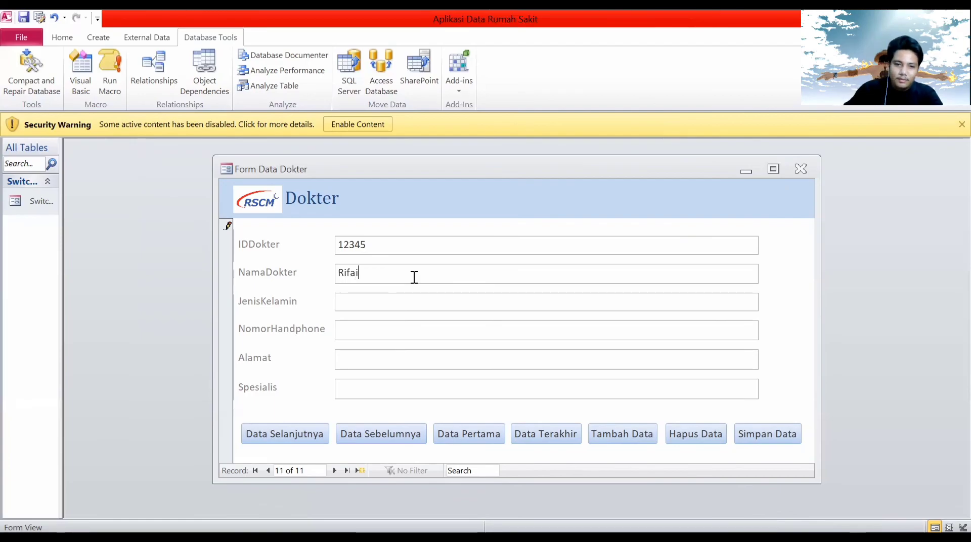
{"action": "left_click", "coordinate": [382, 303]}
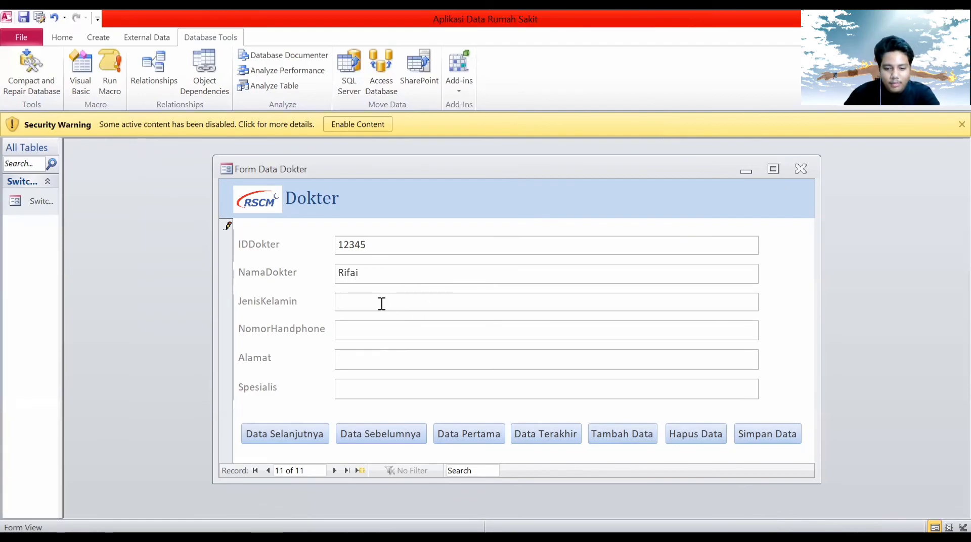
{"action": "type", "text": "la"}
{"action": "key", "text": "BackSpace"}
{"action": "key", "text": "BackSpace"}
{"action": "type", "text": "Laki -"}
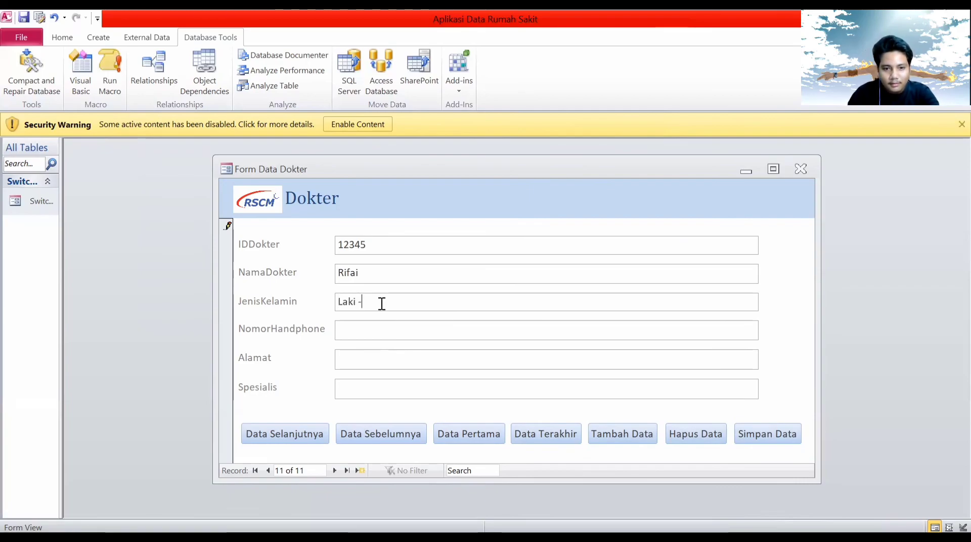
{"action": "type", "text": " la"}
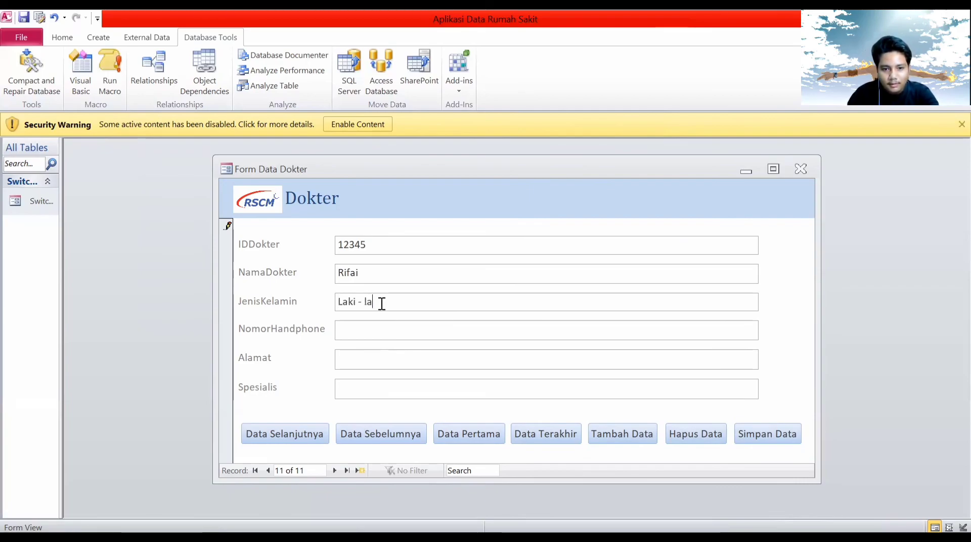
{"action": "type", "text": "ki-"}
Fill in the phone number, the address and specialty 'bedah', then save the record.
{"action": "left_click", "coordinate": [497, 332]}
{"action": "type", "text": "2345678"}
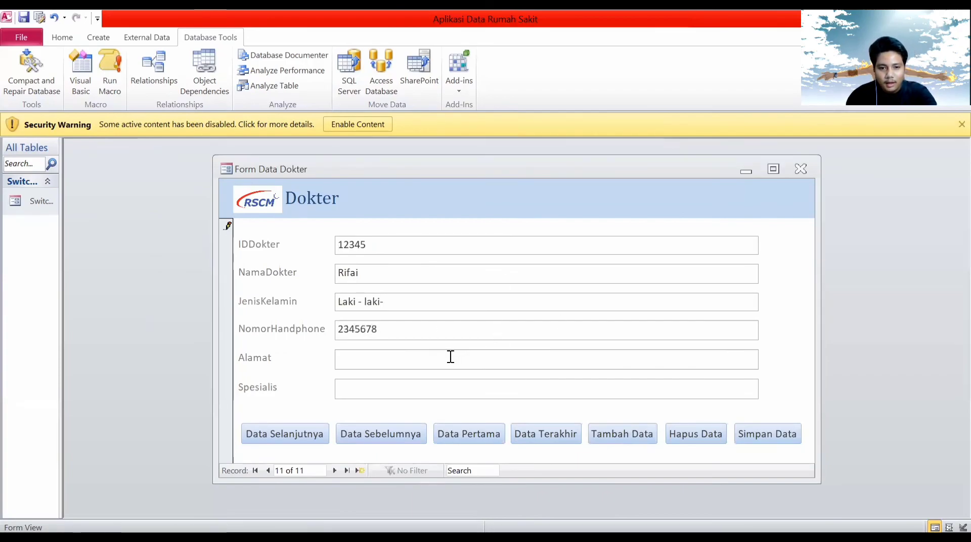
{"action": "left_click", "coordinate": [451, 357]}
{"action": "type", "text": "jln"}
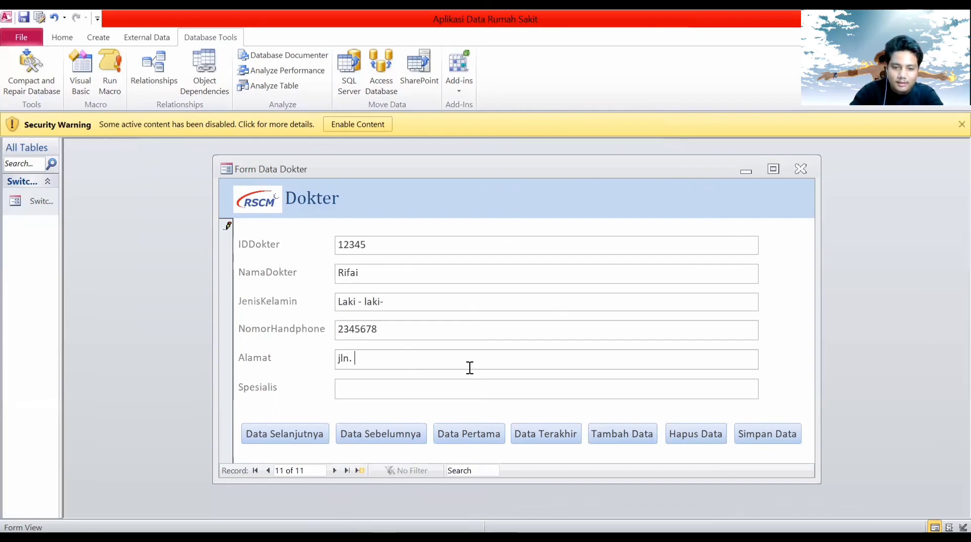
{"action": "type", "text": ". kenangan"}
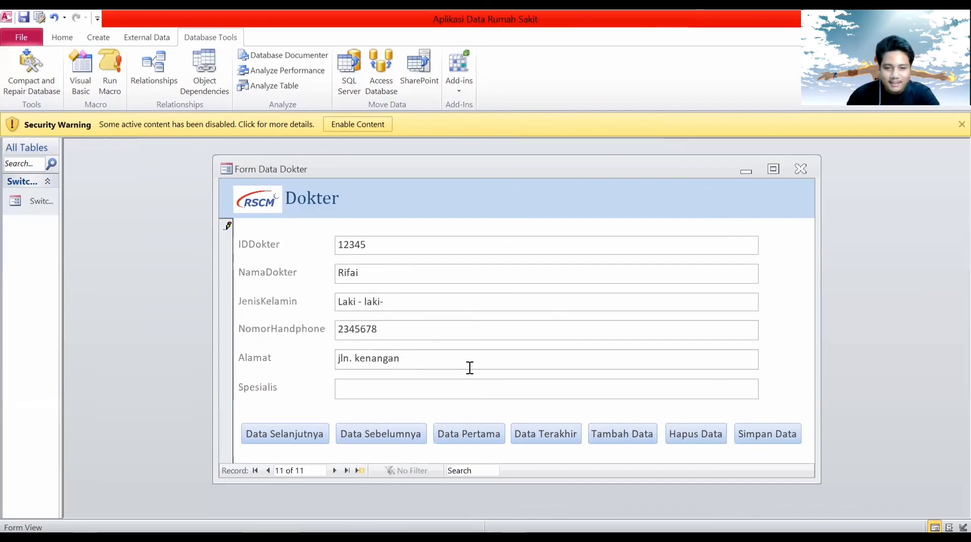
{"action": "left_click", "coordinate": [472, 391]}
{"action": "type", "text": "bedah"}
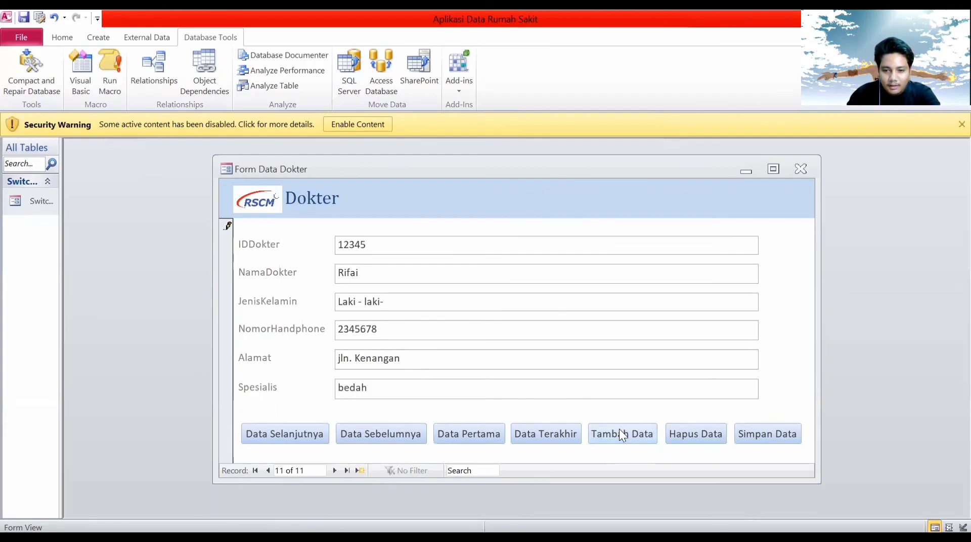
{"action": "left_click", "coordinate": [755, 439]}
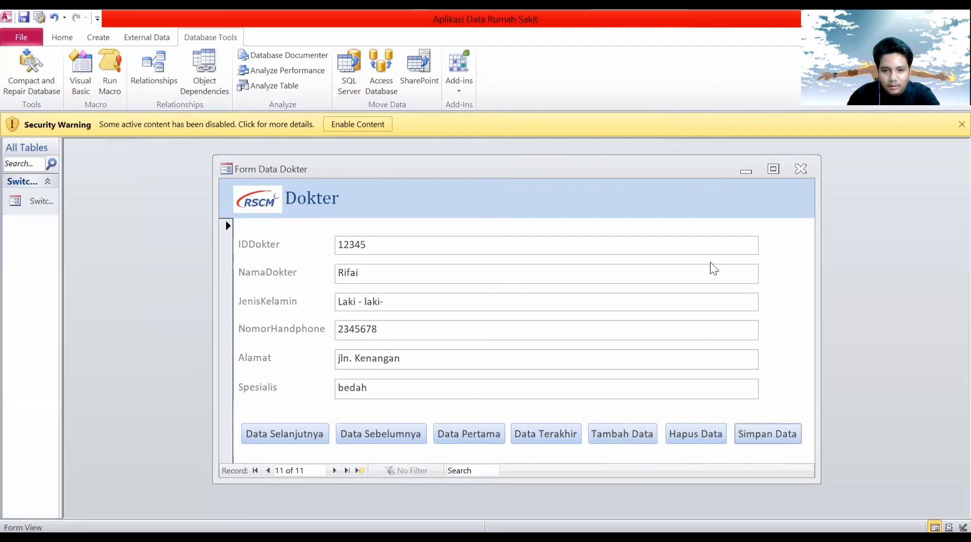
{"action": "left_click_drag", "start_coordinate": [695, 162], "coordinate": [552, 168]}
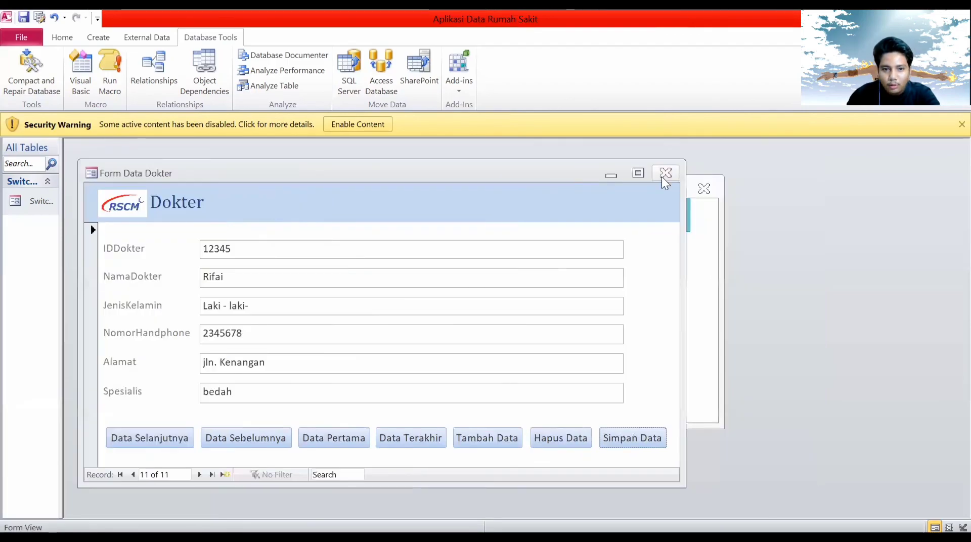
Close and reopen Form Data Dokter from the switchboard to check the new record.
{"action": "left_click", "coordinate": [663, 174]}
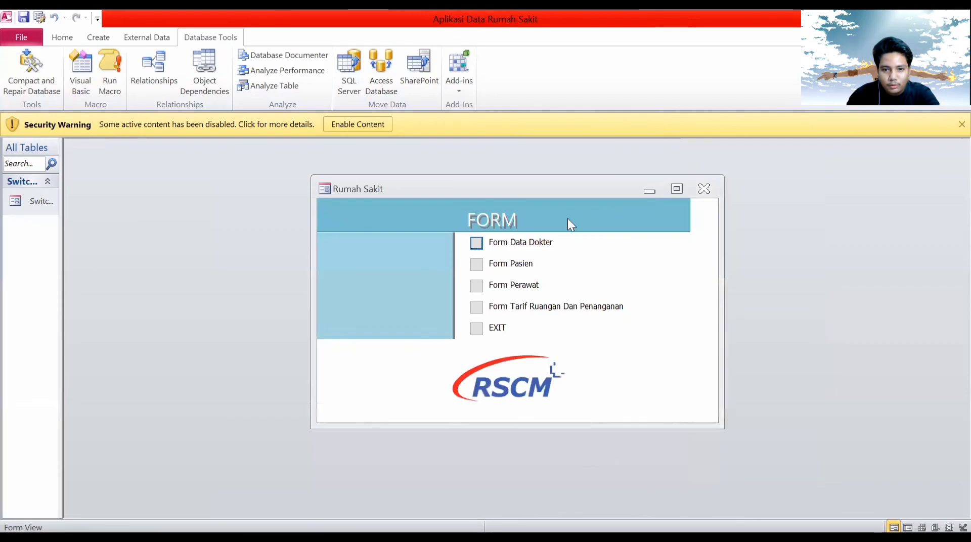
{"action": "left_click", "coordinate": [481, 329]}
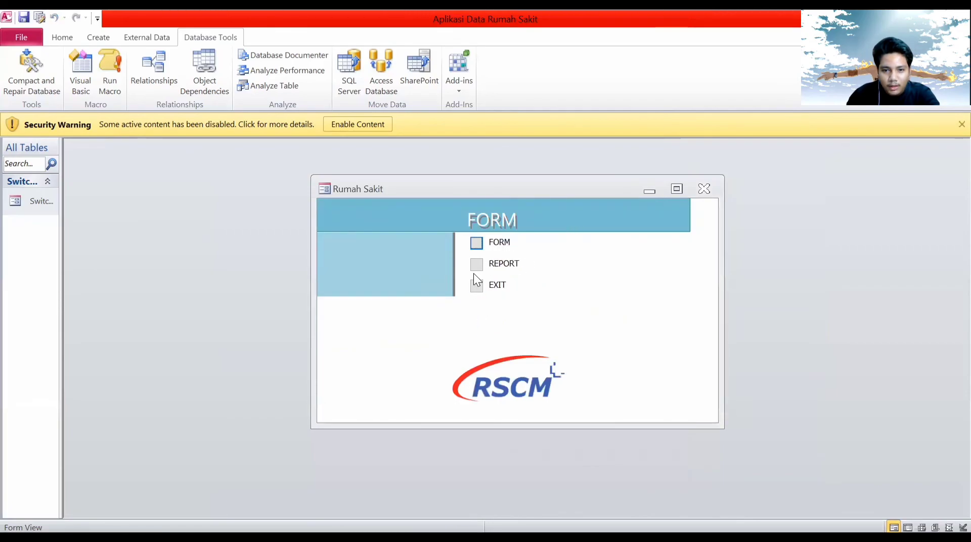
{"action": "left_click", "coordinate": [475, 246]}
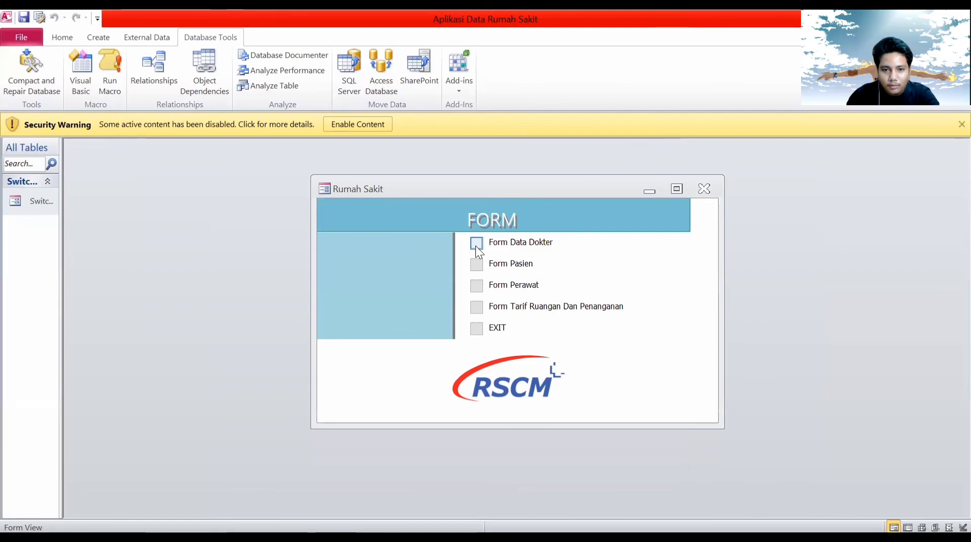
{"action": "left_click", "coordinate": [476, 245]}
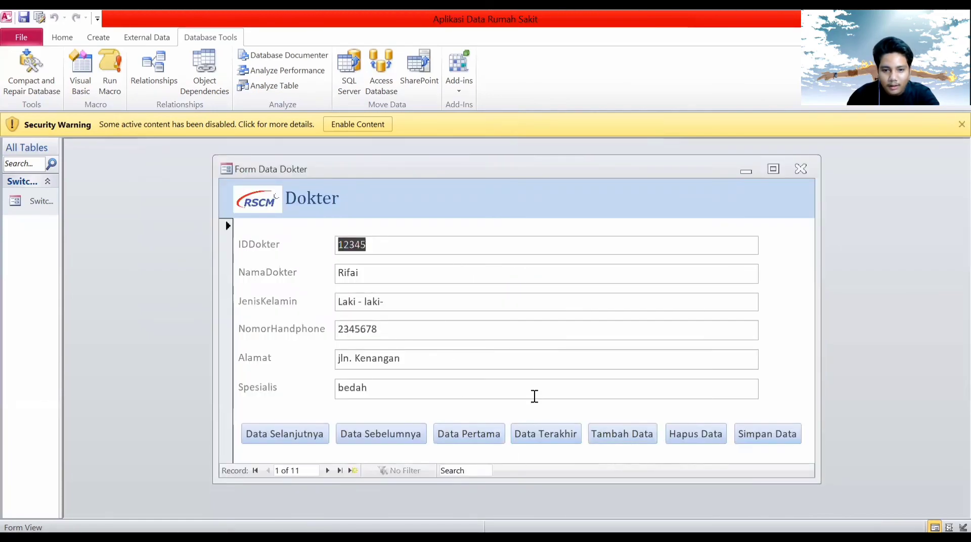
{"action": "left_click_drag", "start_coordinate": [542, 162], "coordinate": [389, 166]}
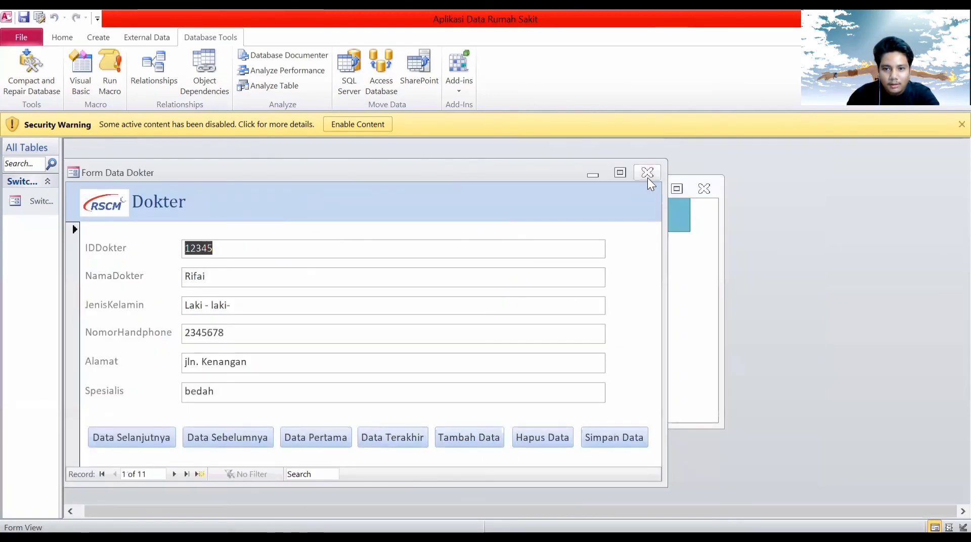
{"action": "left_click", "coordinate": [647, 173]}
{"action": "left_click", "coordinate": [478, 329]}
View the Data Pasien and Data Dokter reports from the REPORT page, then return to the main menu.
{"action": "left_click", "coordinate": [476, 263]}
{"action": "left_click", "coordinate": [476, 264]}
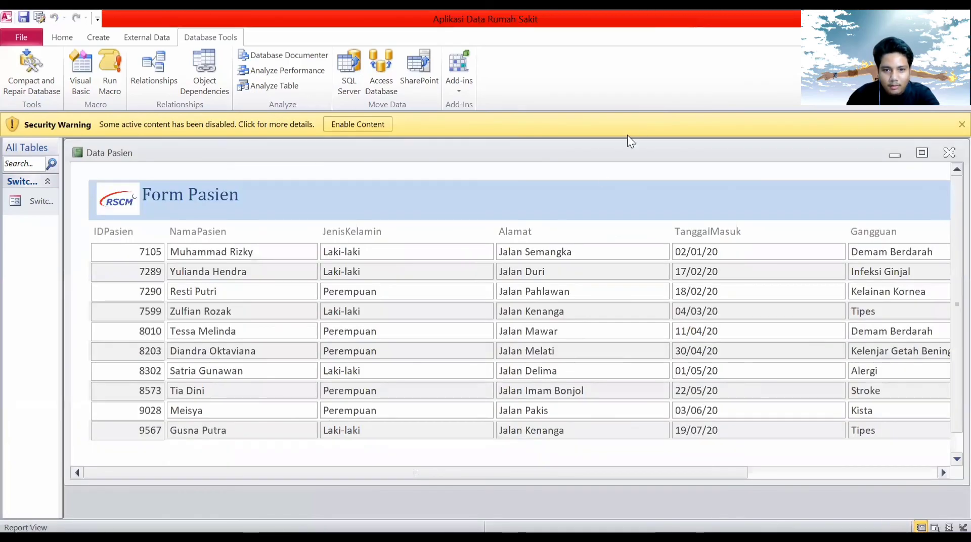
{"action": "left_click_drag", "start_coordinate": [514, 151], "coordinate": [285, 141]}
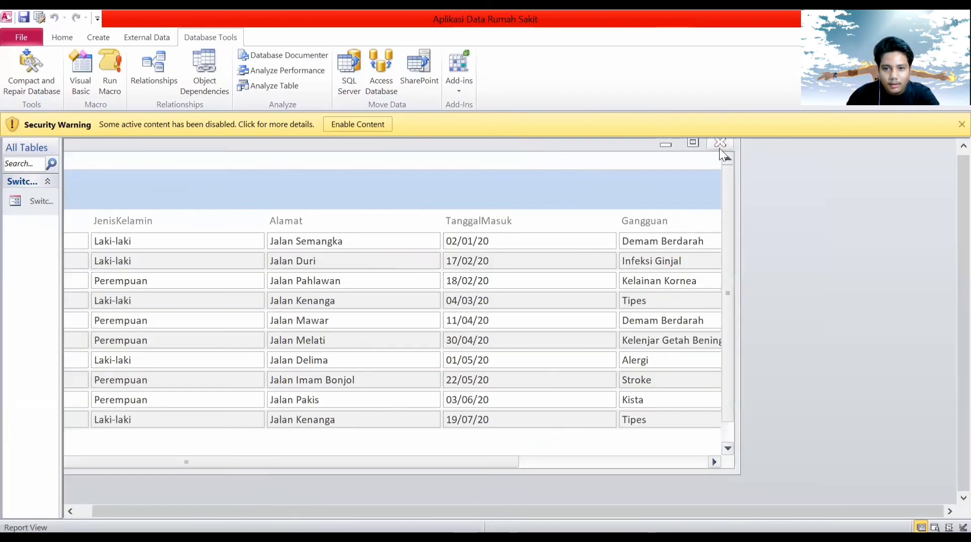
{"action": "left_click", "coordinate": [720, 143]}
{"action": "left_click", "coordinate": [477, 243]}
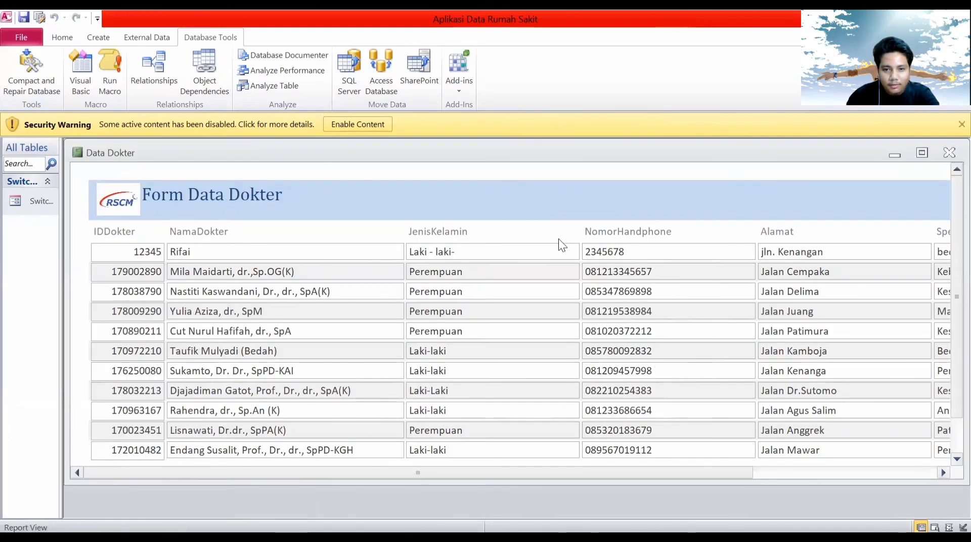
{"action": "left_click_drag", "start_coordinate": [513, 151], "coordinate": [224, 139]}
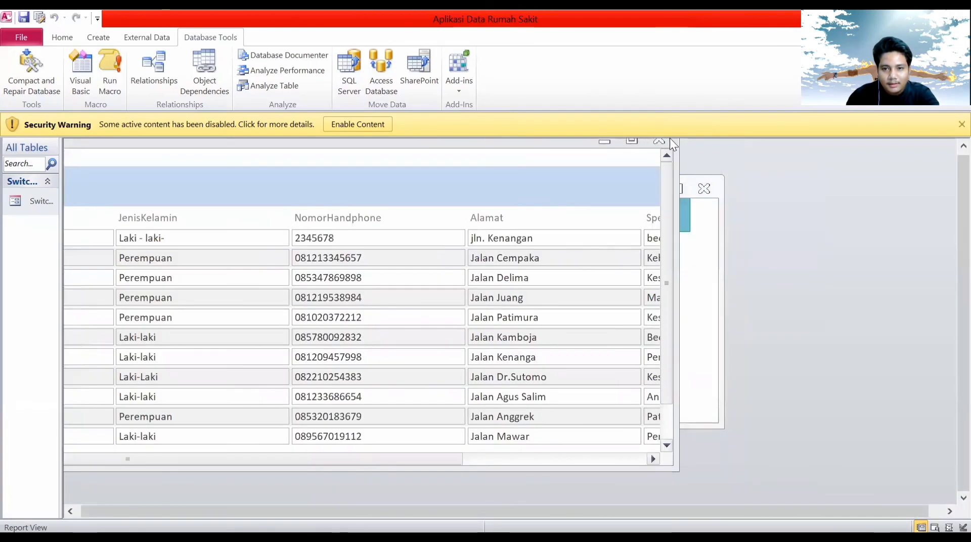
{"action": "left_click", "coordinate": [657, 142]}
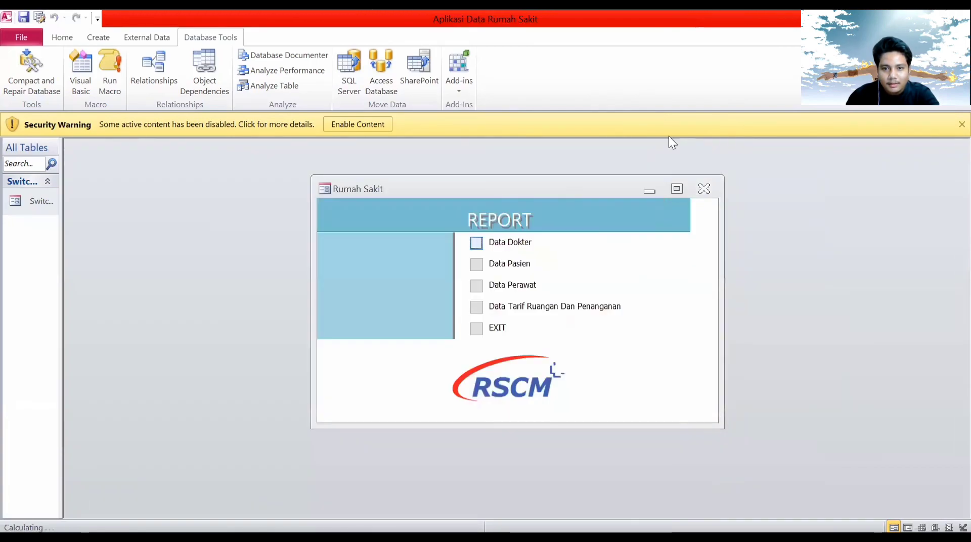
{"action": "left_click", "coordinate": [477, 329]}
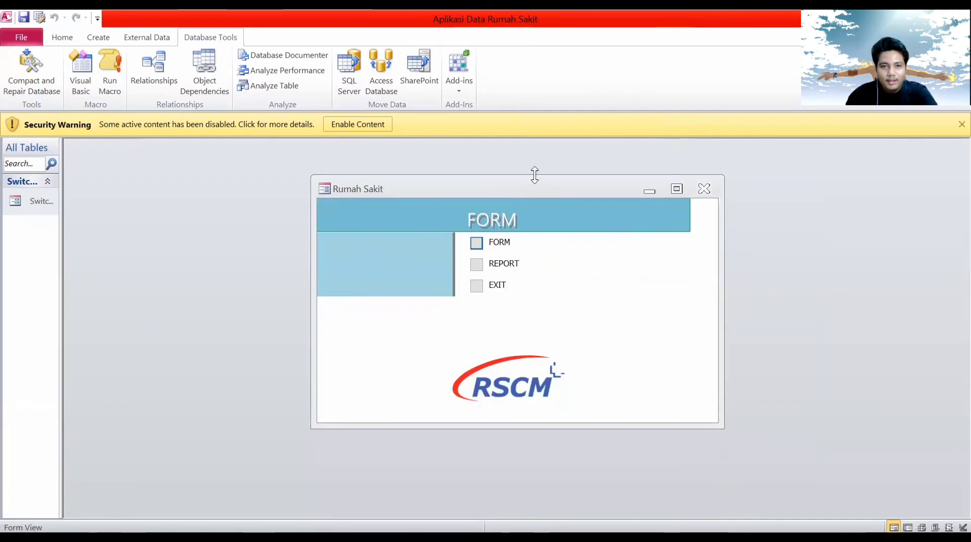